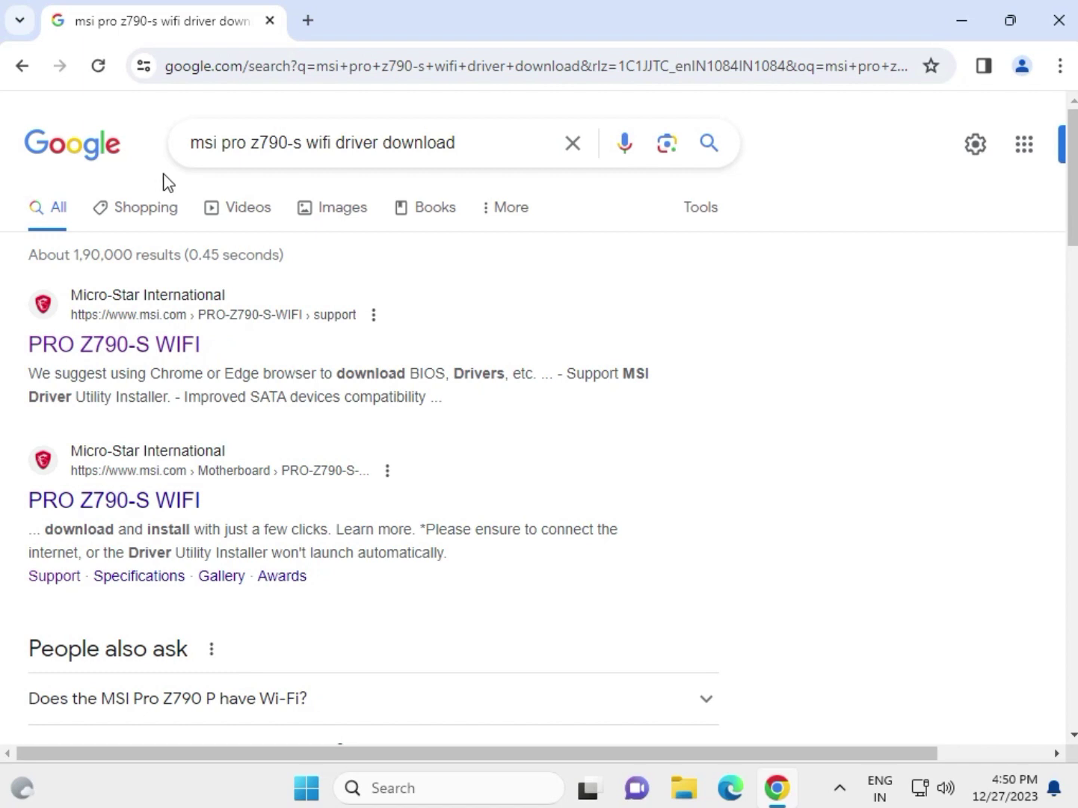
# Step: Open the first PRO Z790-S WIFI search result in a new background tab
pyautogui.tripleClick(193, 139)
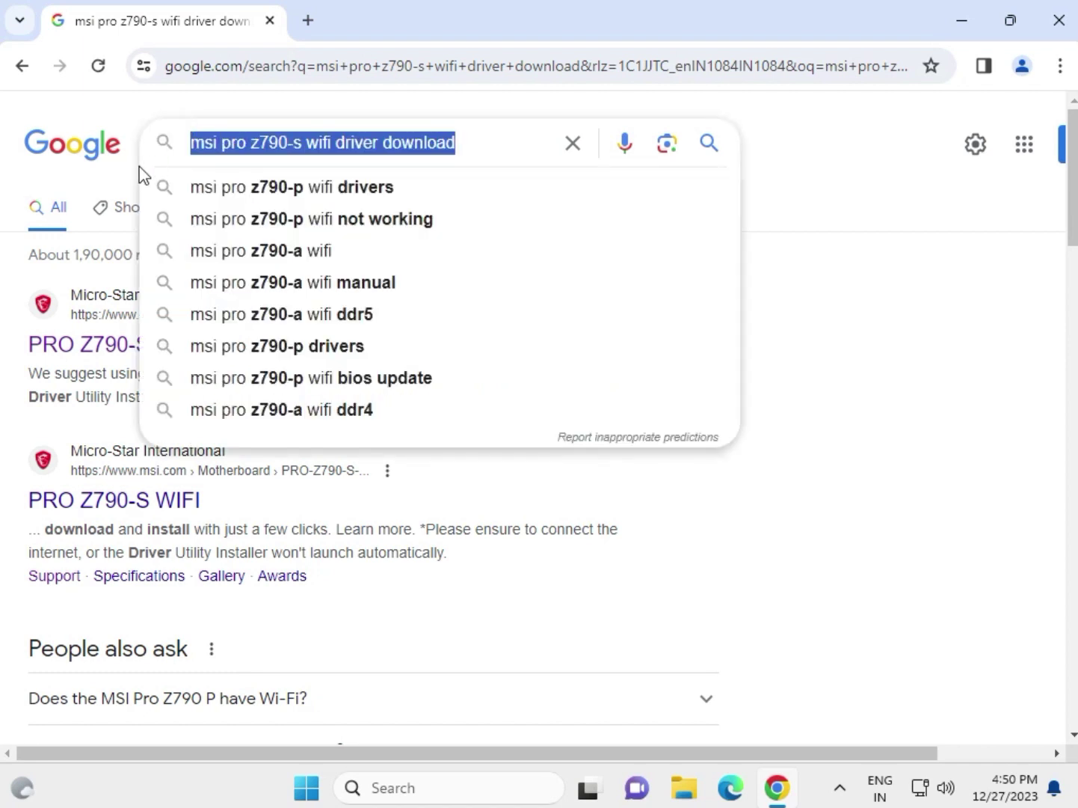
pyautogui.click(130, 186)
pyautogui.rightClick(160, 340)
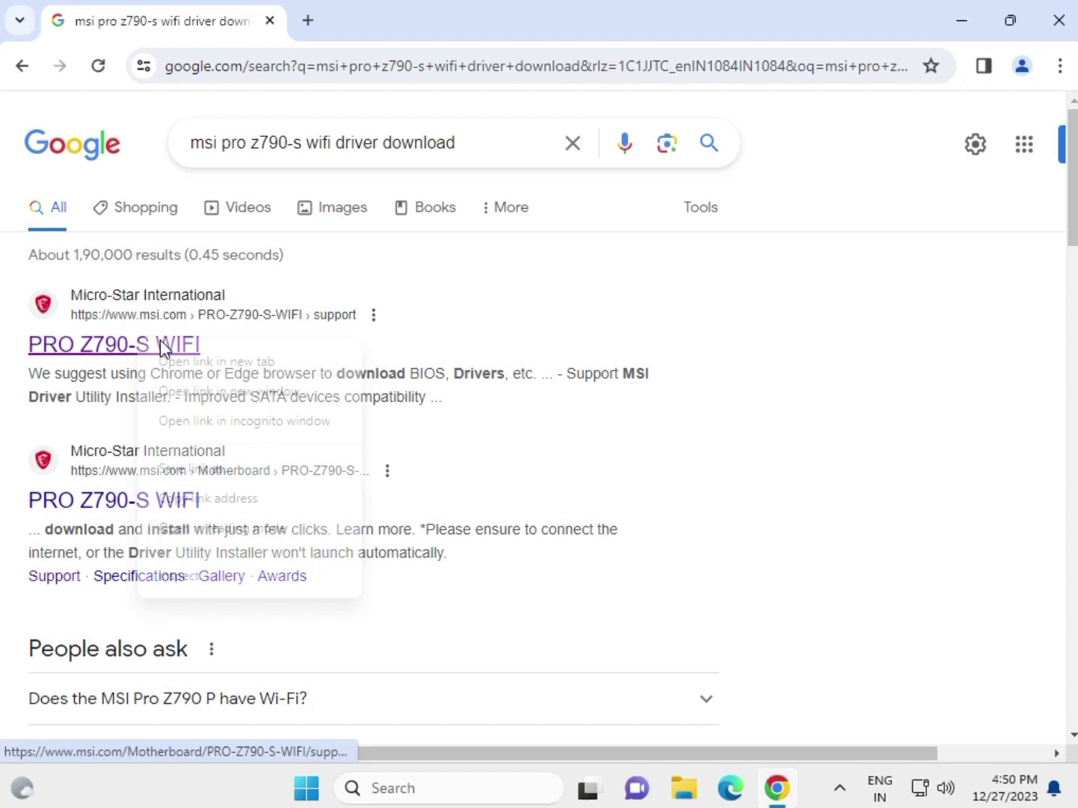
pyautogui.click(192, 362)
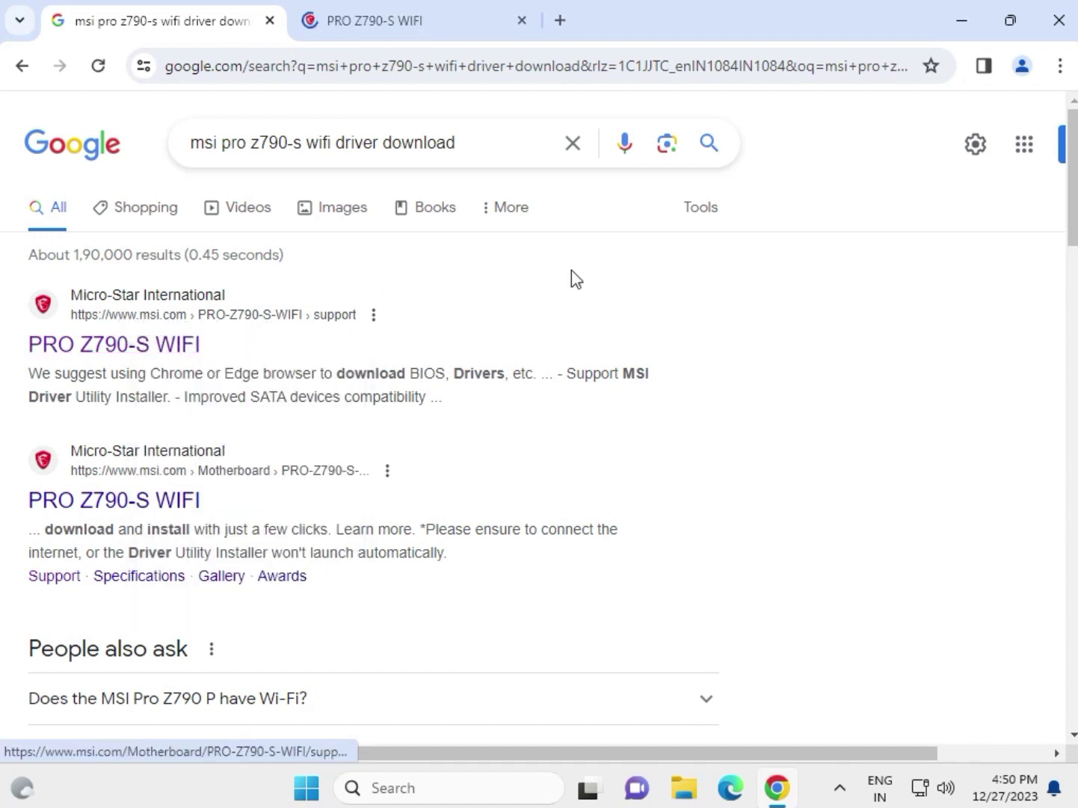
# Step: On the PRO Z790-S WIFI tab, keep Drivers & Downloads and switch the download type from BIOS to Driver
pyautogui.click(414, 21)
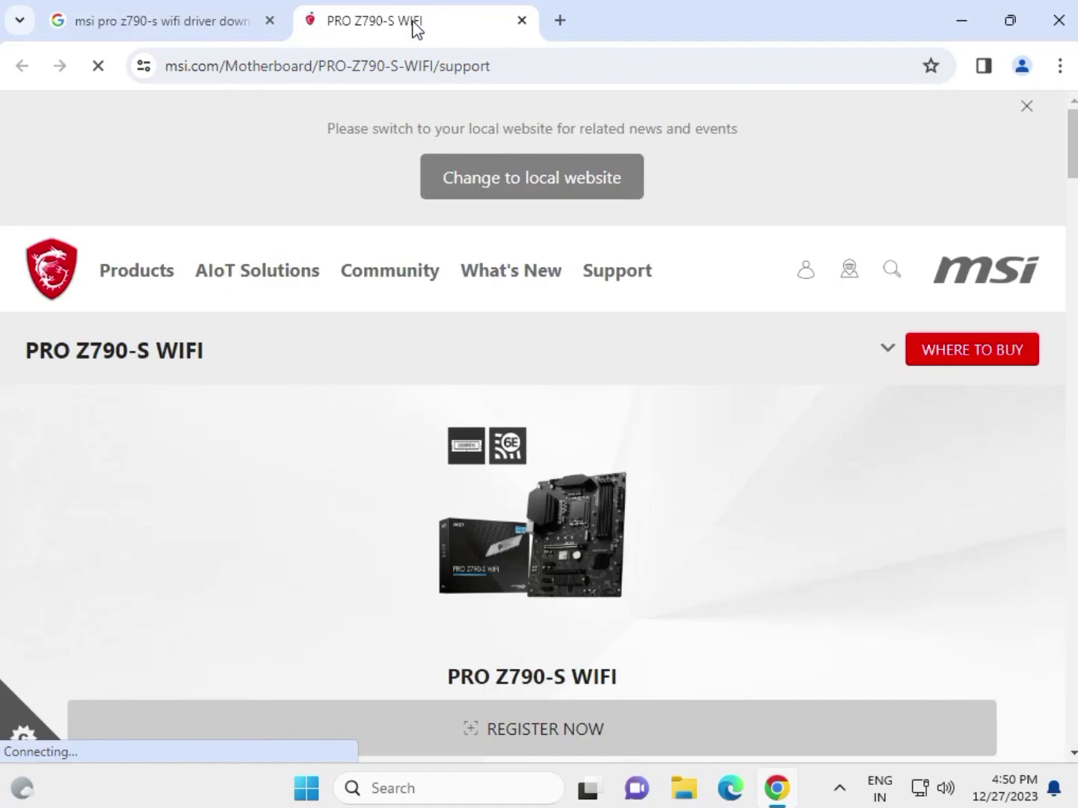
pyautogui.scroll(-4, 708, 464)
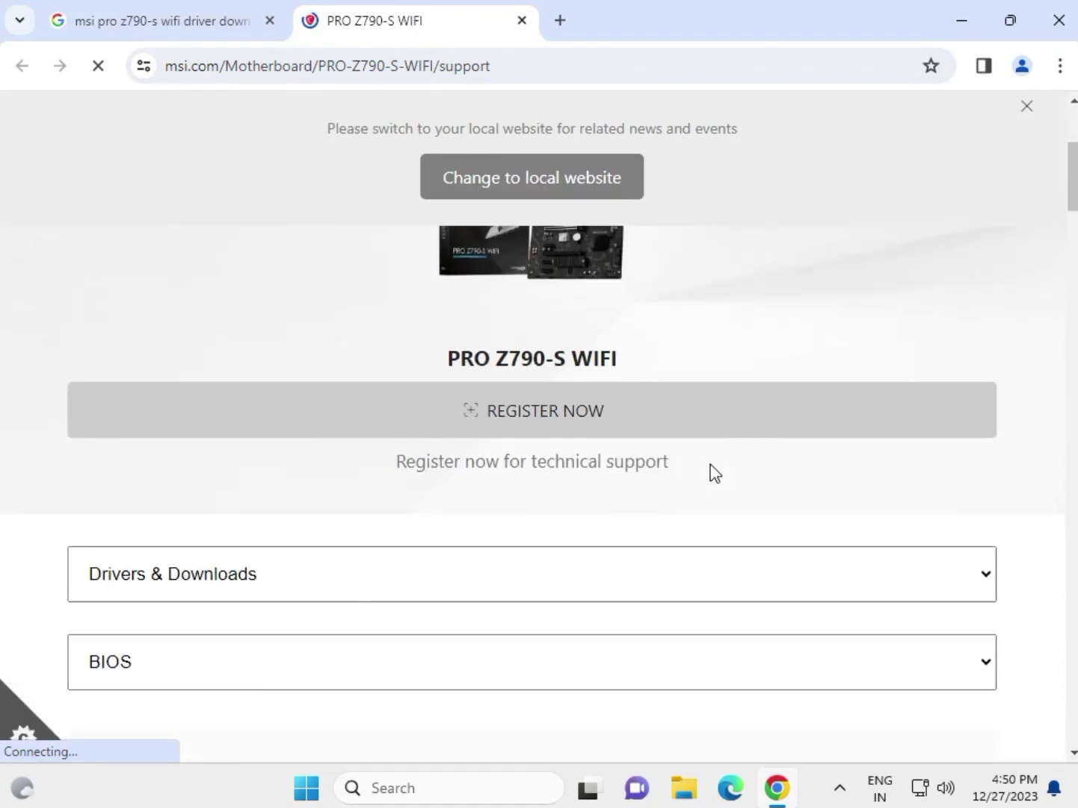
pyautogui.click(205, 469)
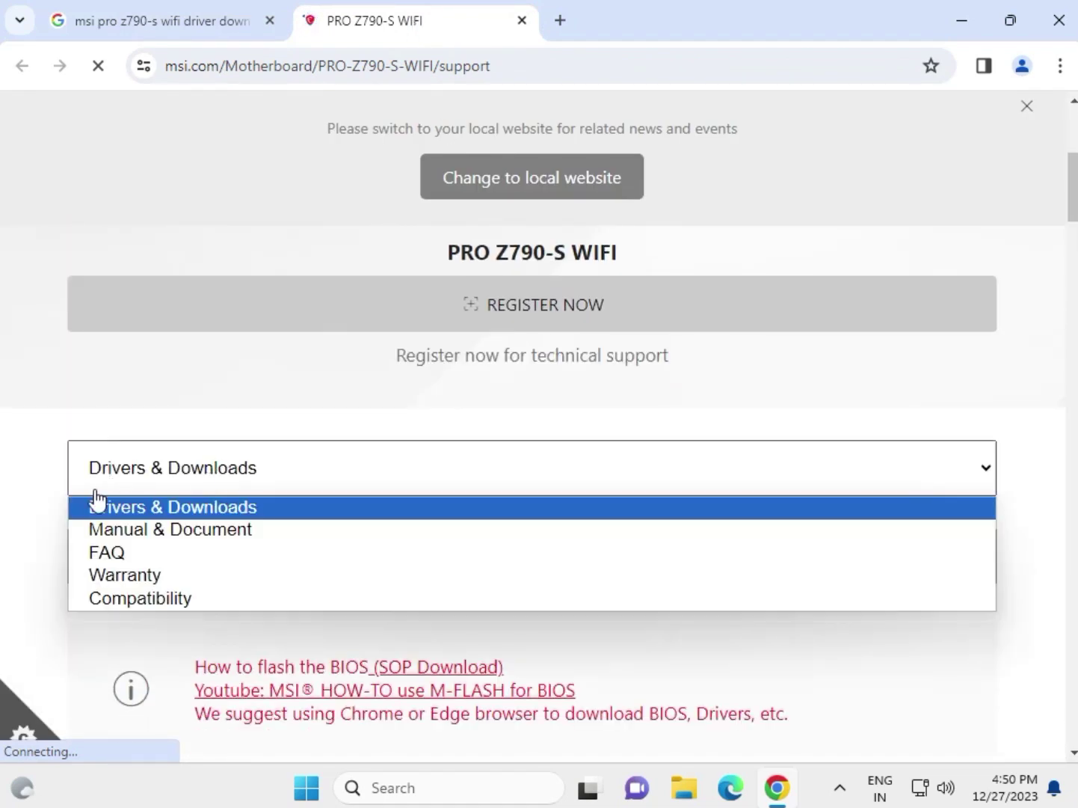
pyautogui.click(126, 507)
pyautogui.click(152, 469)
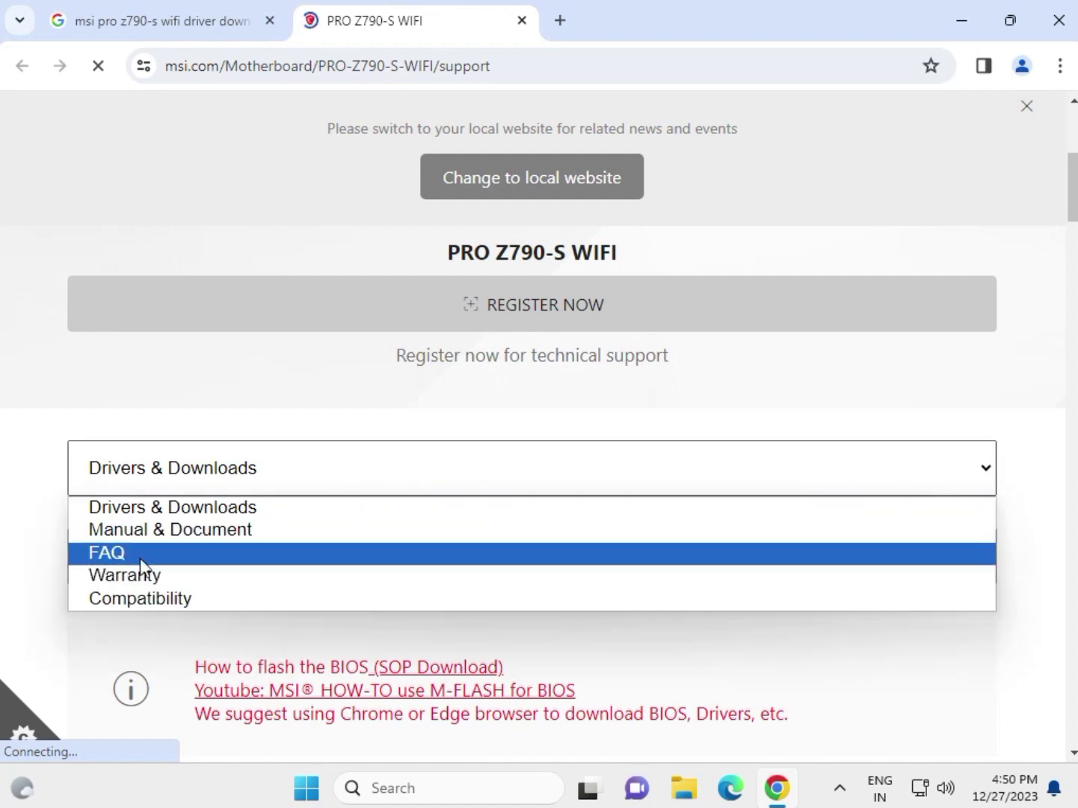
pyautogui.click(49, 489)
pyautogui.scroll(-2, 48, 489)
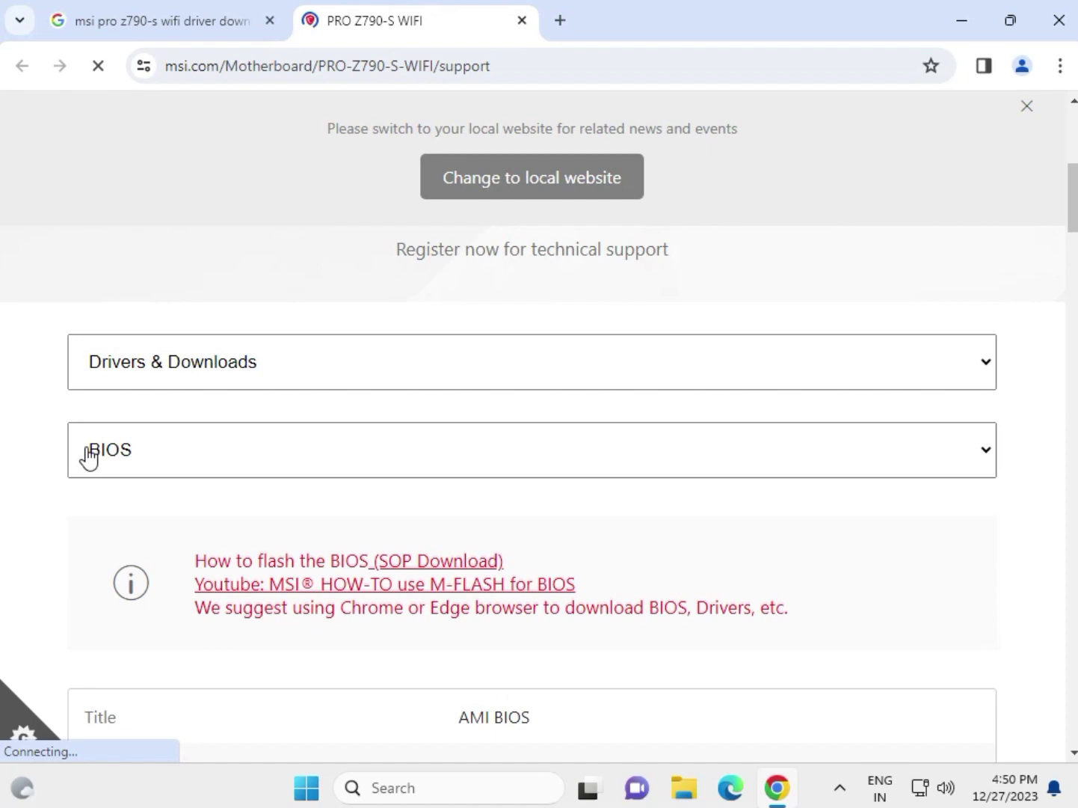
pyautogui.click(110, 449)
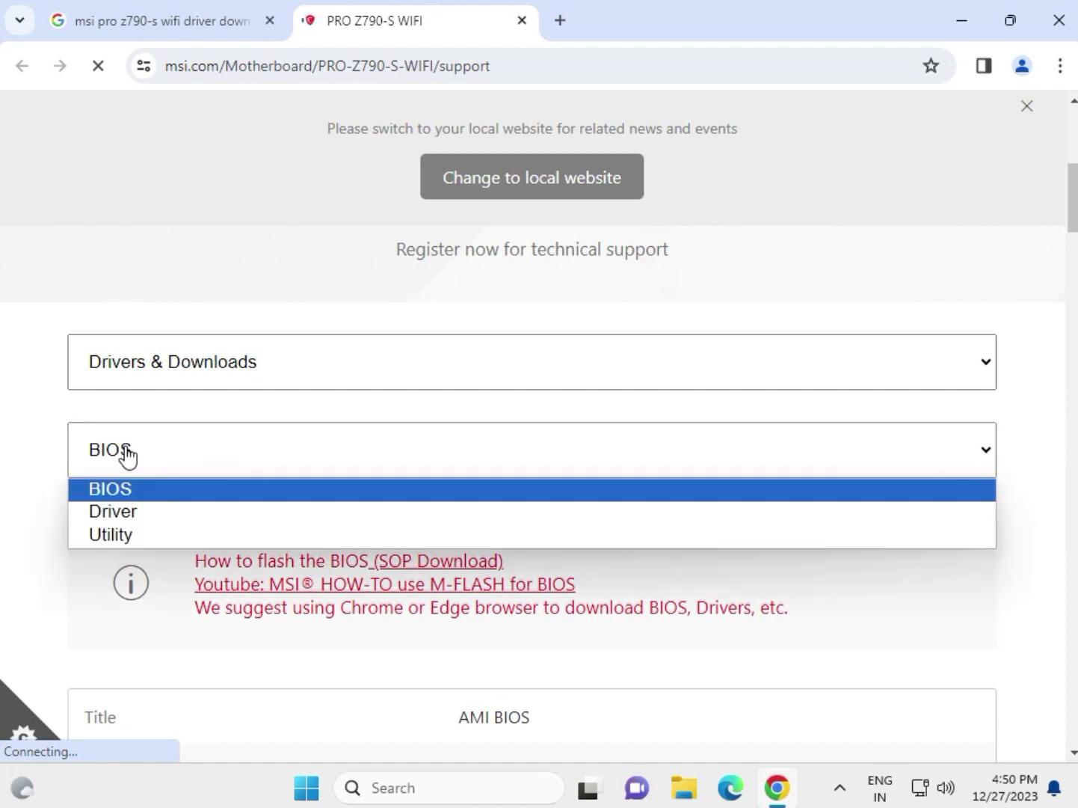
pyautogui.click(116, 511)
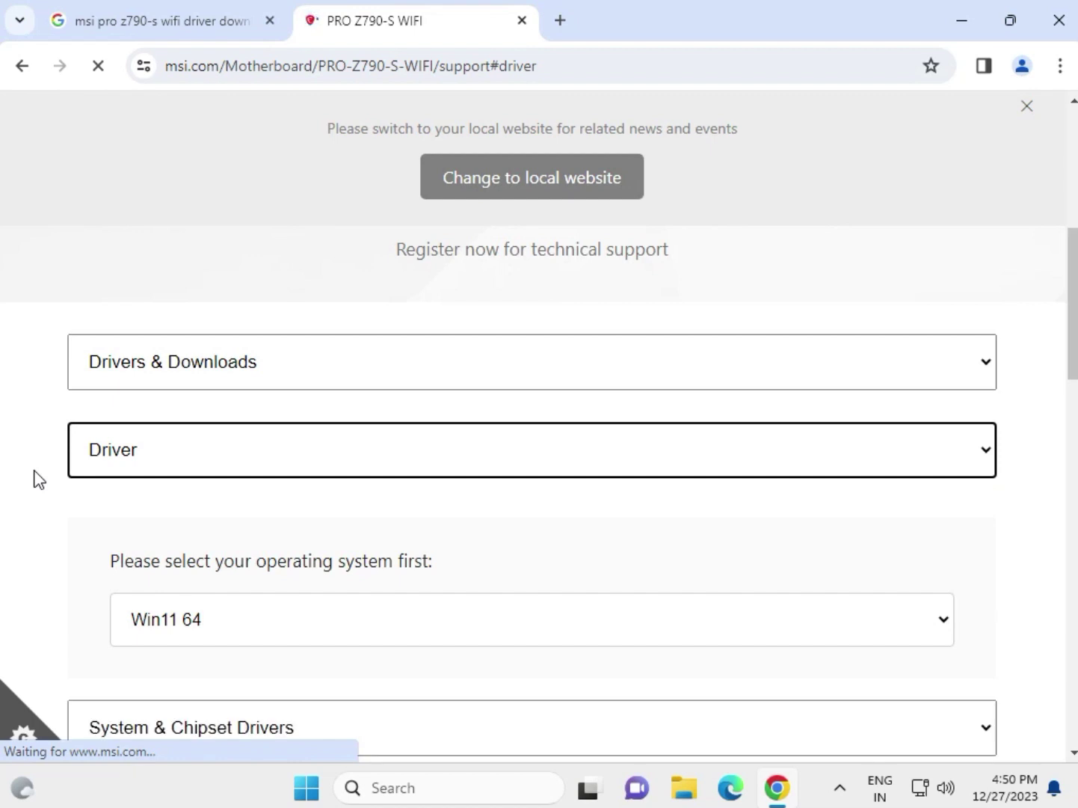
pyautogui.scroll(-4, 39, 478)
pyautogui.click(245, 300)
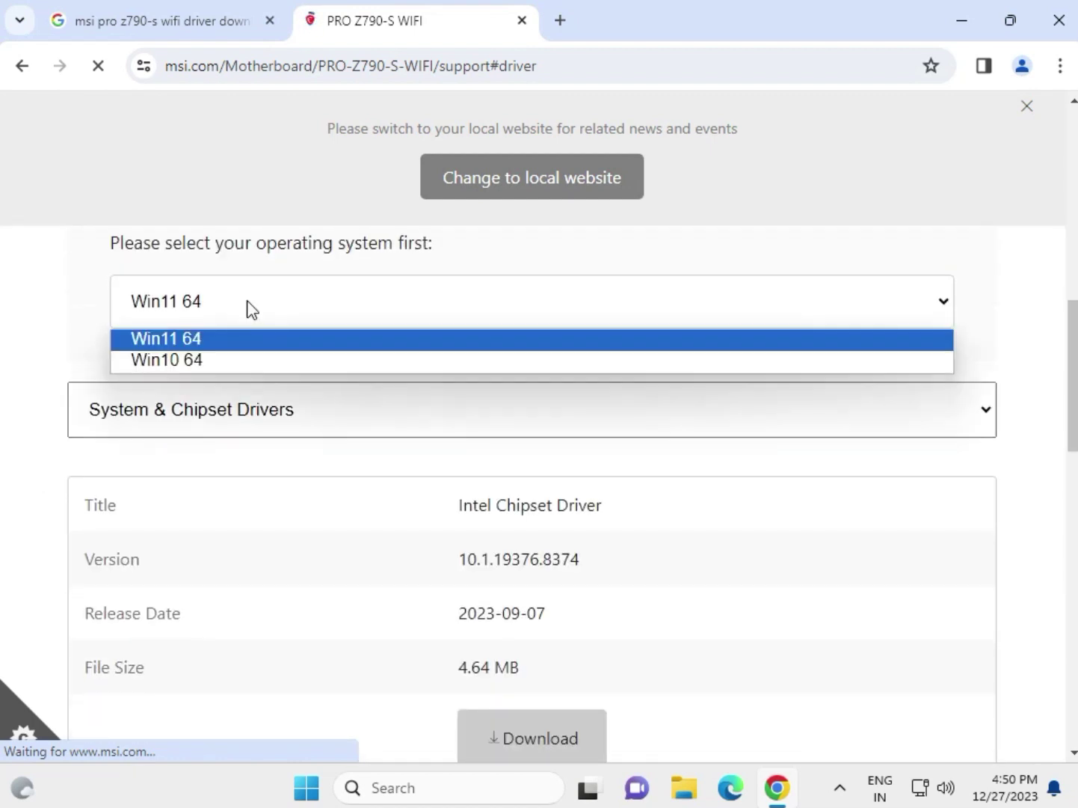
pyautogui.click(209, 340)
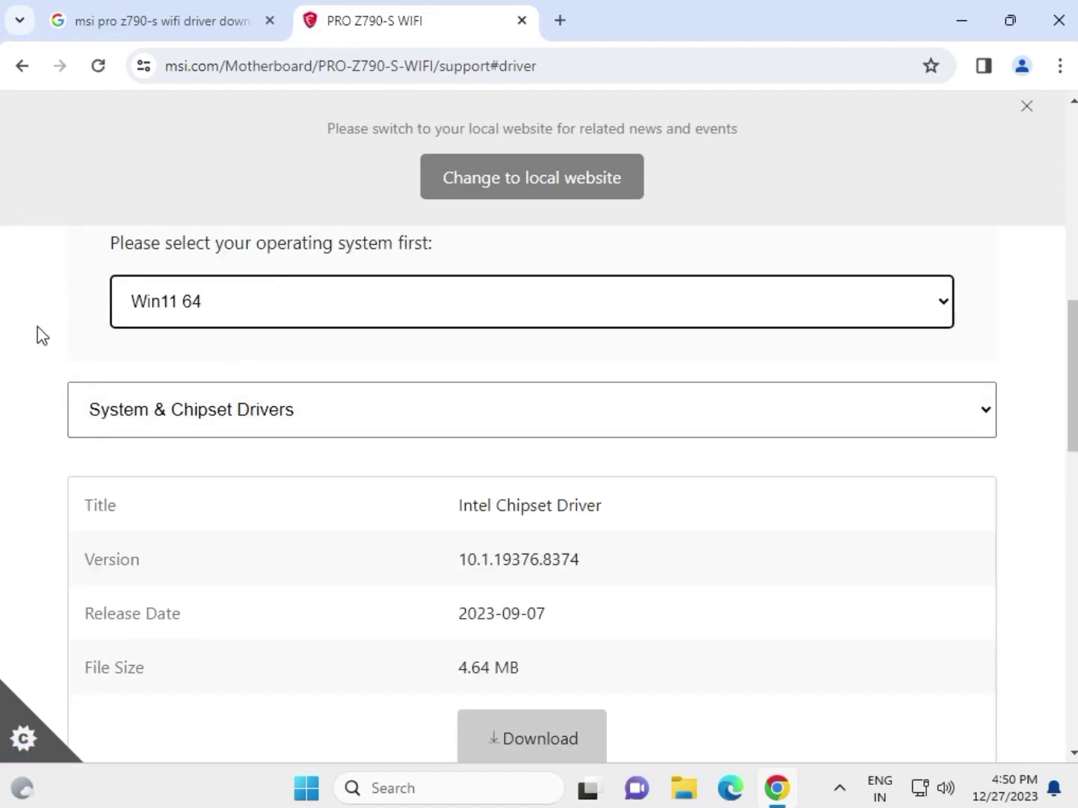
pyautogui.click(303, 410)
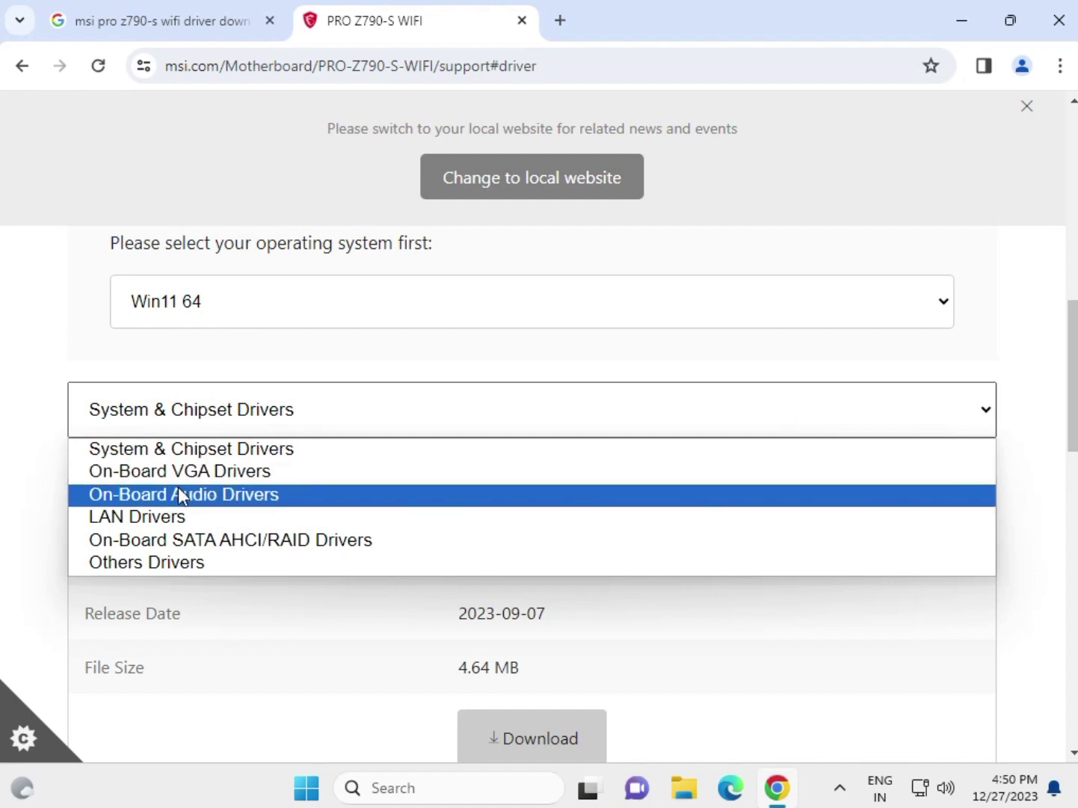
pyautogui.click(173, 559)
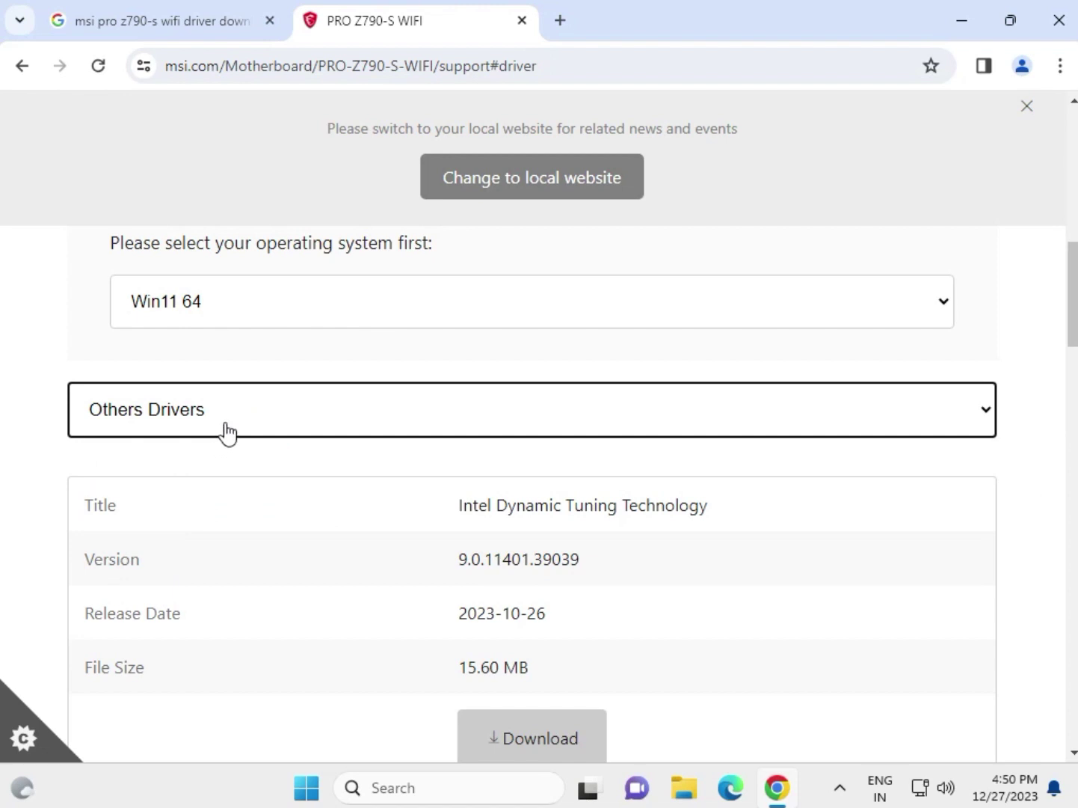
pyautogui.scroll(-4, 312, 472)
pyautogui.scroll(-2, 397, 523)
pyautogui.scroll(4, 396, 522)
pyautogui.click(182, 409)
pyautogui.click(211, 448)
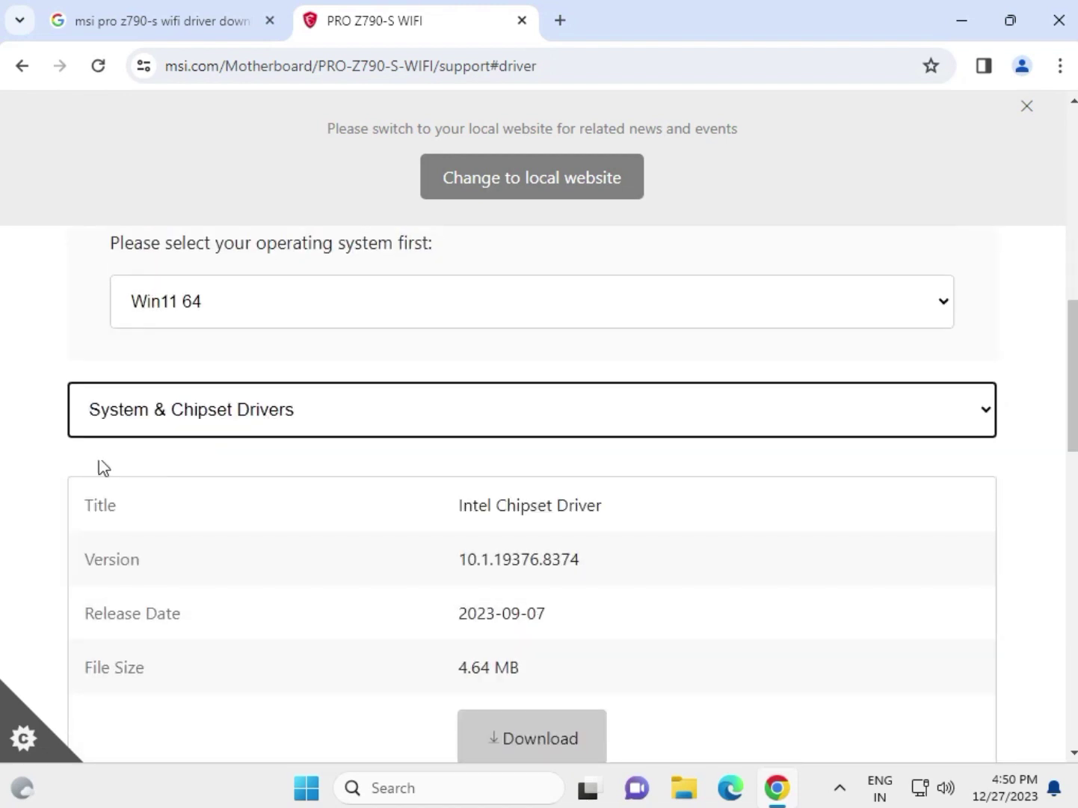
pyautogui.scroll(-3, 38, 456)
pyautogui.scroll(-3, 37, 455)
pyautogui.scroll(3, 38, 456)
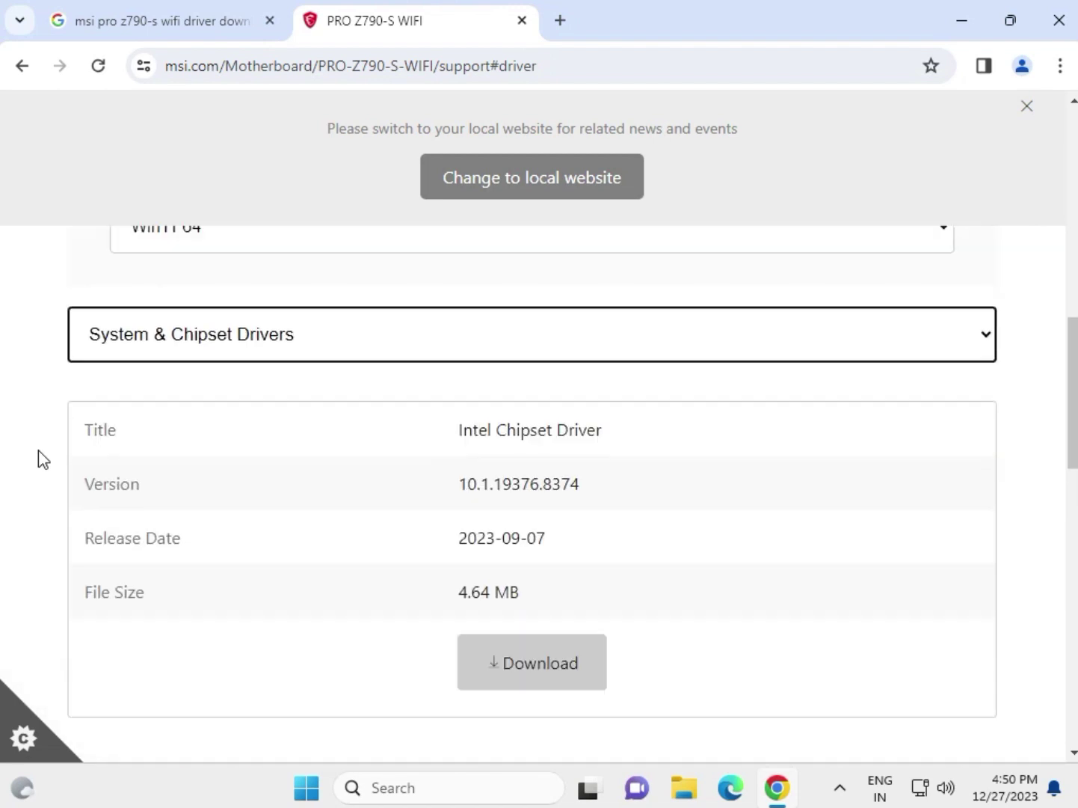
pyautogui.scroll(1, 38, 456)
pyautogui.click(168, 410)
pyautogui.click(181, 468)
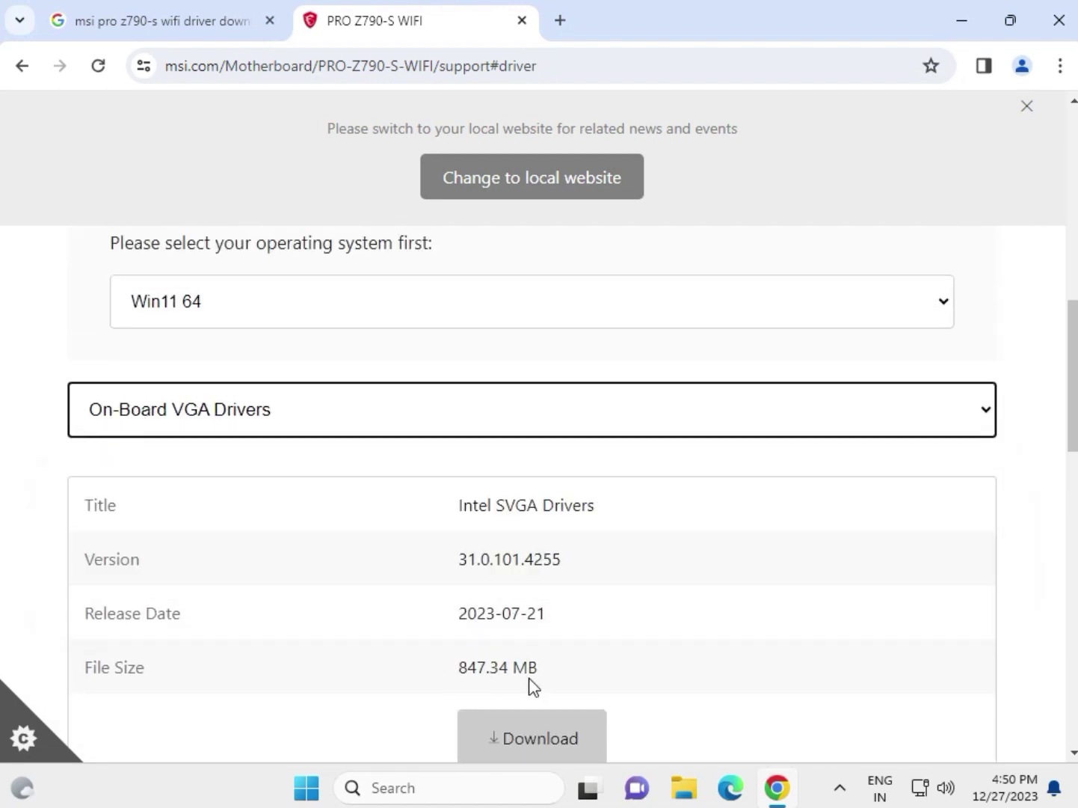
pyautogui.click(207, 423)
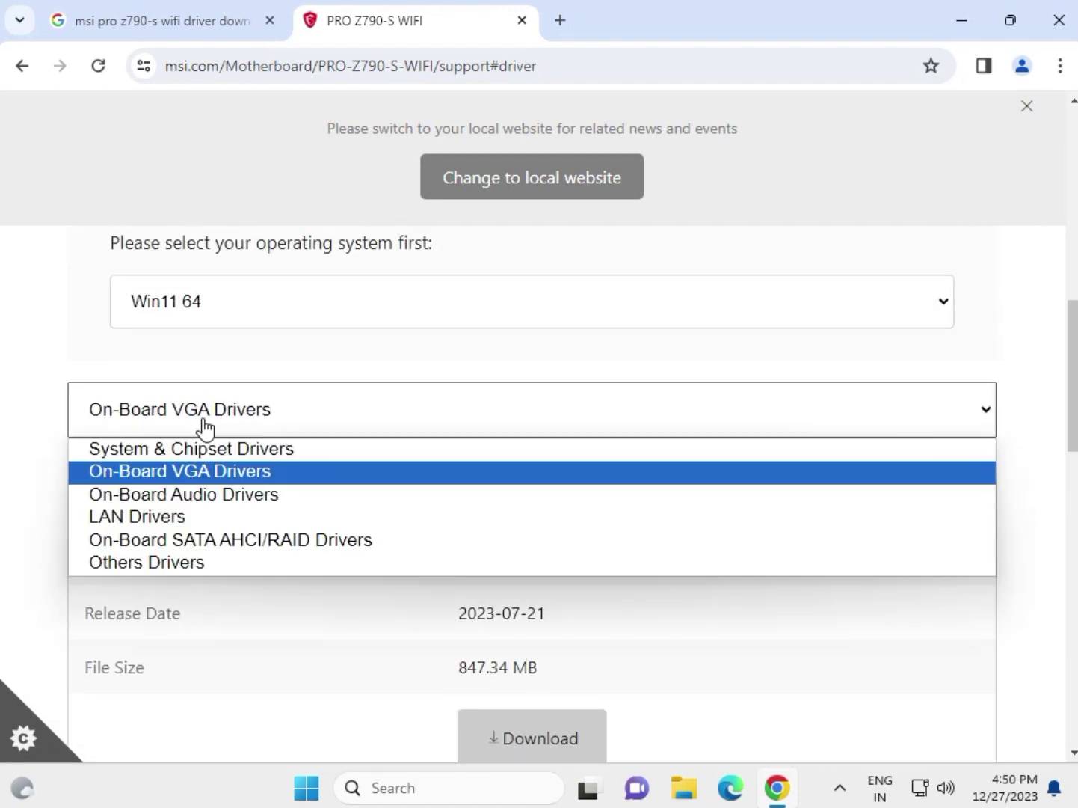
pyautogui.click(42, 457)
pyautogui.scroll(-3, 303, 540)
pyautogui.scroll(3, 371, 540)
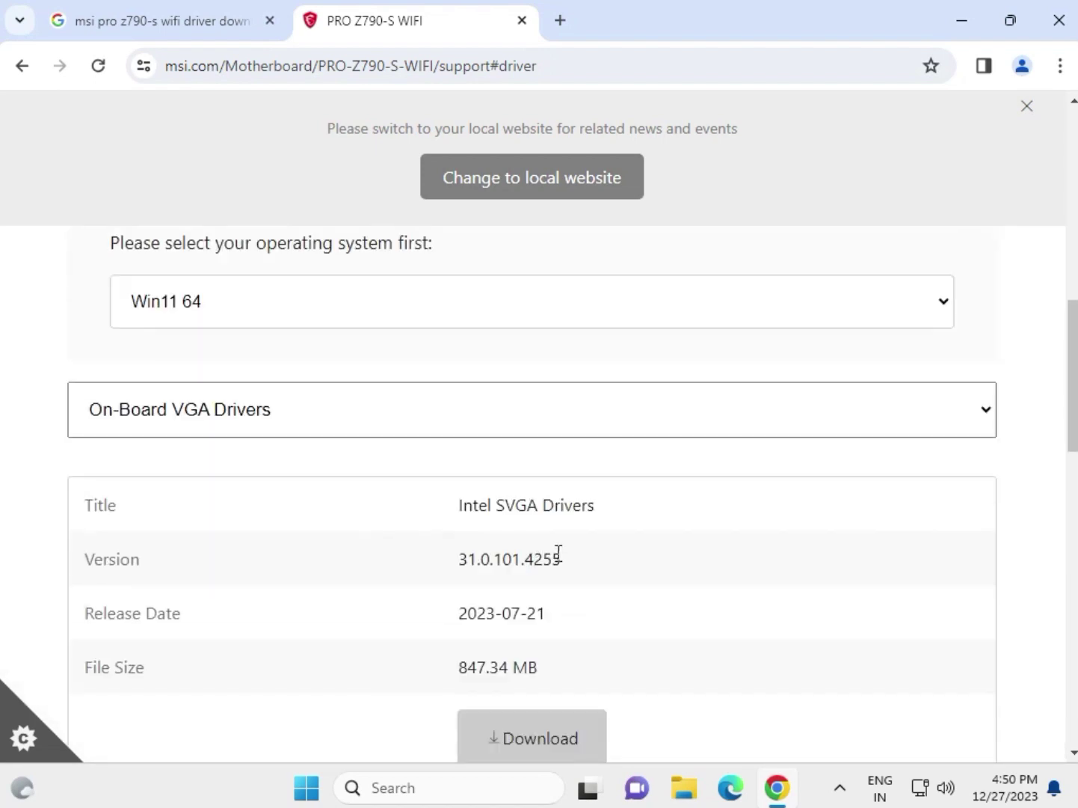
pyautogui.moveTo(548, 613); pyautogui.dragTo(458, 613)
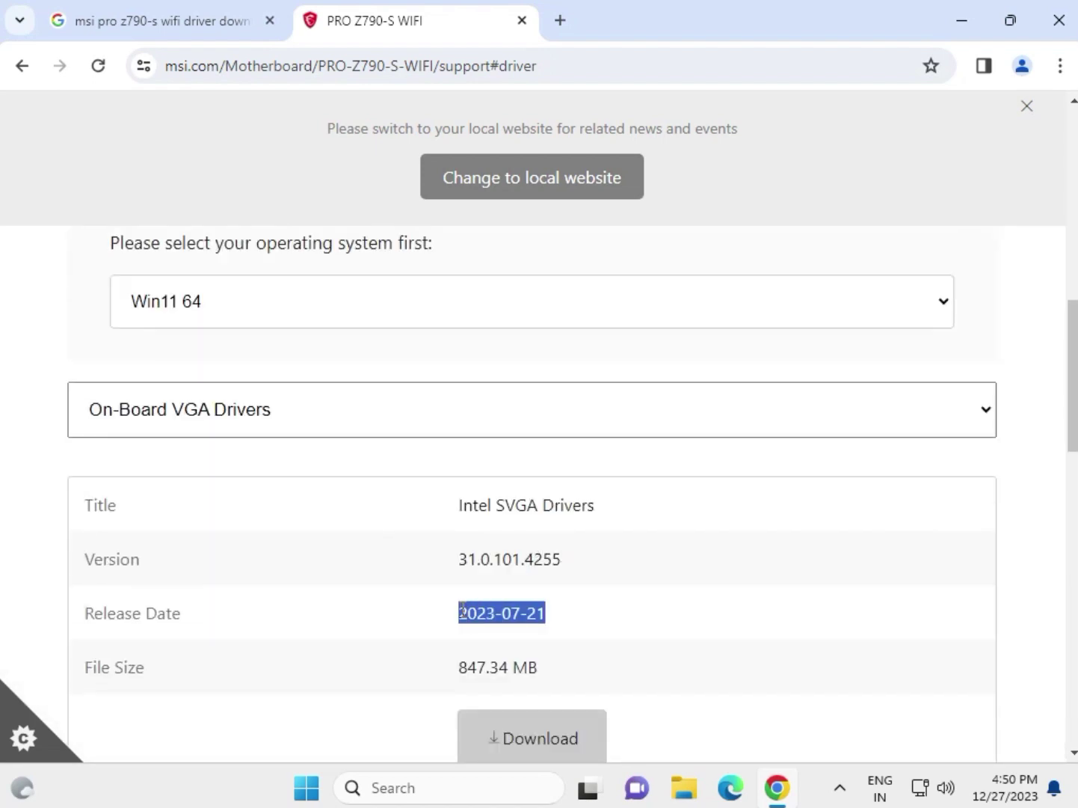
pyautogui.click(210, 417)
pyautogui.click(137, 447)
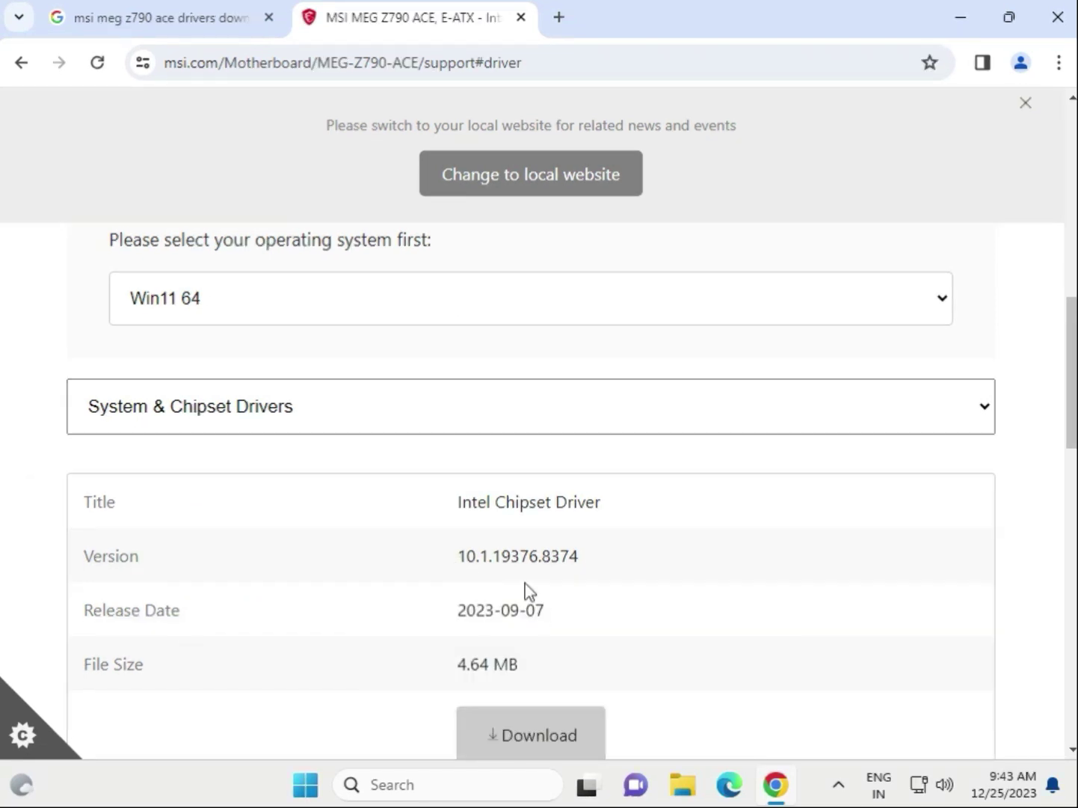
# Step: Keep the System & Chipset Drivers category and download the Intel Chipset Driver zip
pyautogui.click(314, 409)
pyautogui.click(187, 445)
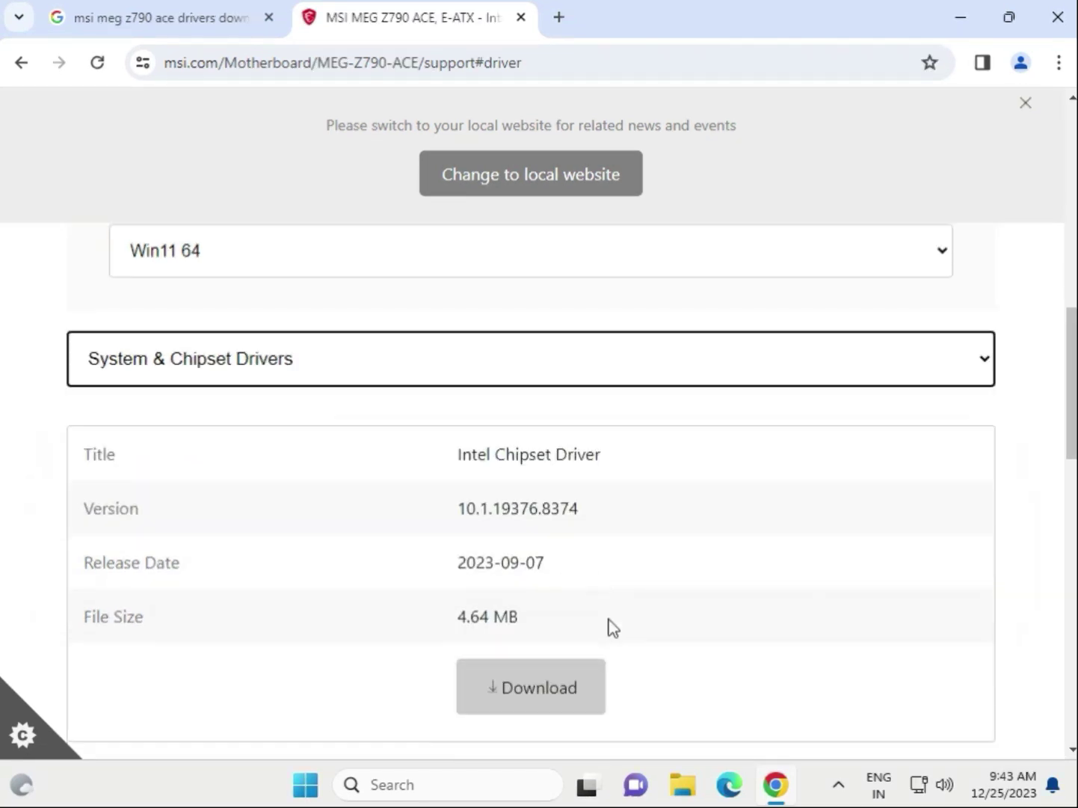
pyautogui.scroll(-3, 610, 623)
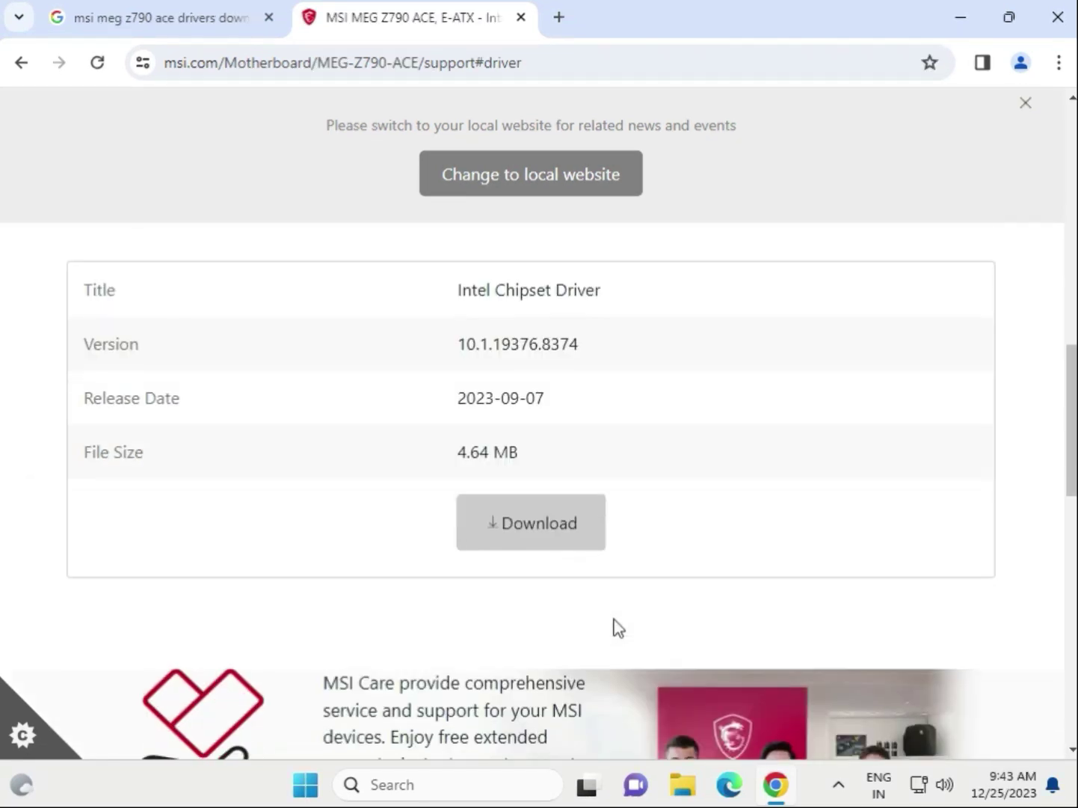
pyautogui.click(495, 528)
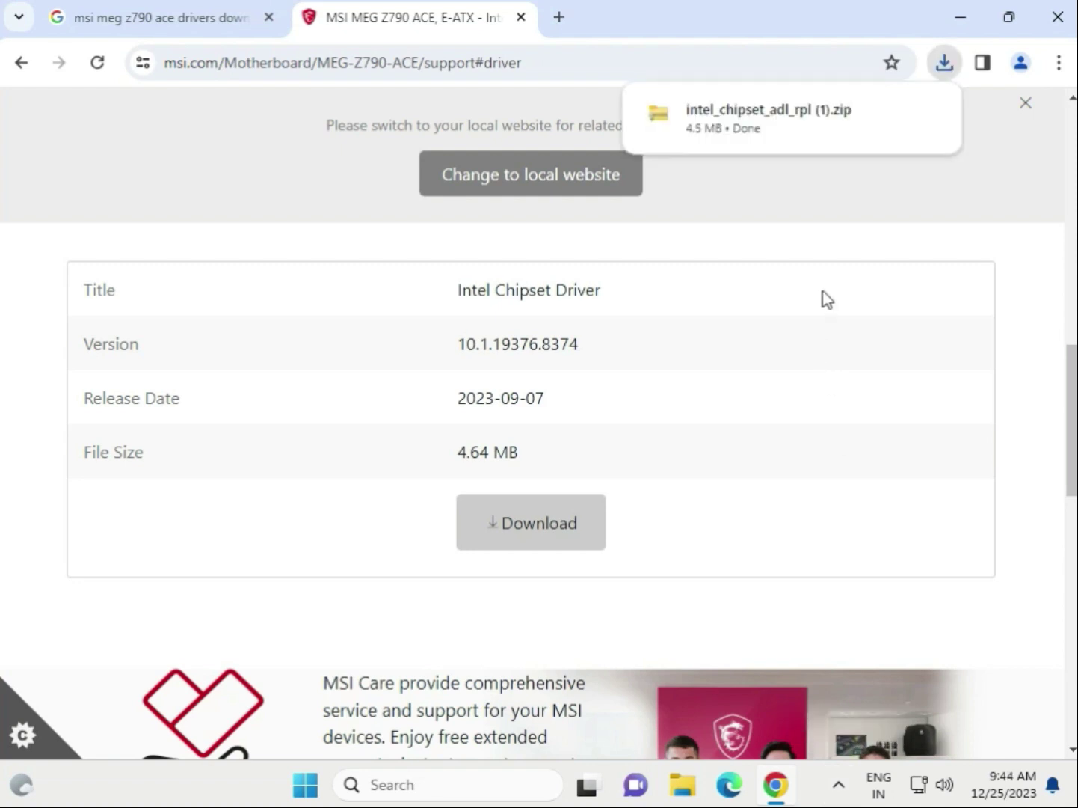
# Step: Open the chipset zip's Intel Chipset Driver folder and run SetupChipset.exe without extracting
pyautogui.click(783, 113)
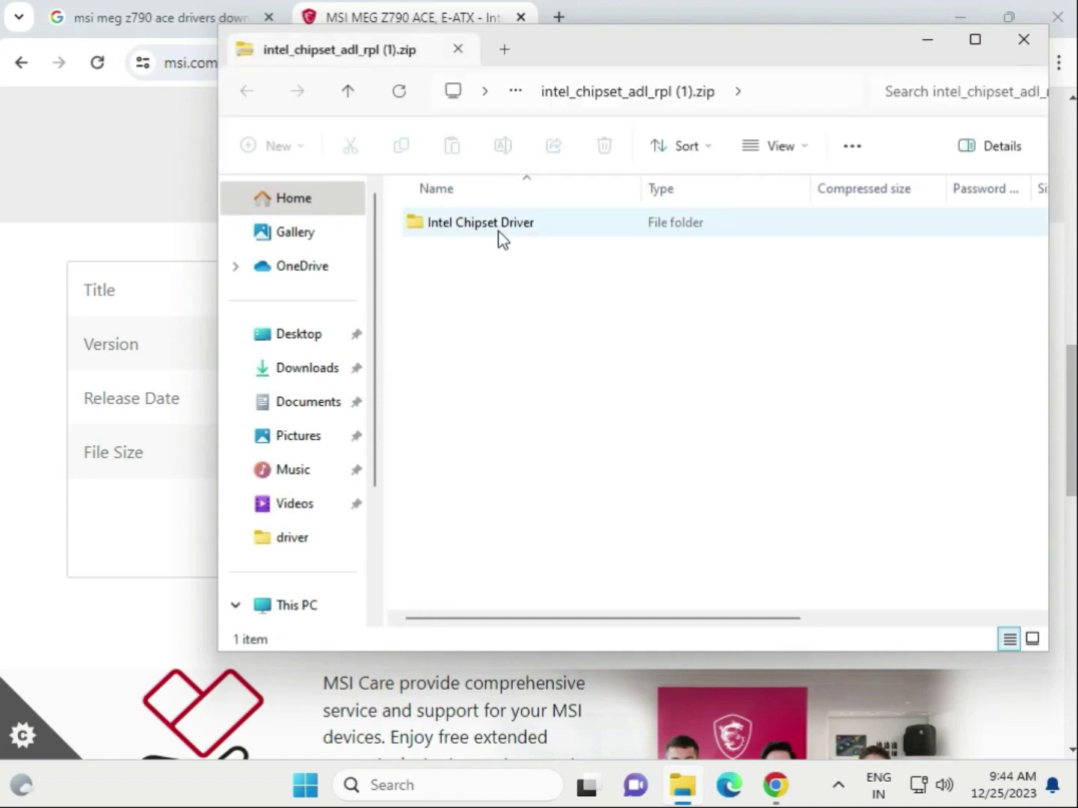
pyautogui.click(502, 226)
pyautogui.doubleClick(502, 226)
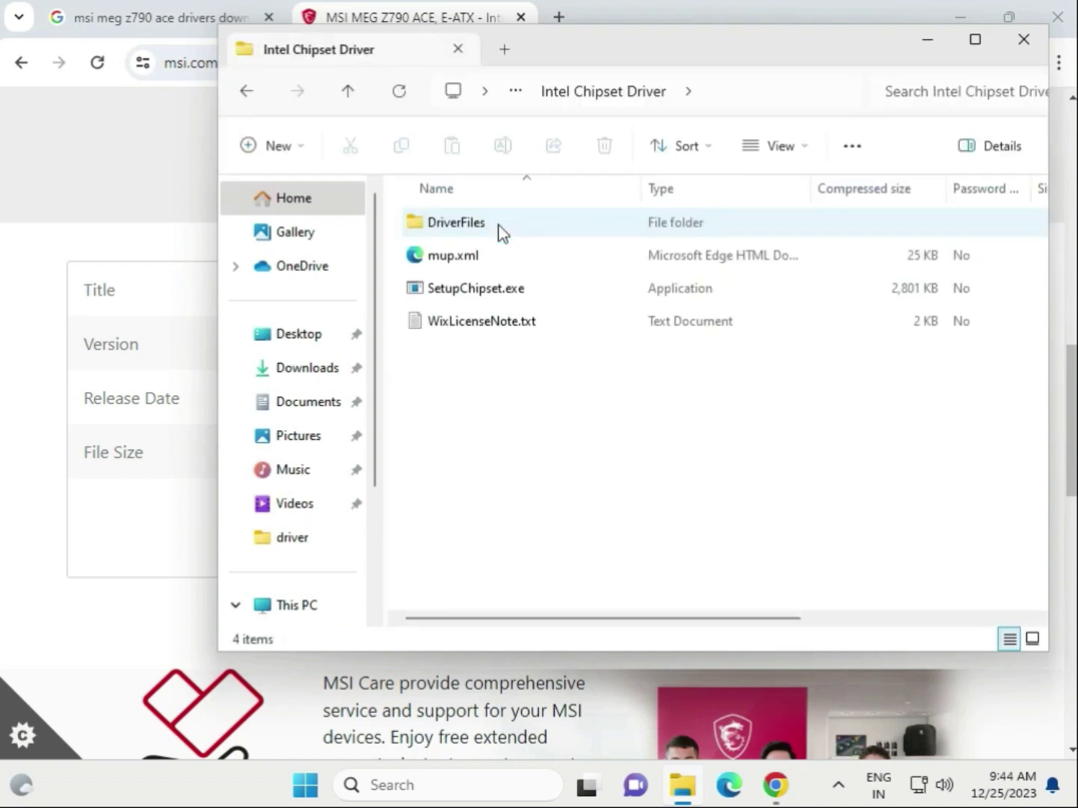
pyautogui.click(445, 290)
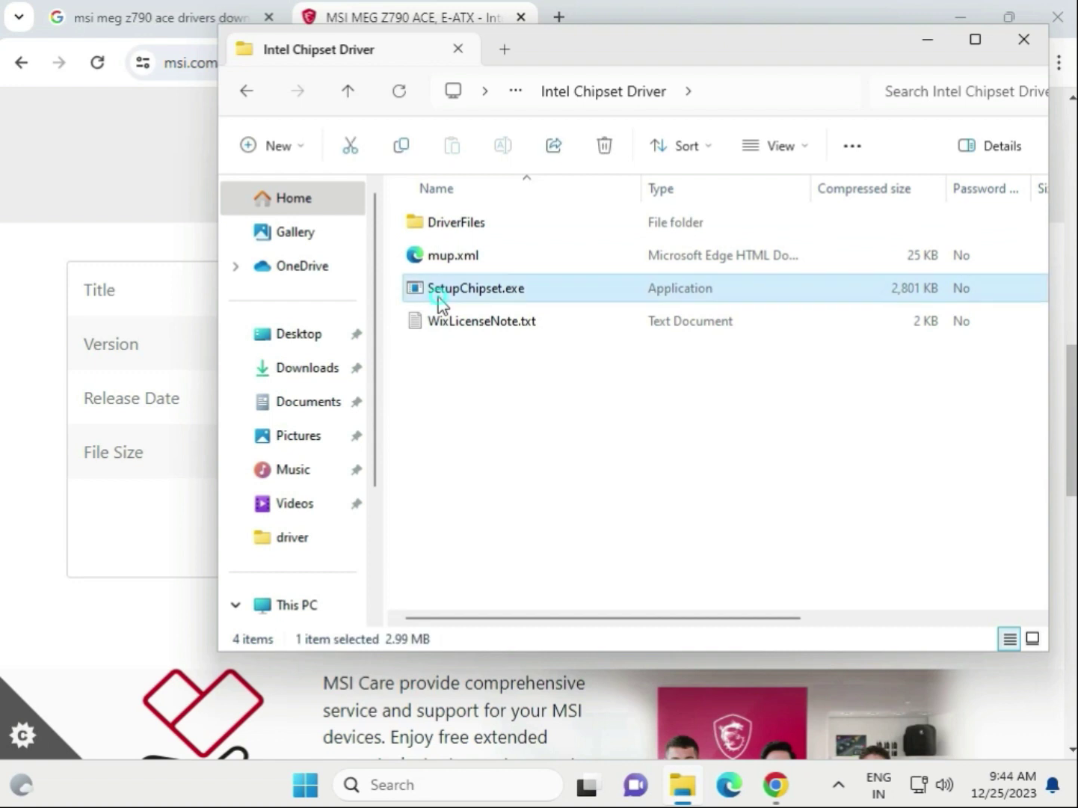
pyautogui.doubleClick(509, 295)
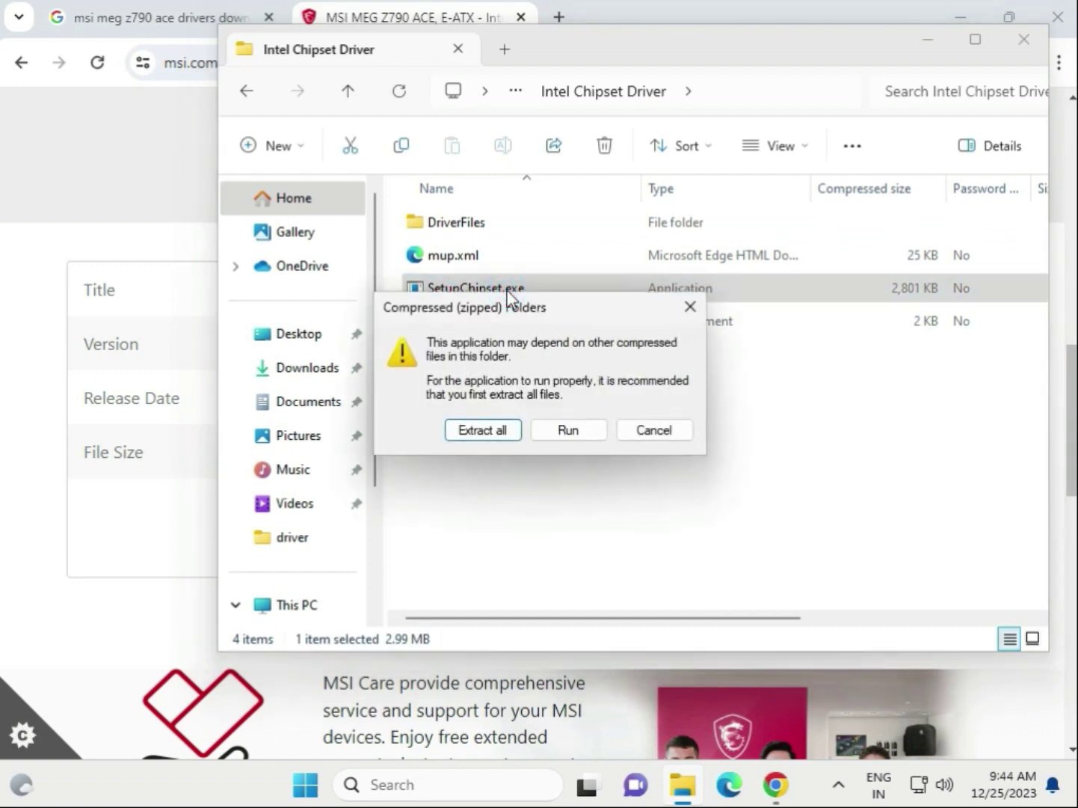
pyautogui.click(554, 430)
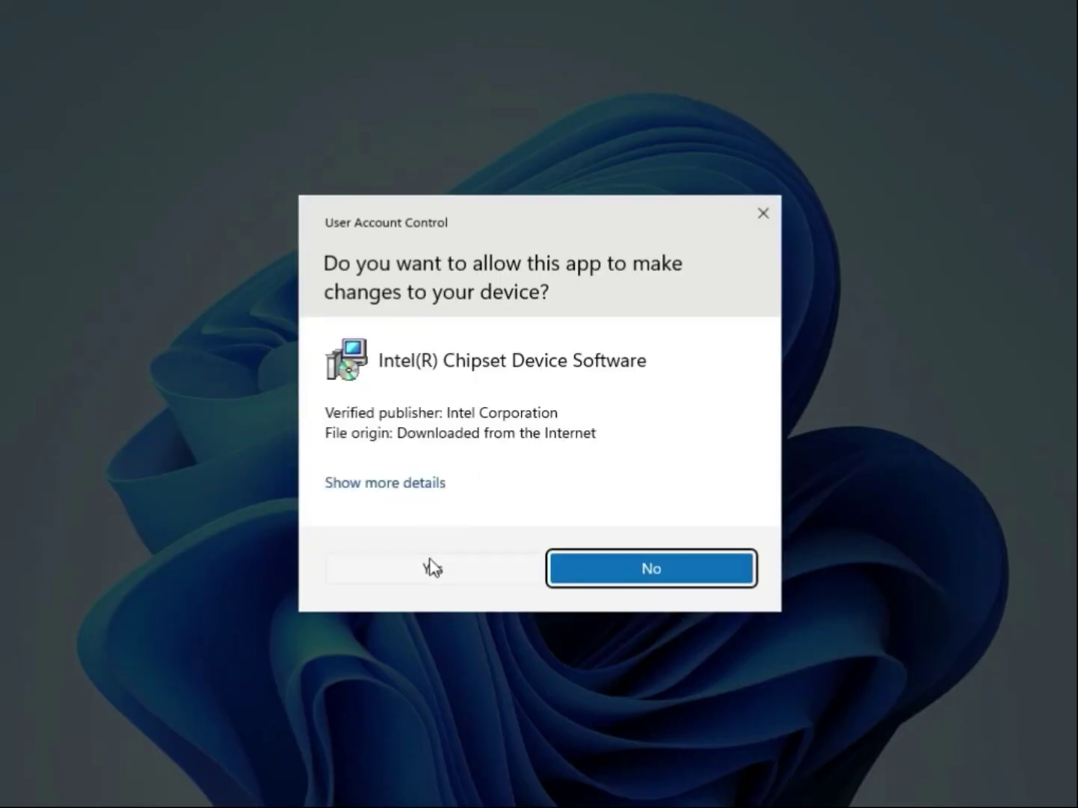
# Step: Allow the Intel Chipset installer, accept the license, and start the installation
pyautogui.click(433, 565)
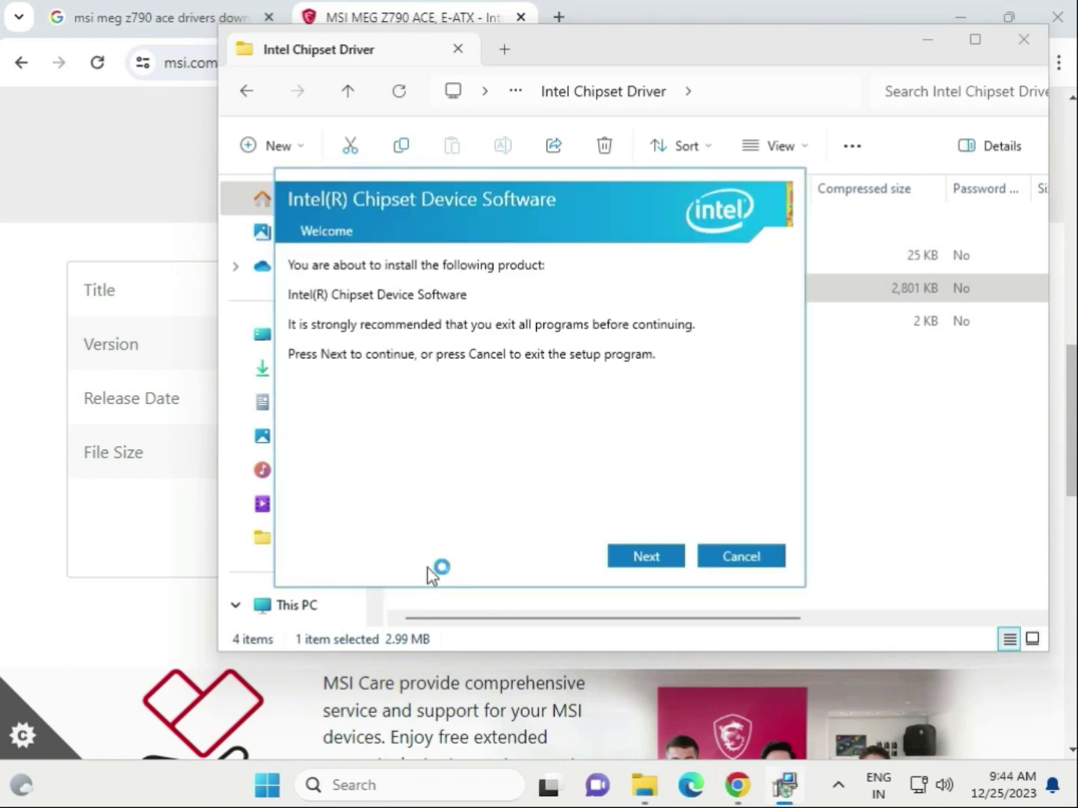
pyautogui.click(624, 557)
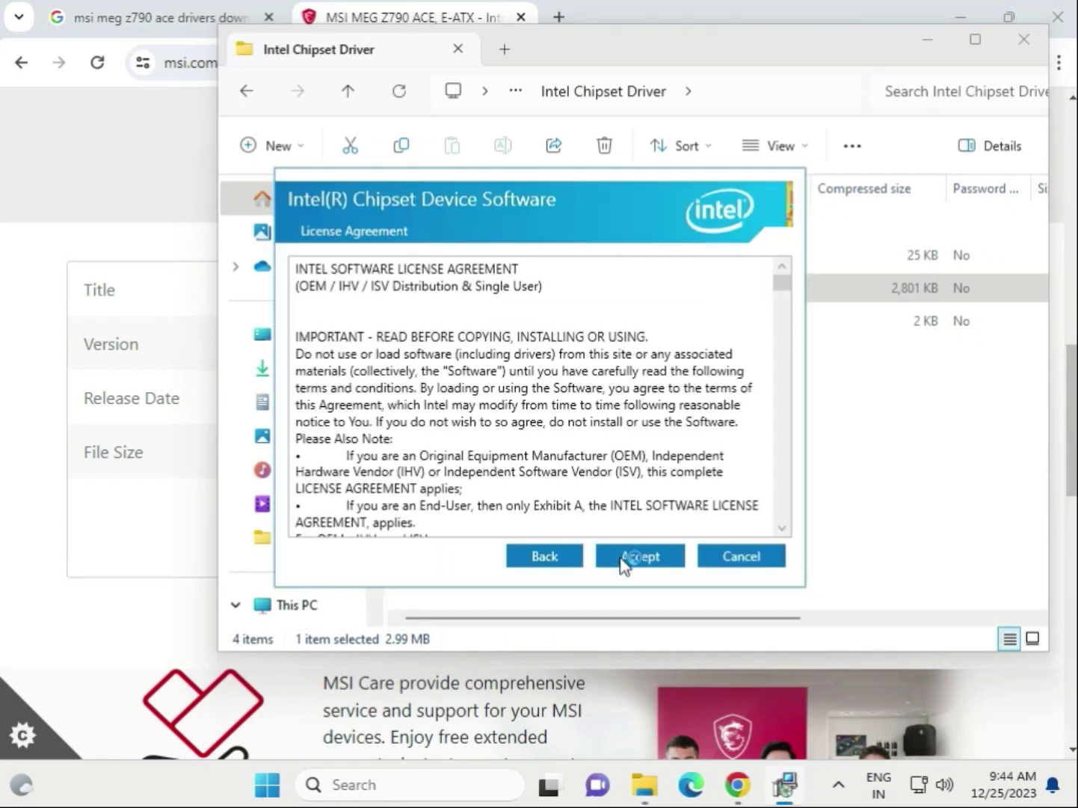
pyautogui.click(640, 557)
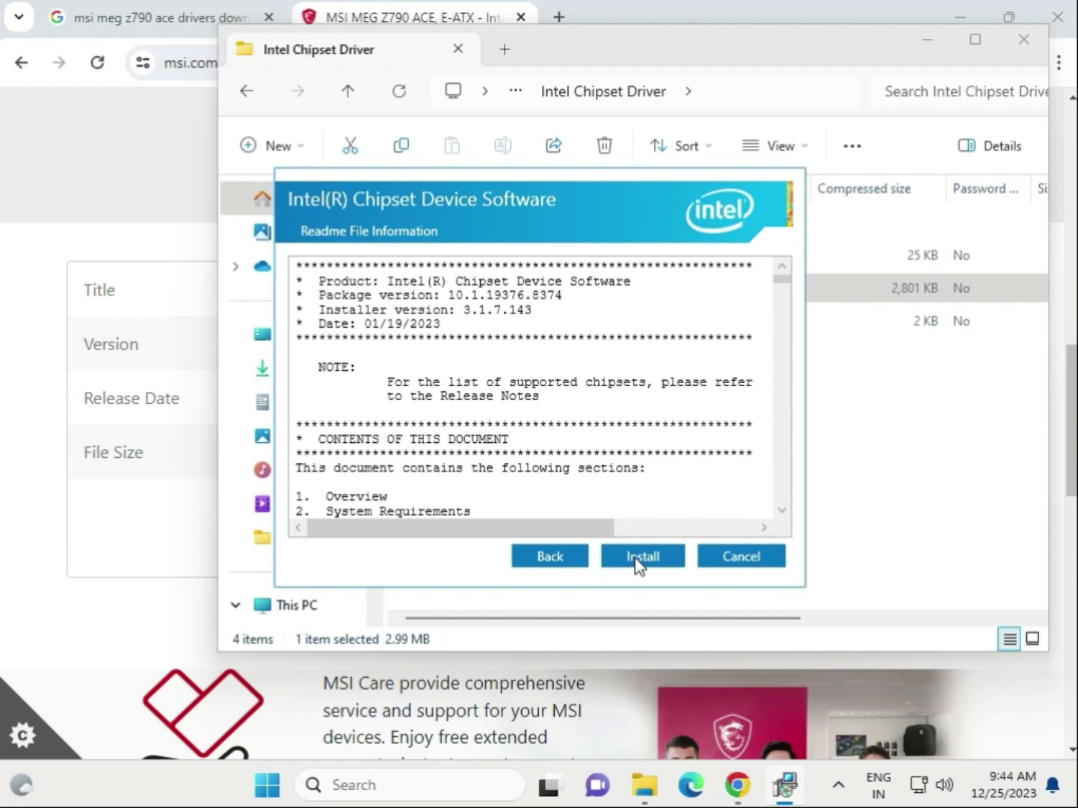
pyautogui.click(639, 557)
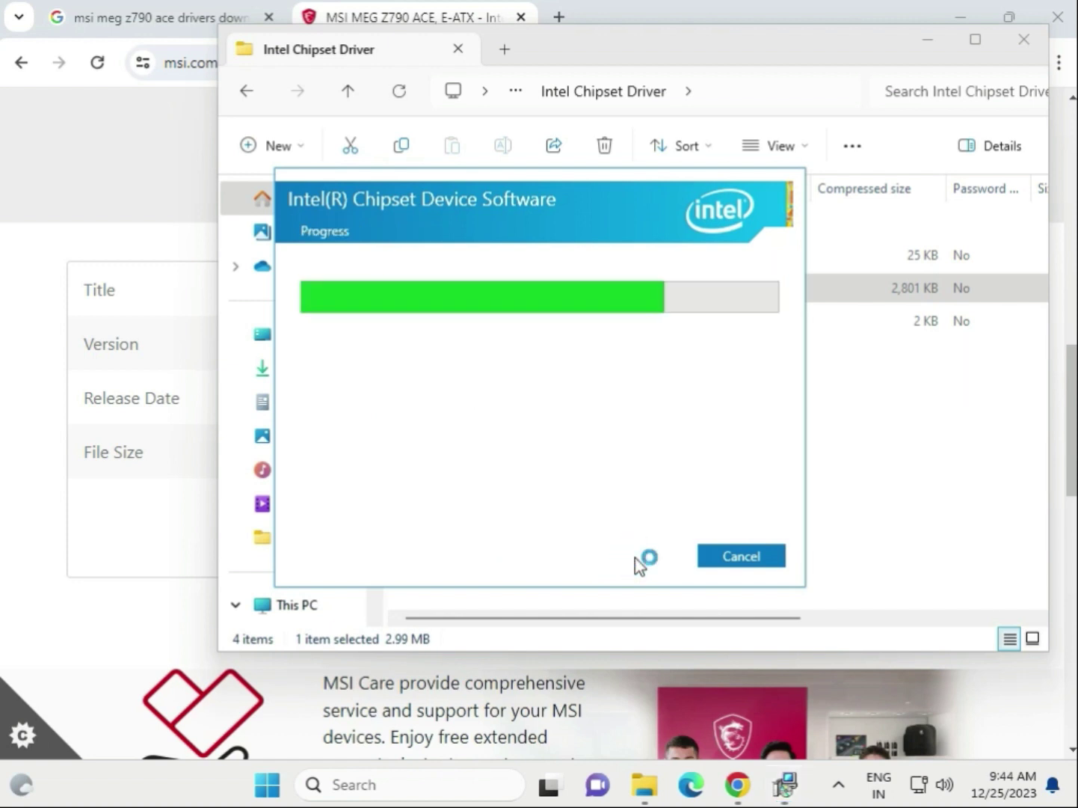
# Step: Check the installer's failure page, then return to the MSI driver page in Chrome
pyautogui.click(95, 621)
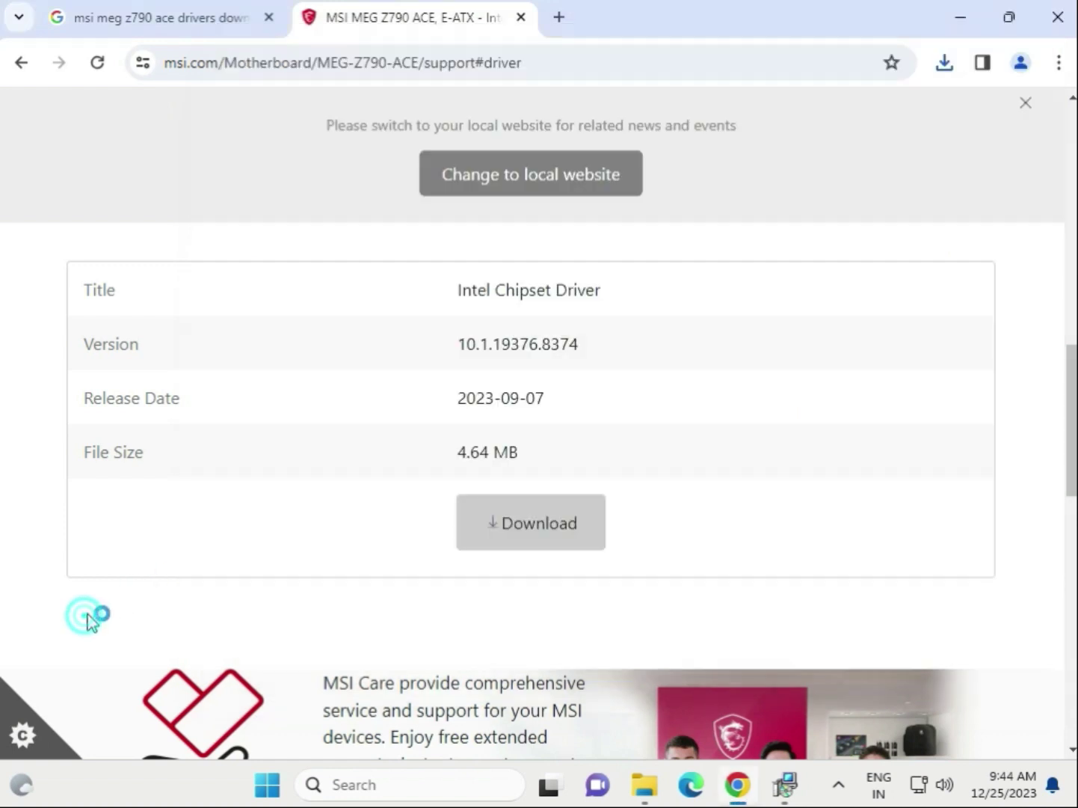
pyautogui.moveTo(785, 784)
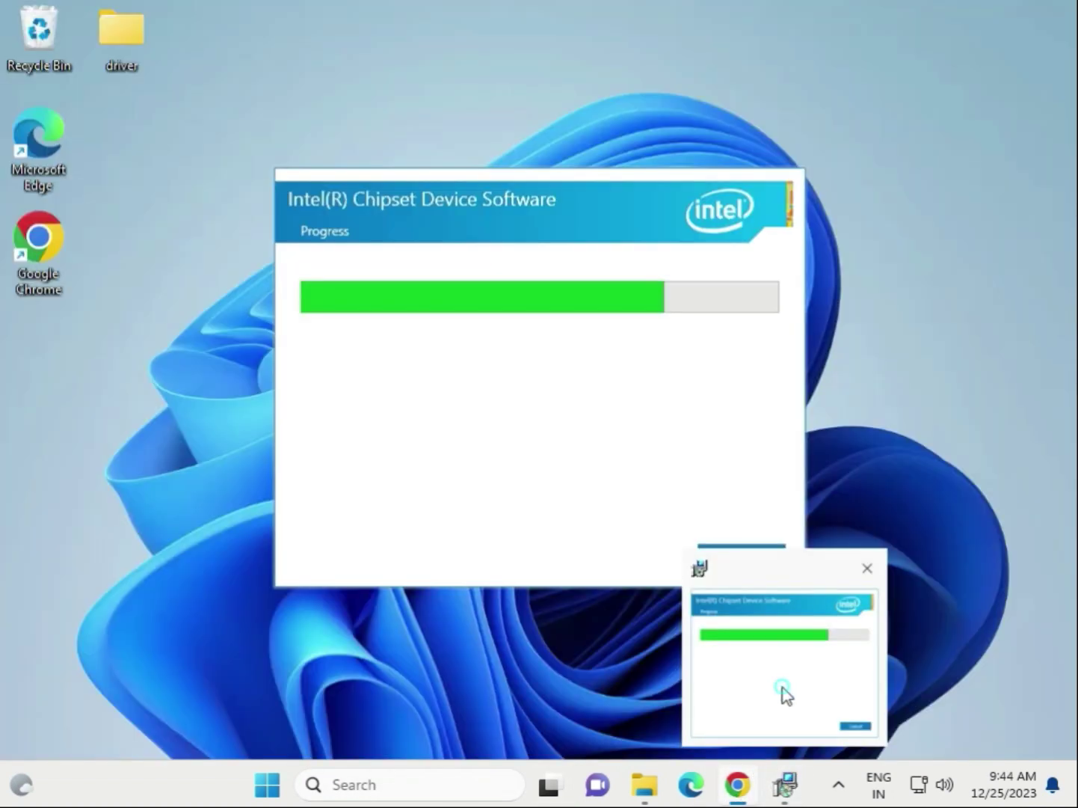
pyautogui.click(785, 696)
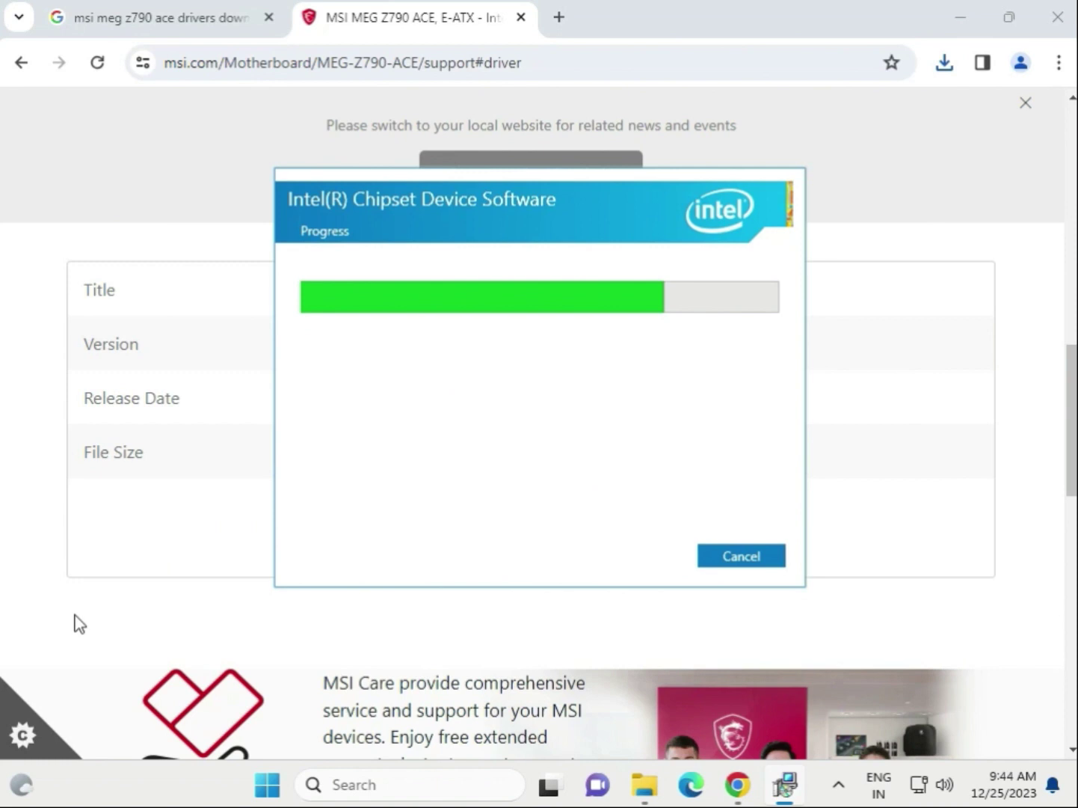
pyautogui.click(740, 786)
pyautogui.scroll(3, 397, 505)
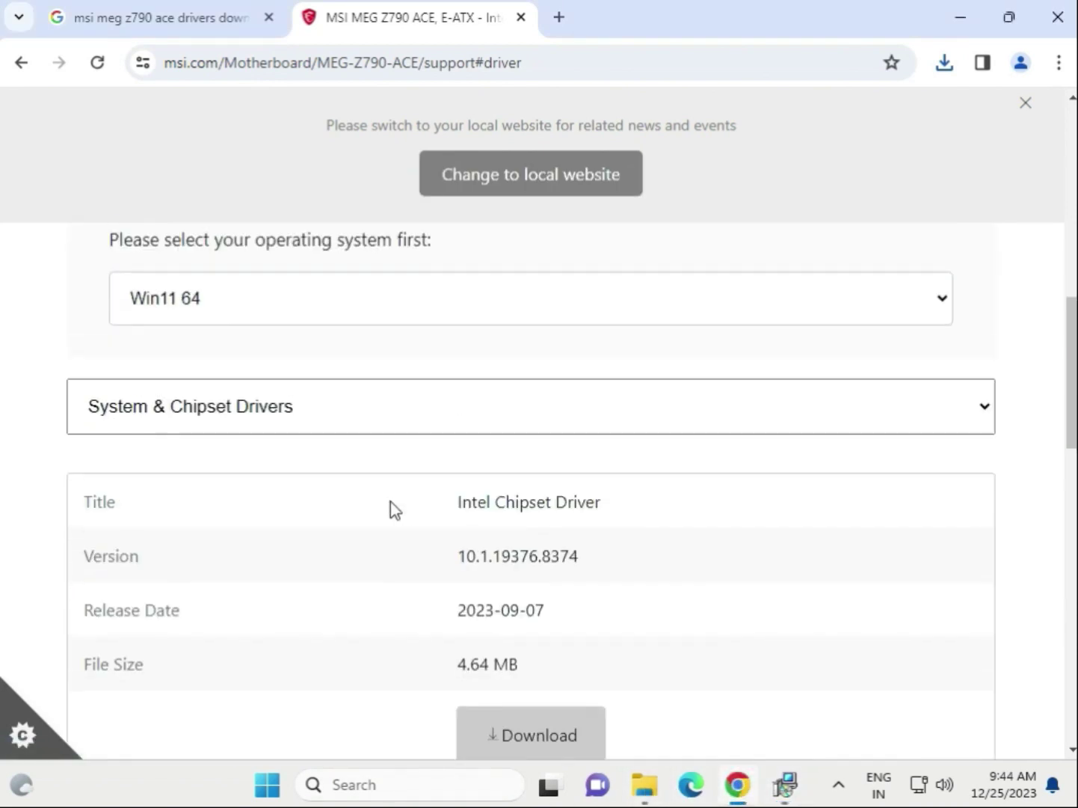
# Step: Pick On-Board VGA Drivers, download Intel SVGA Drivers, and select its 847.34 size value
pyautogui.click(277, 406)
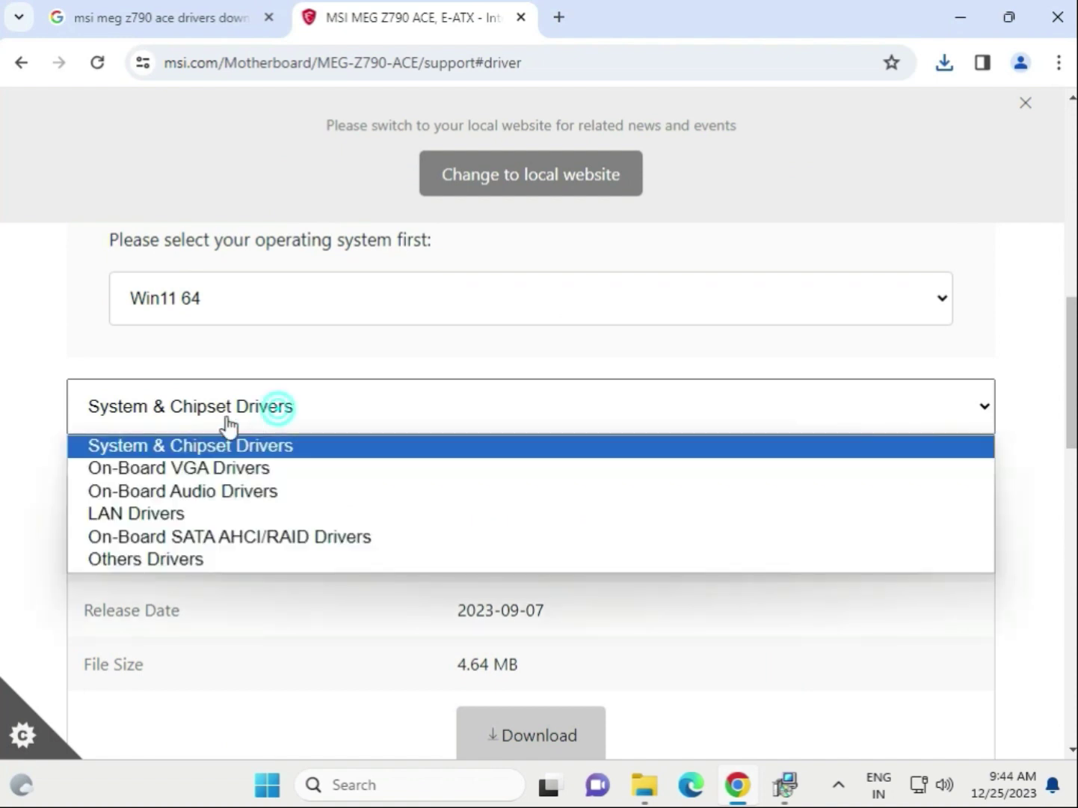
pyautogui.click(229, 470)
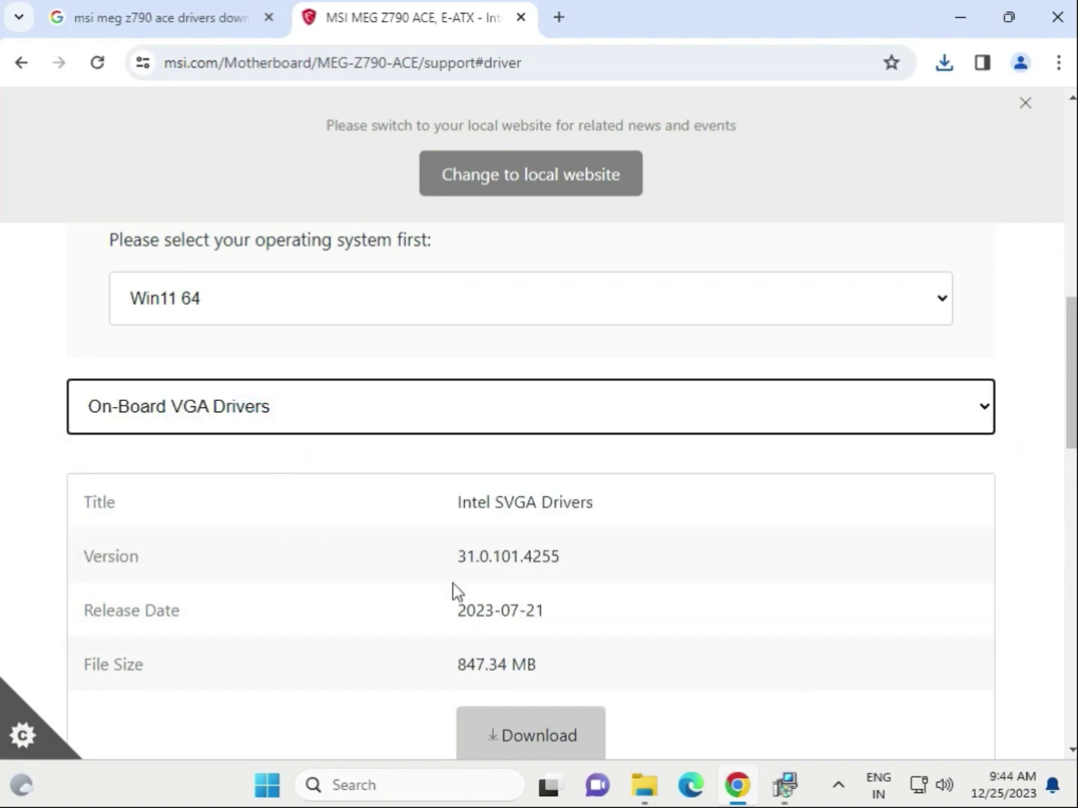
pyautogui.scroll(-2, 724, 658)
pyautogui.scroll(-1, 689, 655)
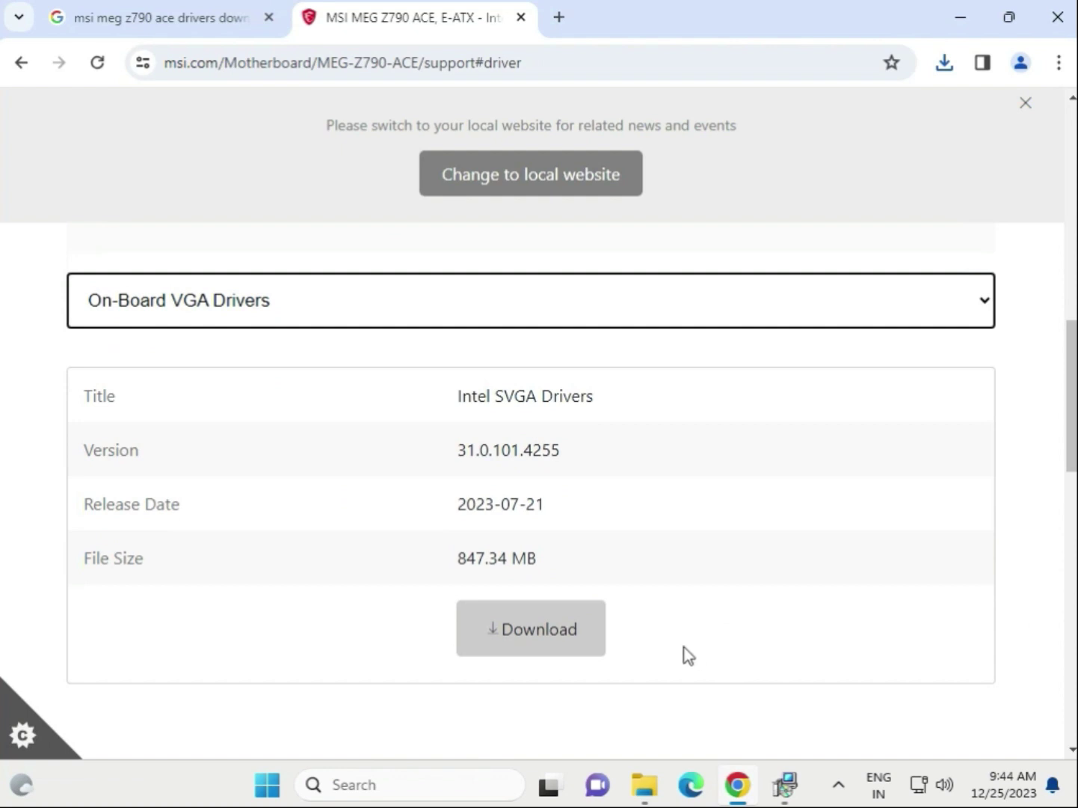
pyautogui.click(534, 633)
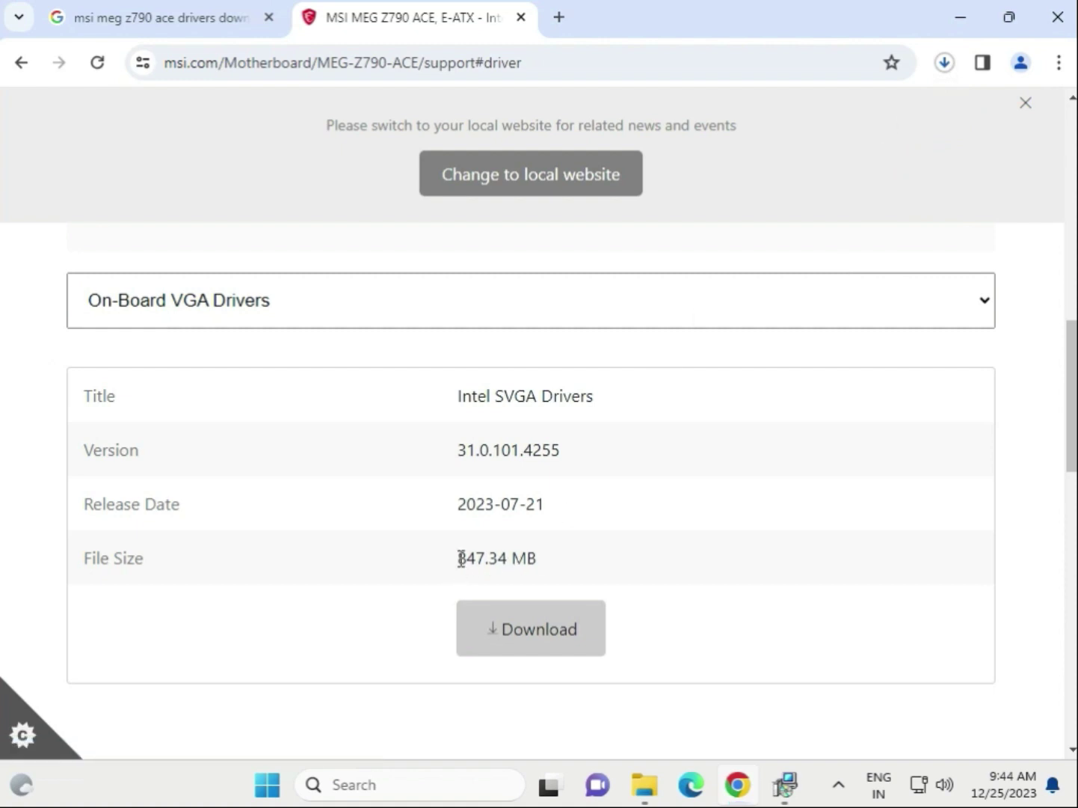
pyautogui.moveTo(457, 557); pyautogui.dragTo(512, 563)
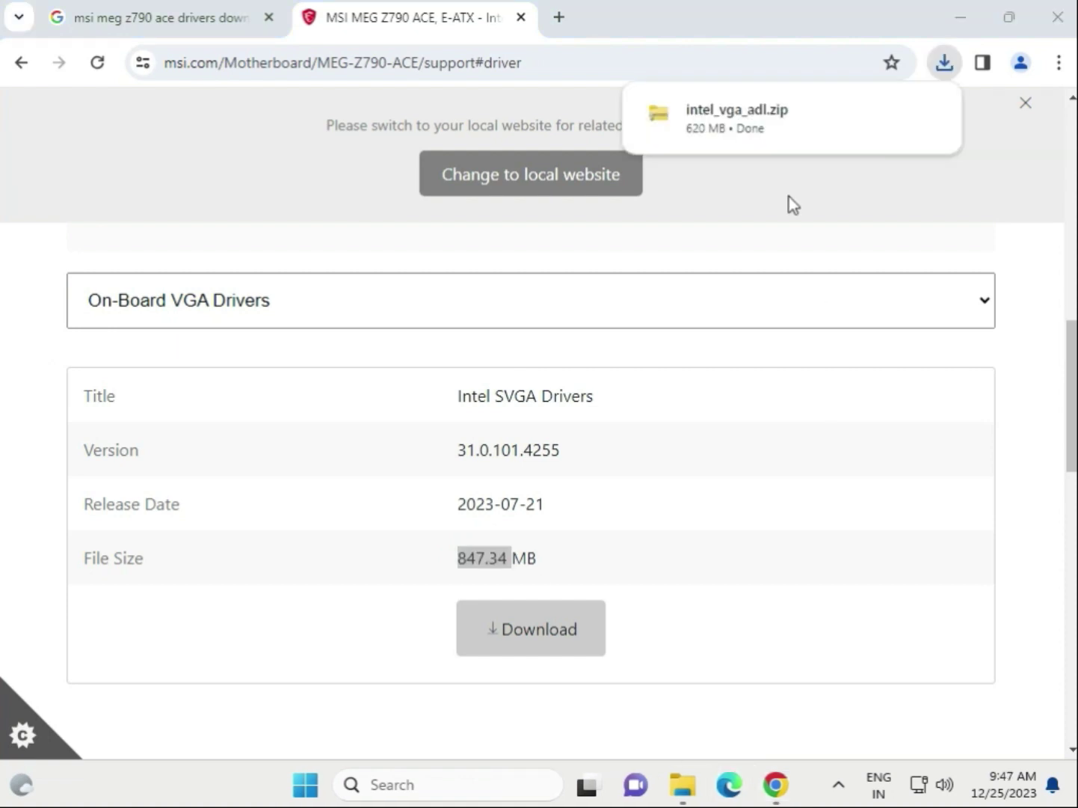
# Step: Open intel_vga_adl.zip and look through the Intel VGA Driver_31.0.101.4255 Graphics folder
pyautogui.click(715, 126)
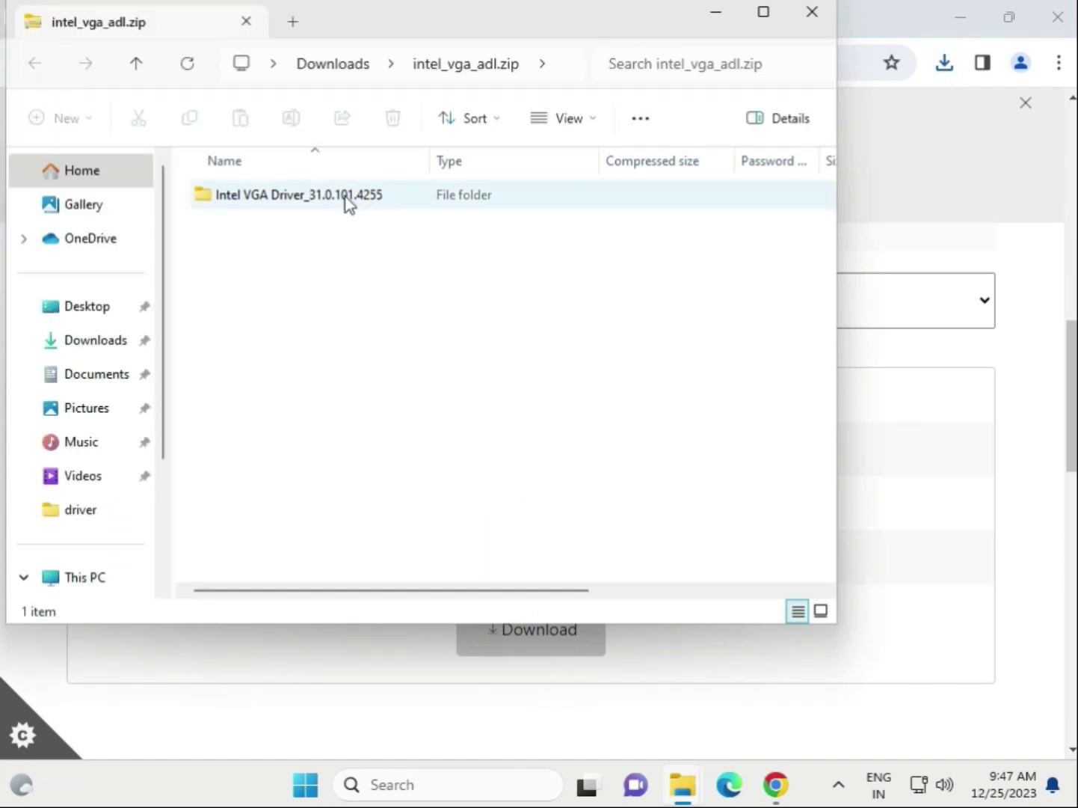
pyautogui.doubleClick(349, 204)
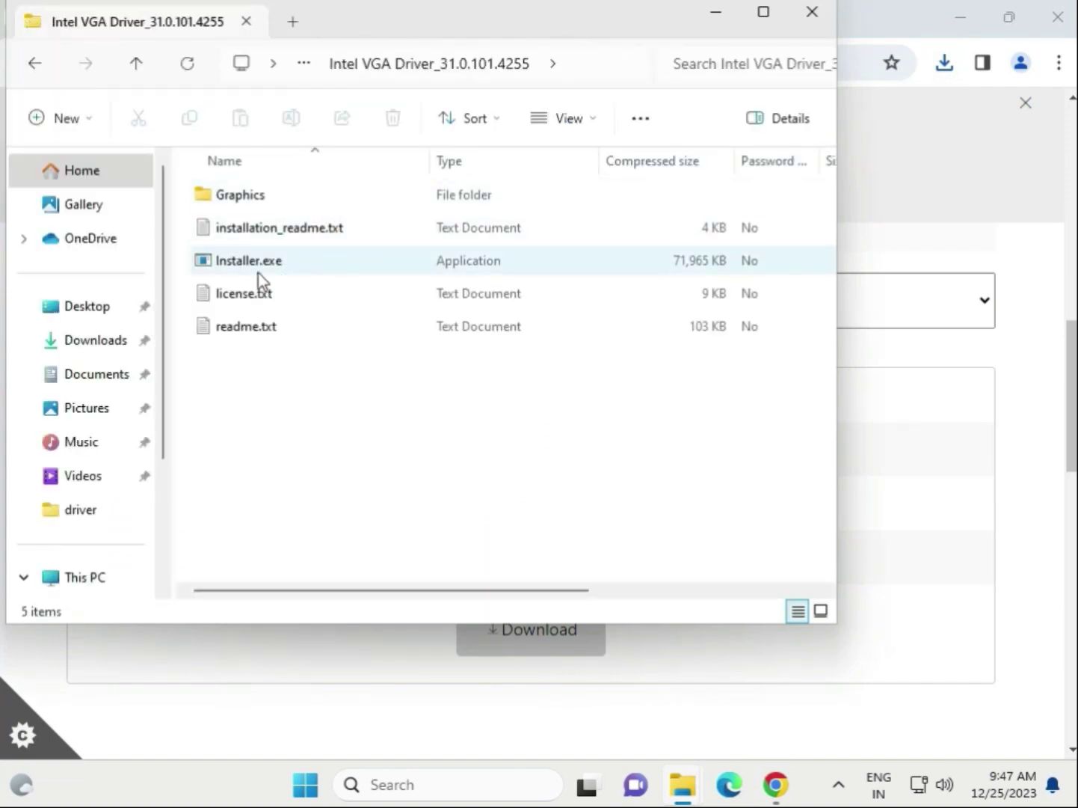
pyautogui.doubleClick(259, 196)
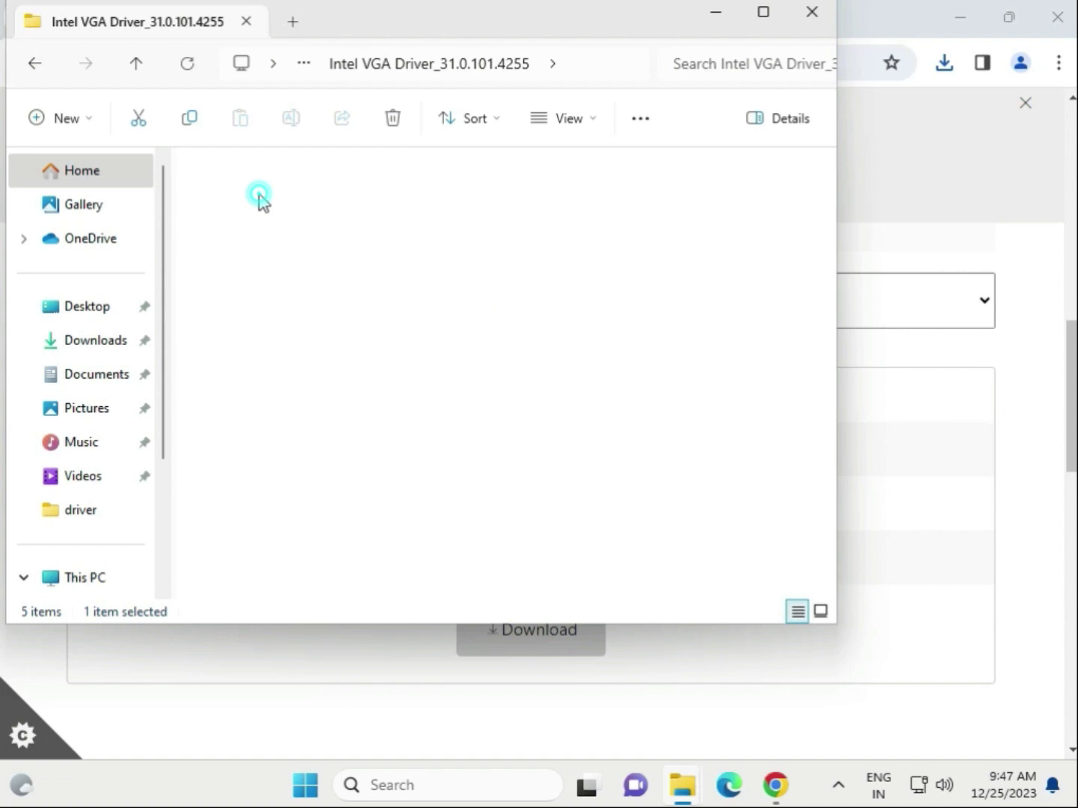
pyautogui.scroll(-5, 342, 402)
pyautogui.scroll(5, 343, 403)
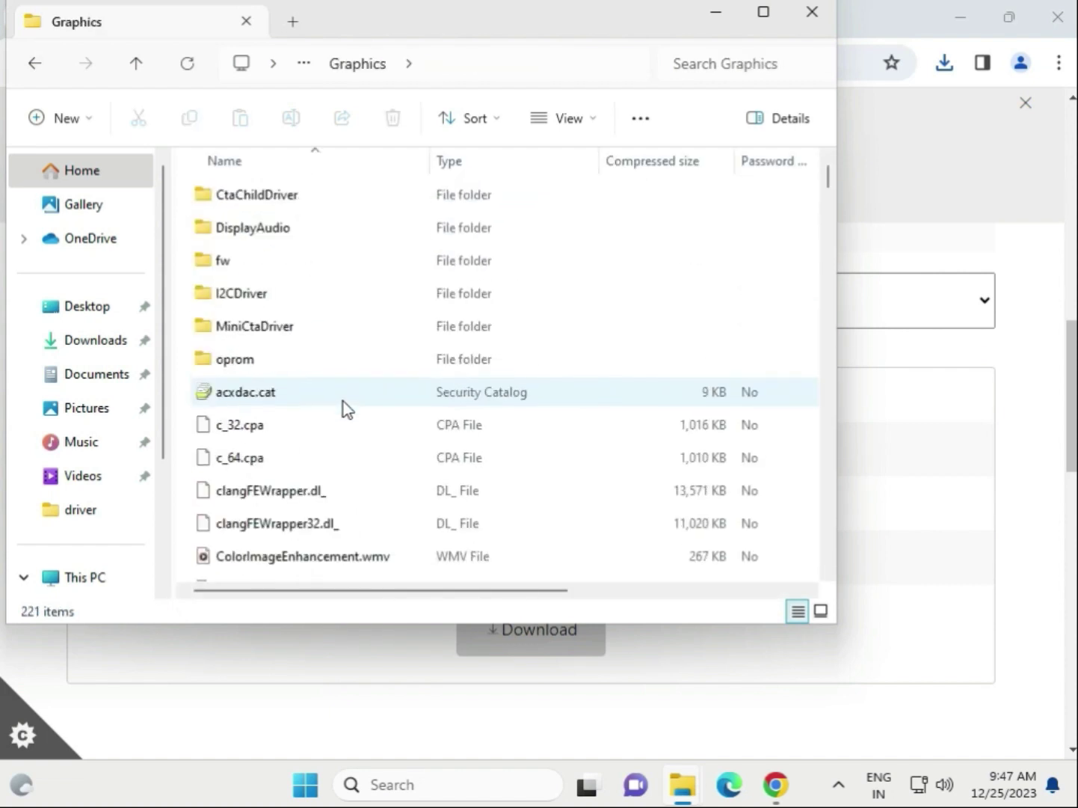
pyautogui.click(33, 66)
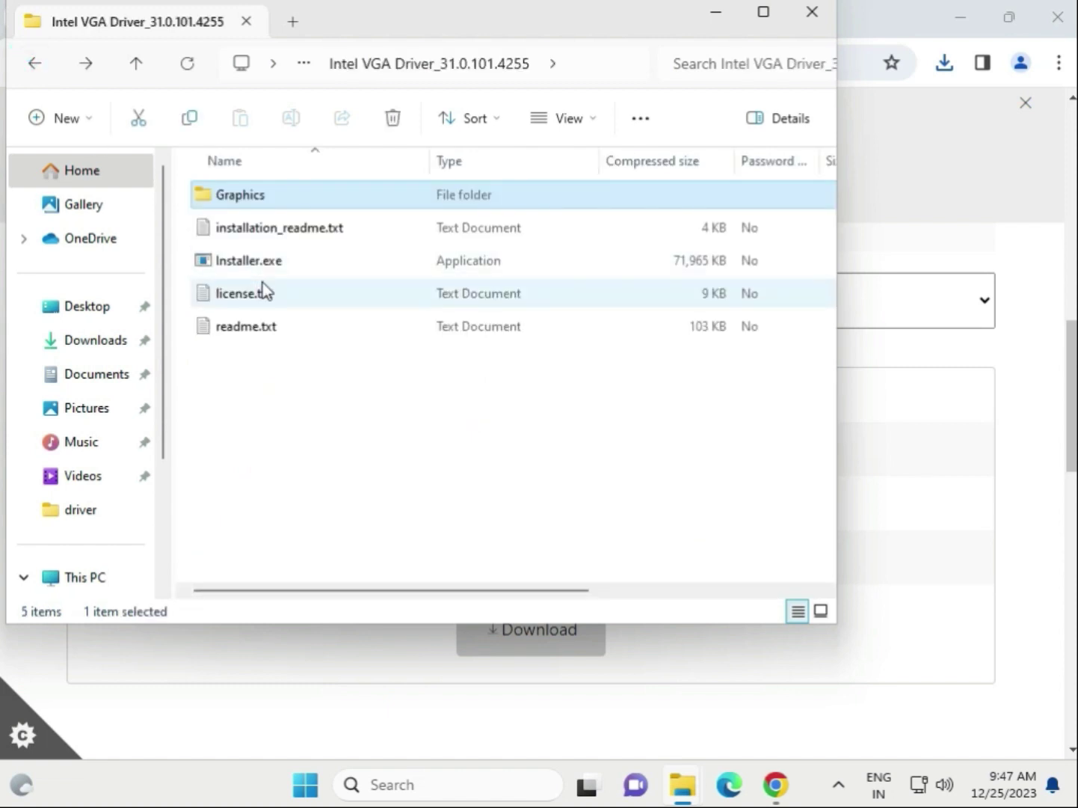
# Step: Run Installer.exe from the archive without extracting, and allow it through UAC
pyautogui.click(271, 260)
pyautogui.doubleClick(278, 263)
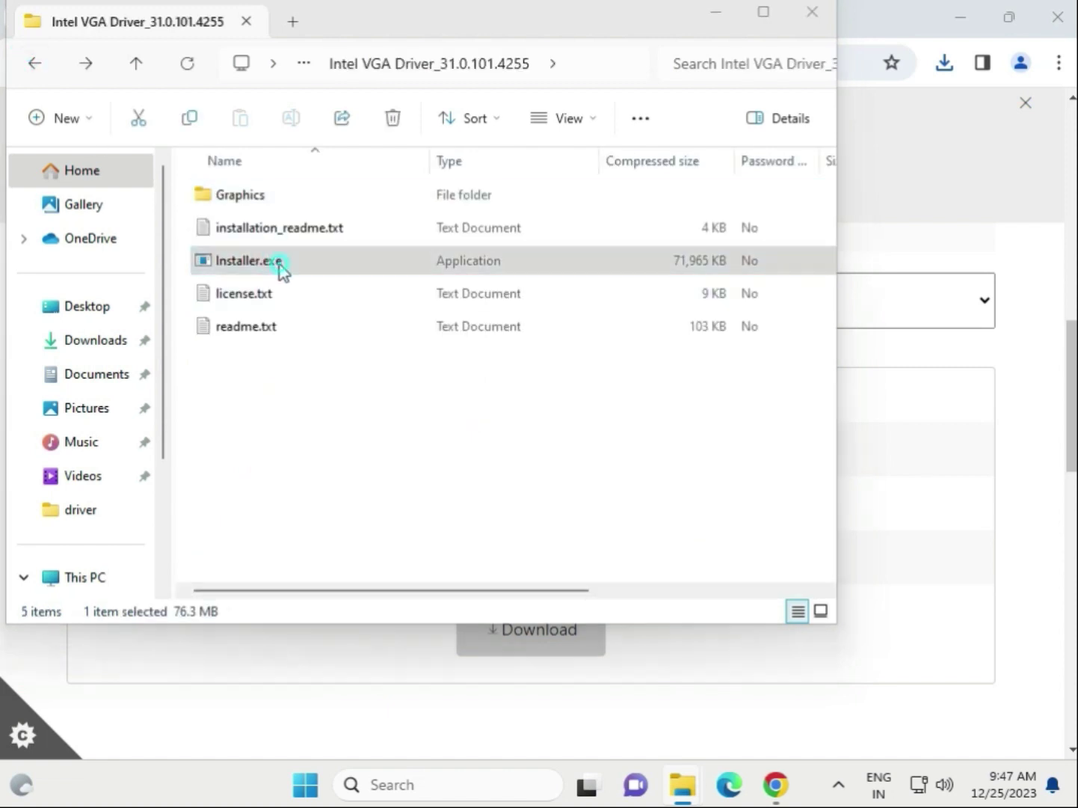
pyautogui.click(567, 430)
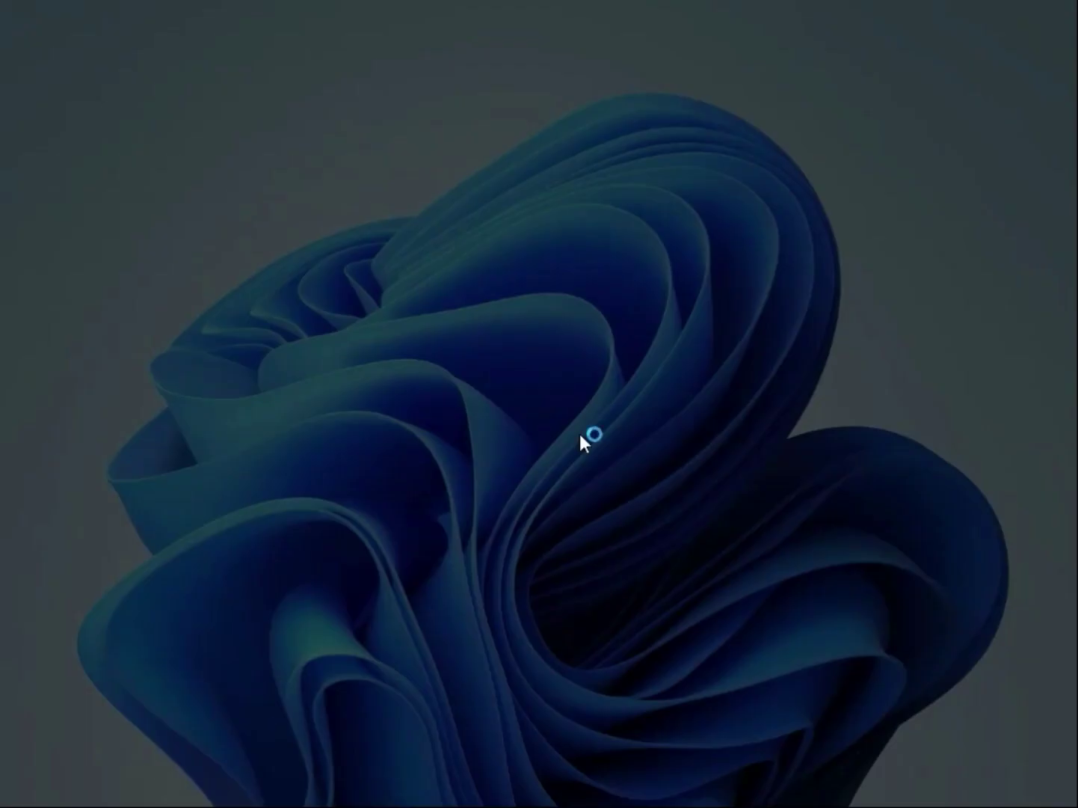
pyautogui.click(450, 580)
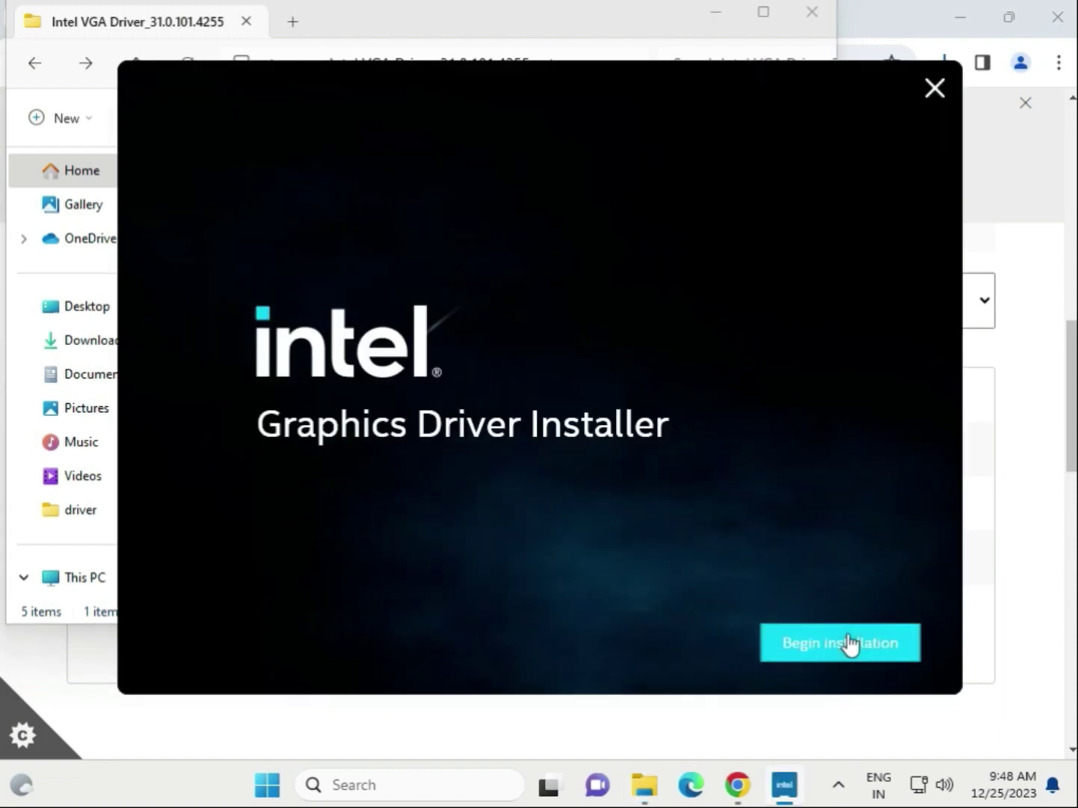
# Step: Begin the graphics driver install and close the installer after it fails with exit code 8
pyautogui.click(851, 642)
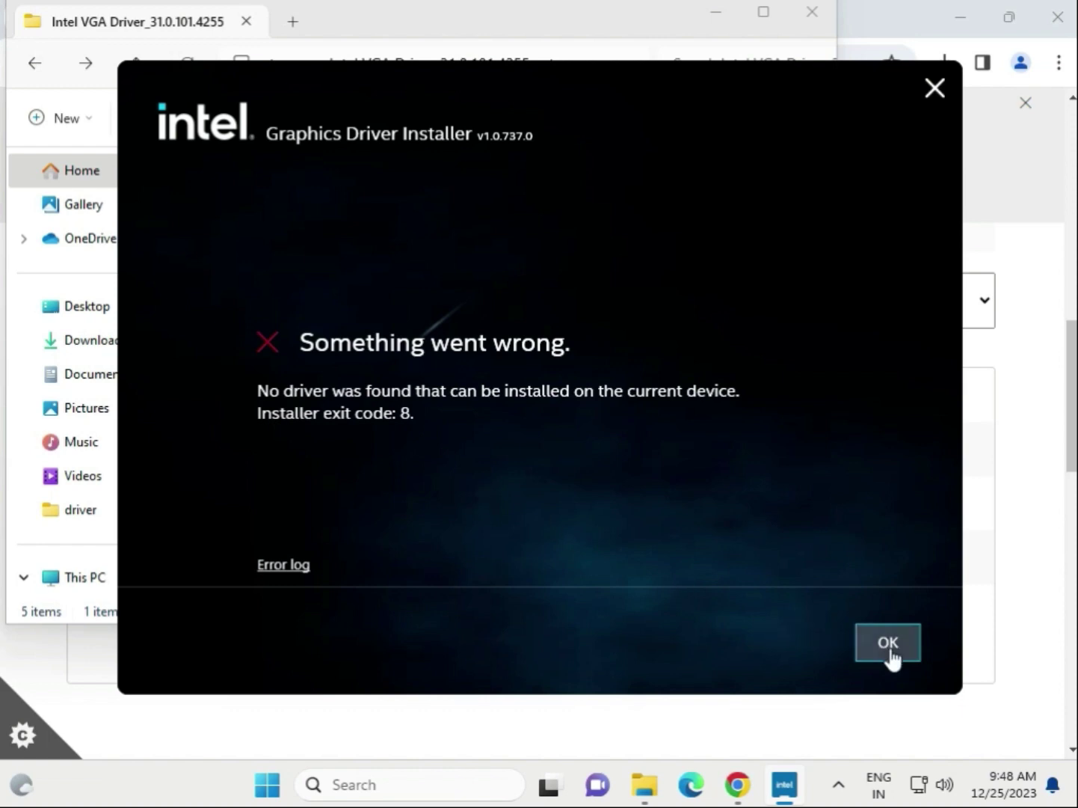
pyautogui.click(937, 87)
# Step: Minimize Explorer, then download and open the MSI USB Audio FW Update Tool from On-Board Audio Drivers
pyautogui.click(800, 22)
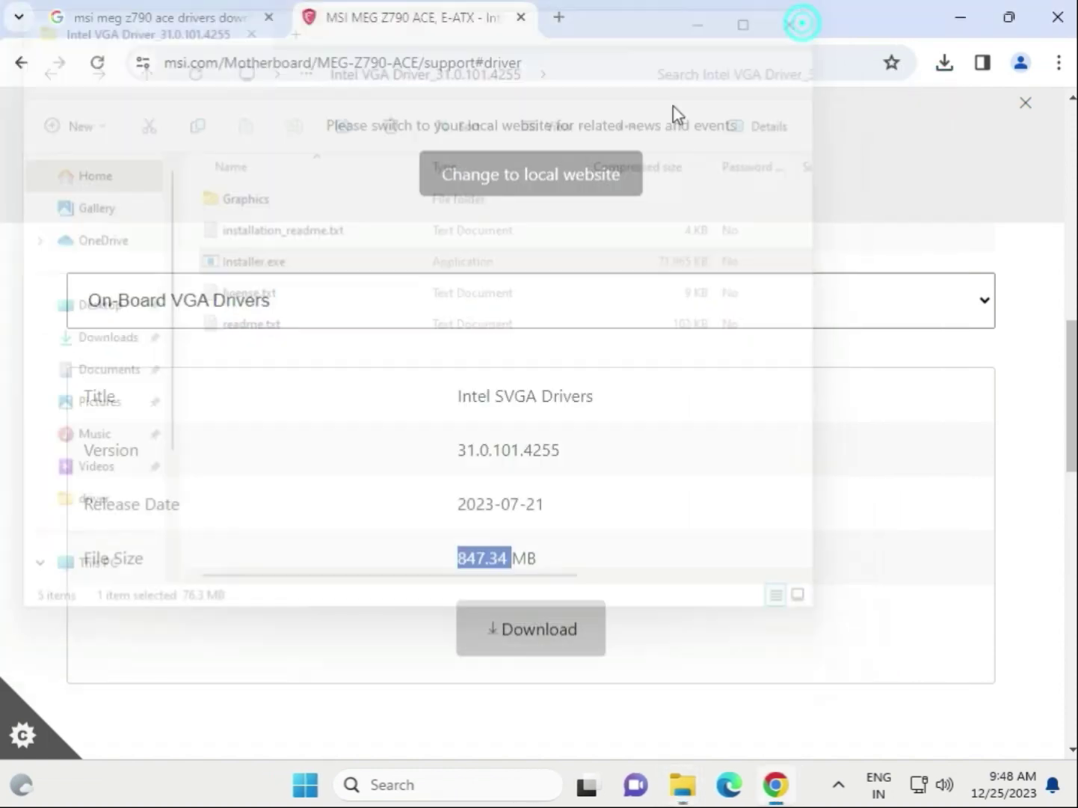
pyautogui.click(349, 299)
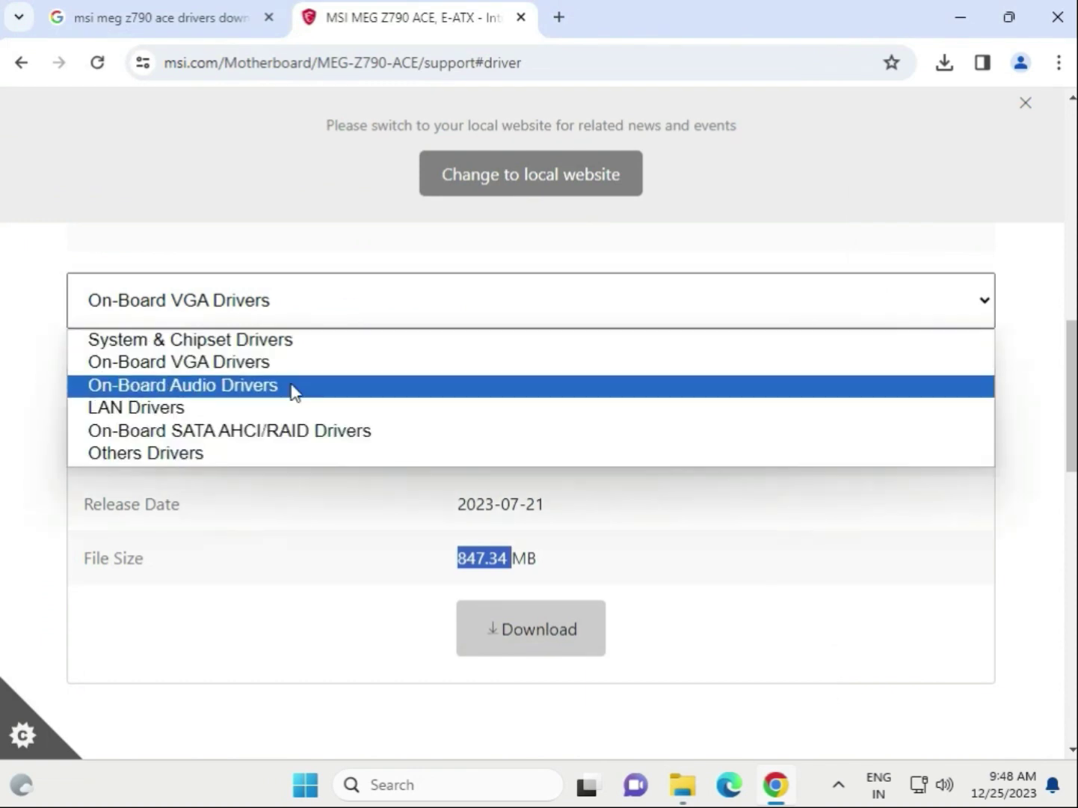
pyautogui.click(292, 385)
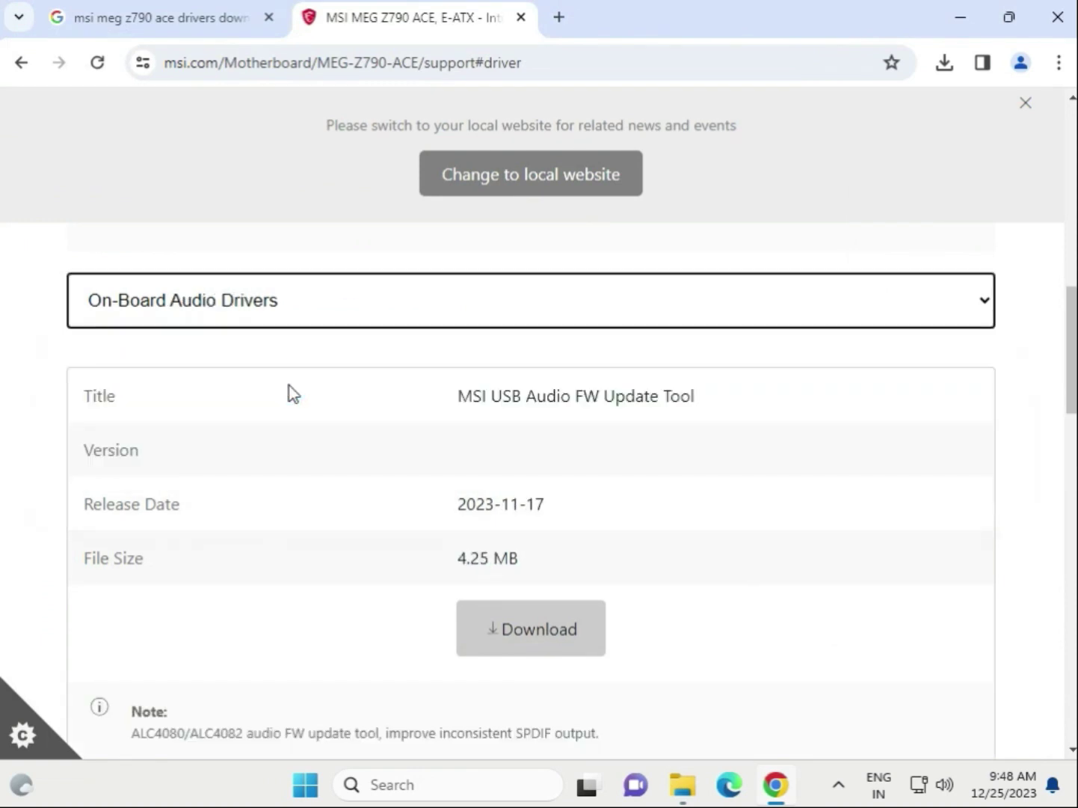
pyautogui.click(524, 632)
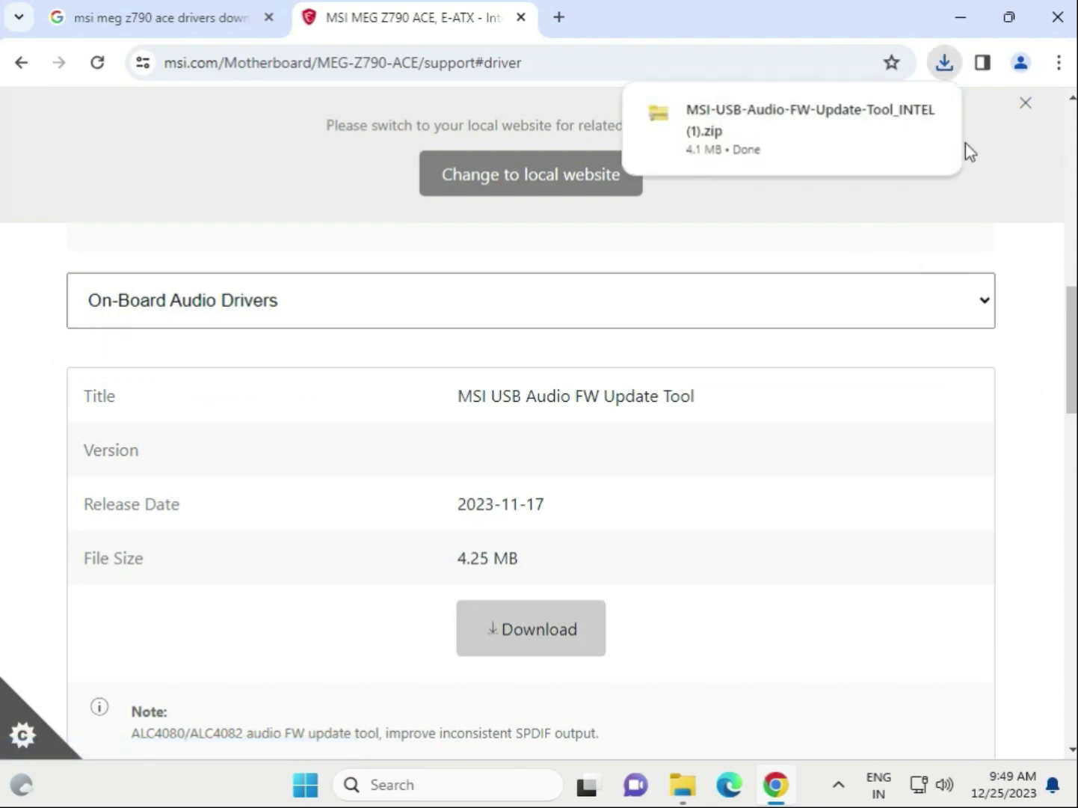
pyautogui.click(750, 136)
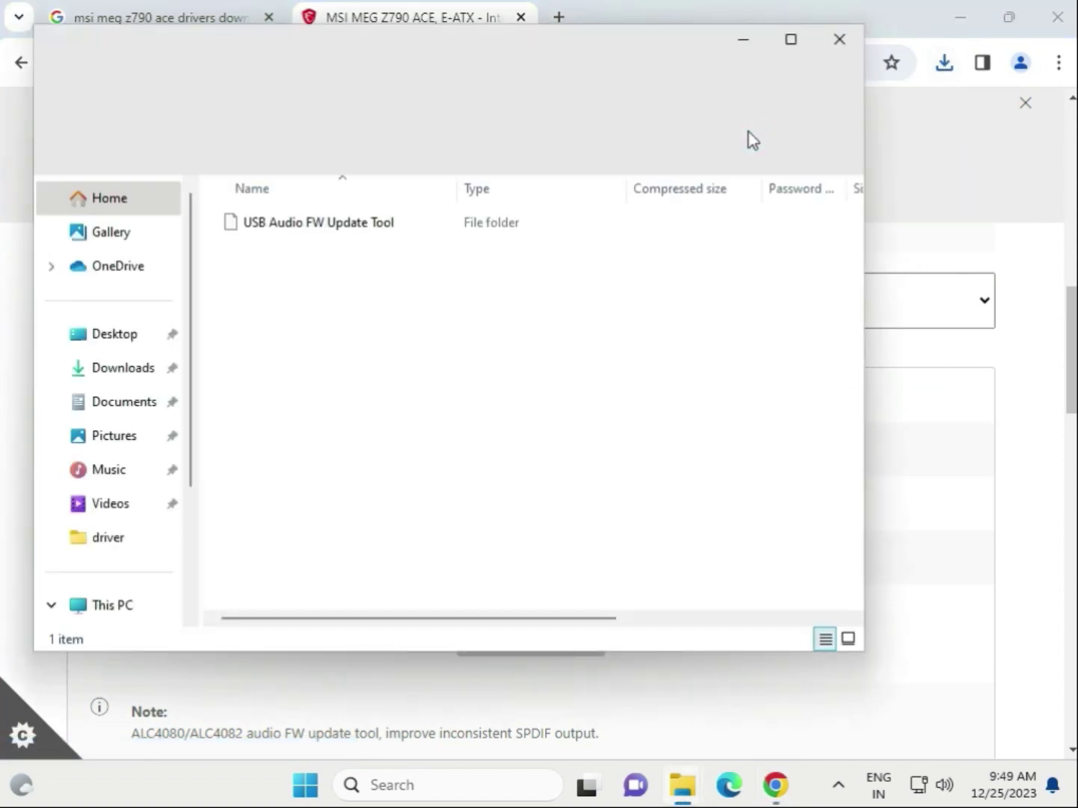
# Step: Run the USB Audio FW Update Tool from the zip, then close the tool and its folder
pyautogui.doubleClick(358, 226)
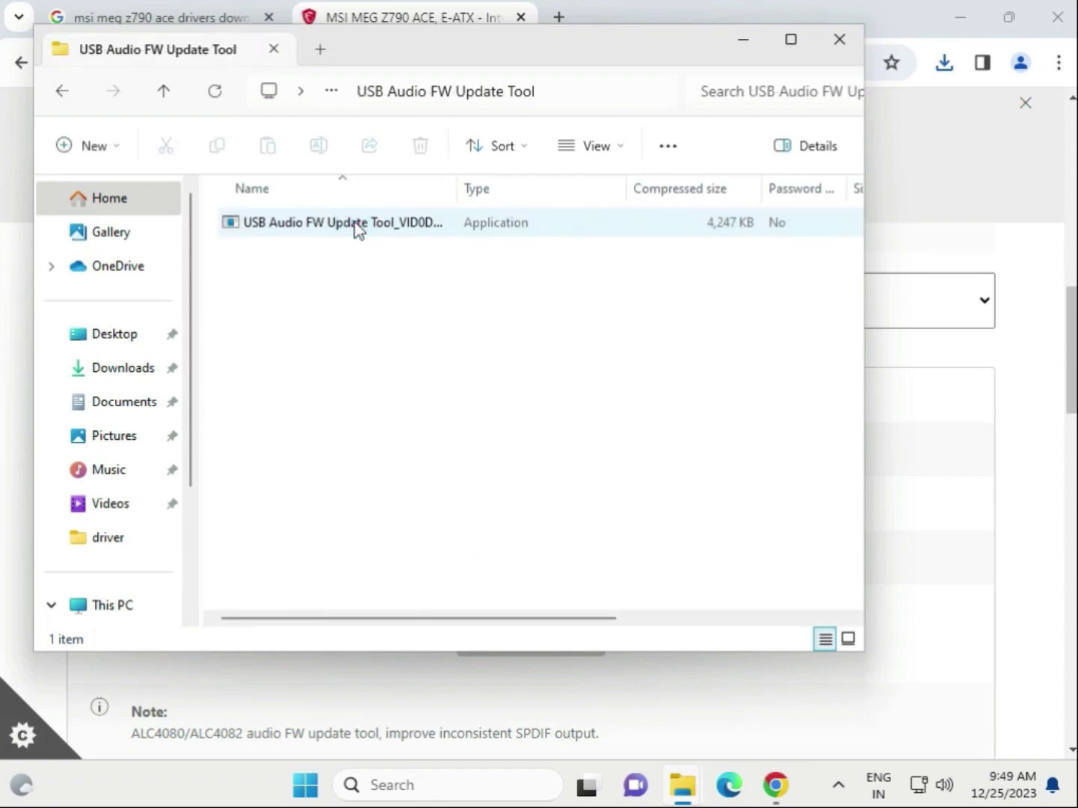
pyautogui.doubleClick(357, 225)
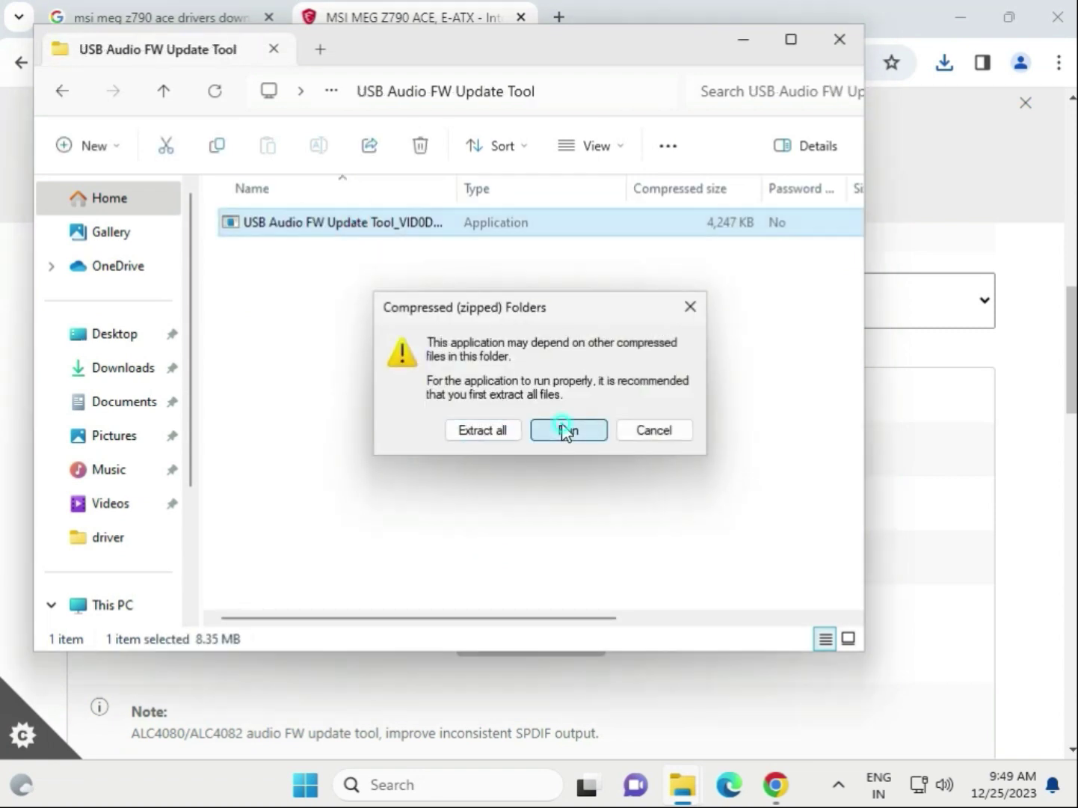
pyautogui.click(567, 430)
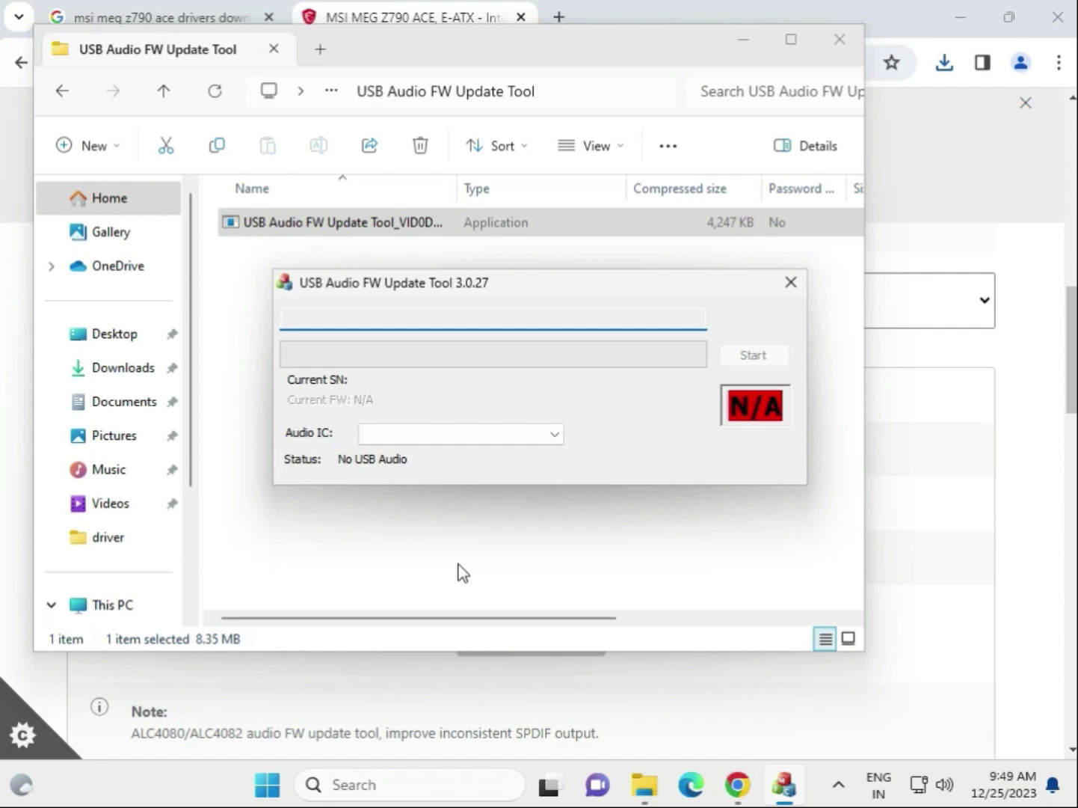
pyautogui.click(790, 283)
pyautogui.click(839, 40)
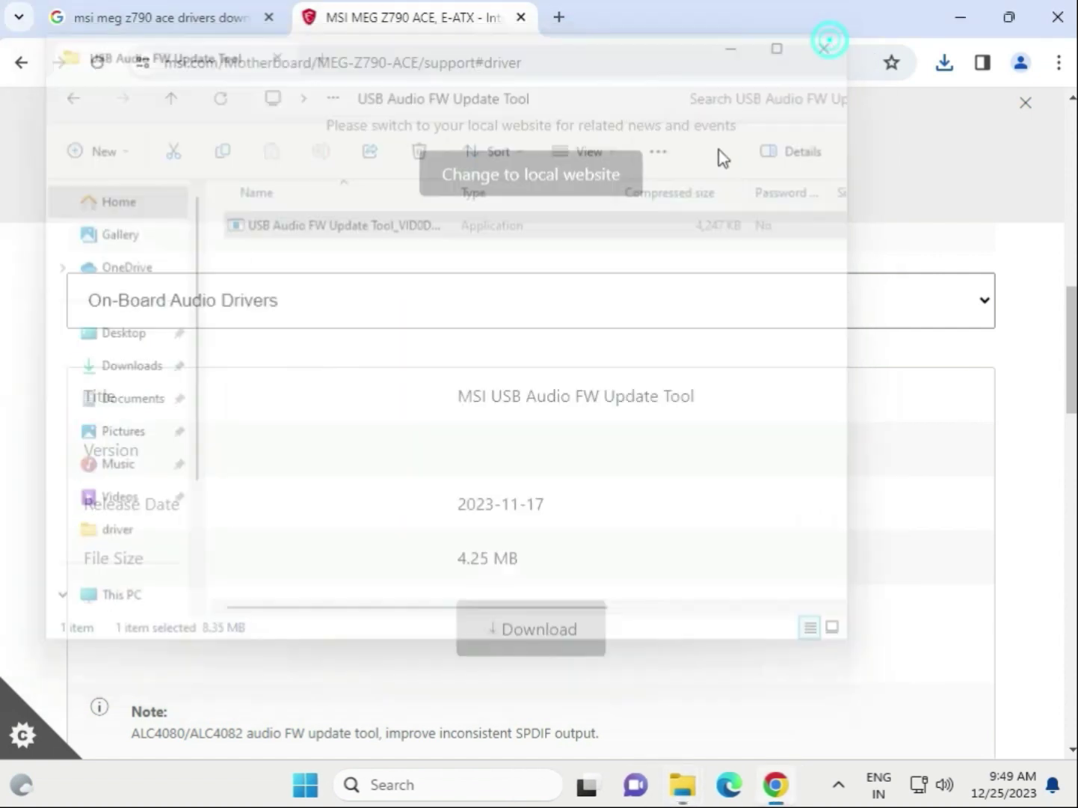
pyautogui.scroll(-3, 424, 490)
pyautogui.scroll(-2, 424, 490)
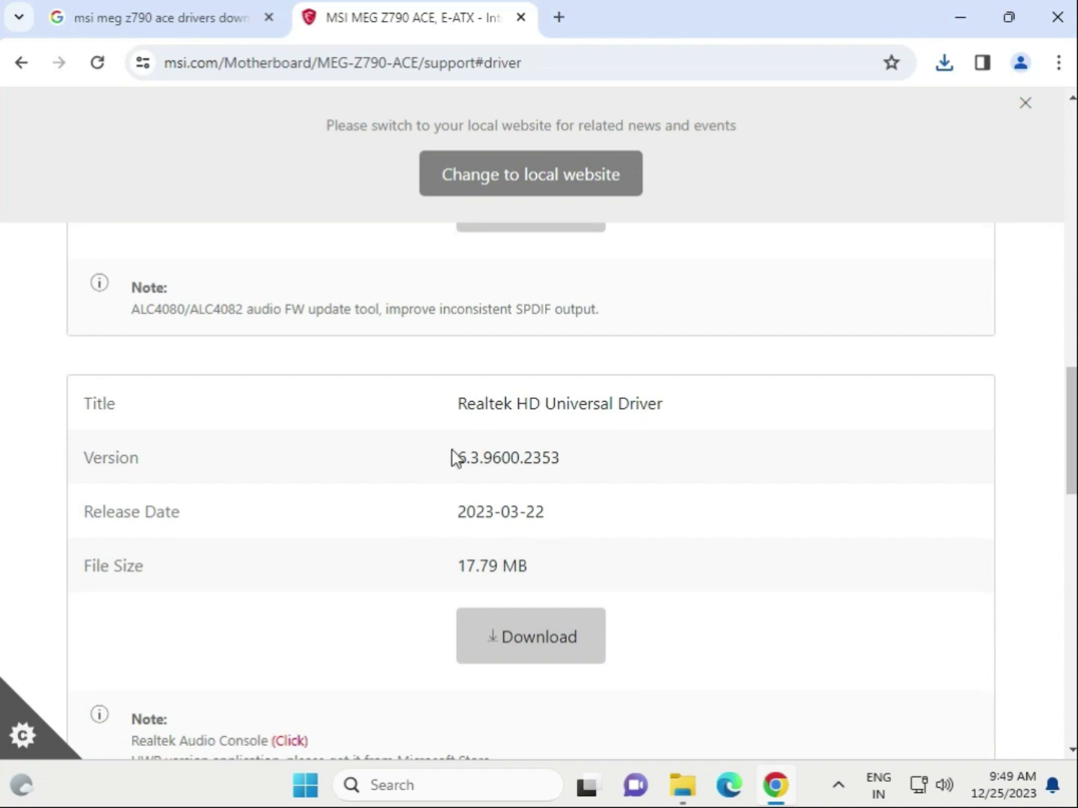
pyautogui.scroll(3, 464, 487)
pyautogui.scroll(3, 464, 486)
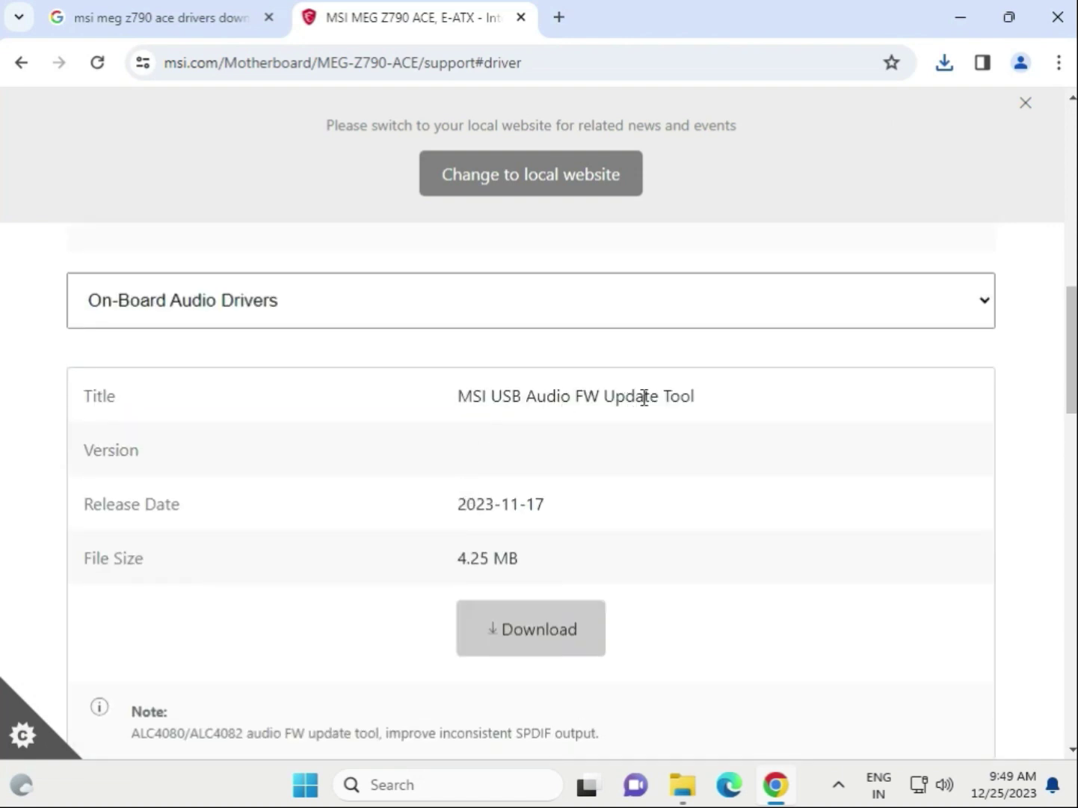
# Step: Download the Realtek HD Universal Driver zip, realtek_audio_USB_R (1).zip, from the on-board audio drivers list
pyautogui.click(672, 396)
pyautogui.doubleClick(671, 396)
pyautogui.scroll(-4, 657, 472)
pyautogui.scroll(-1, 645, 490)
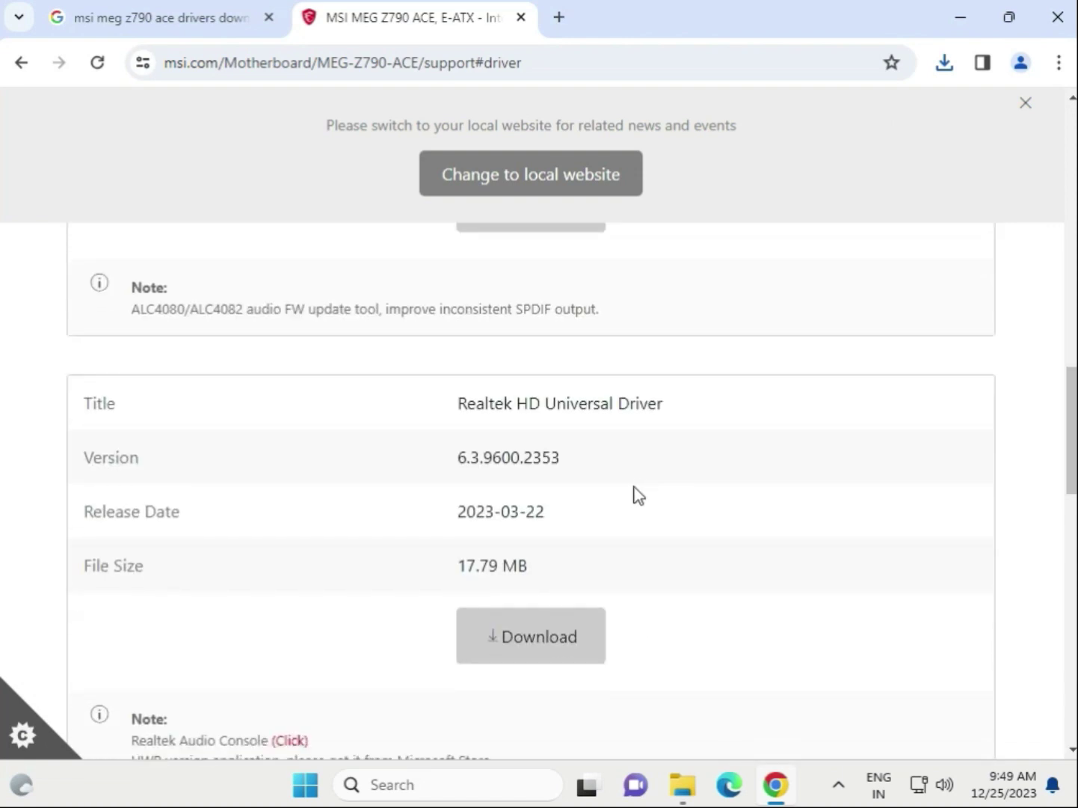
pyautogui.scroll(-4, 638, 504)
pyautogui.scroll(2, 638, 504)
pyautogui.scroll(4, 638, 505)
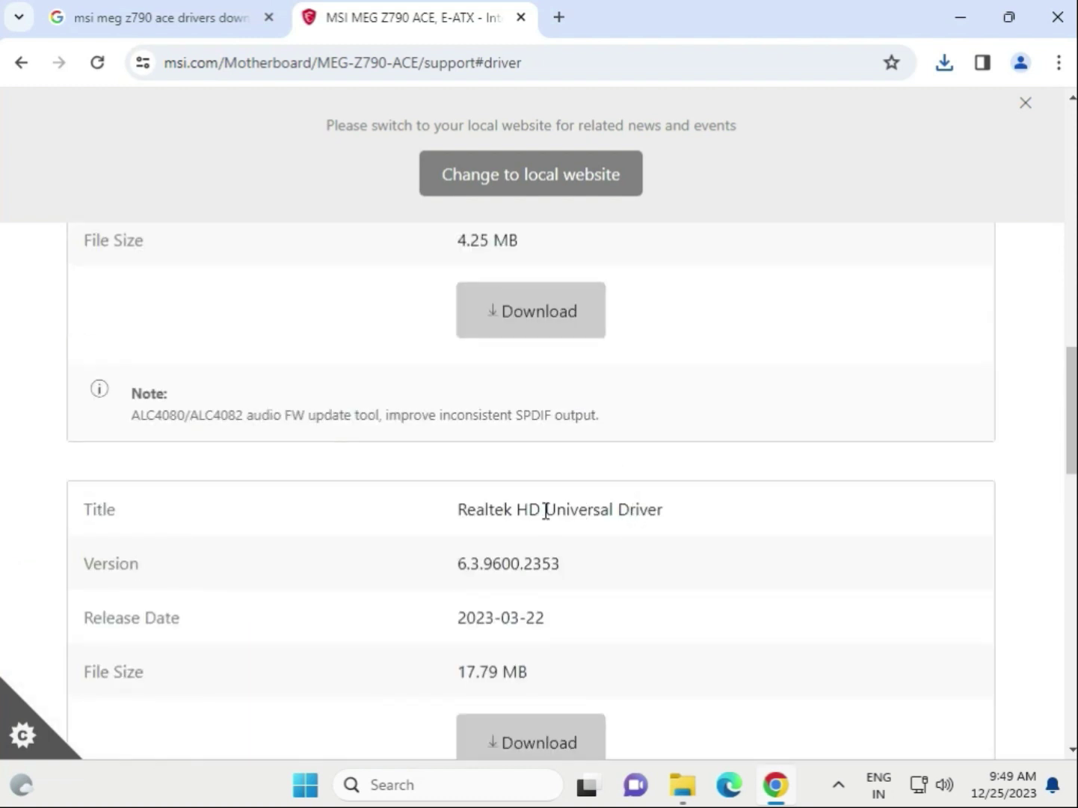
pyautogui.moveTo(546, 510); pyautogui.dragTo(648, 509)
pyautogui.click(522, 742)
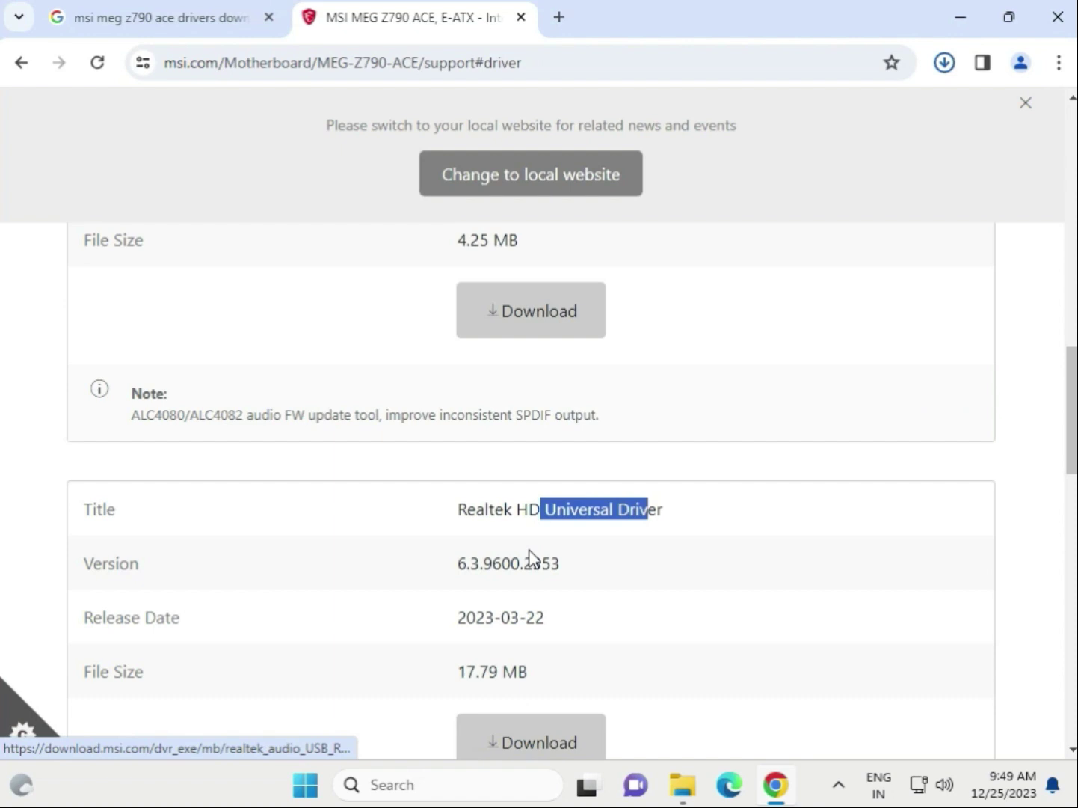
pyautogui.scroll(3, 531, 556)
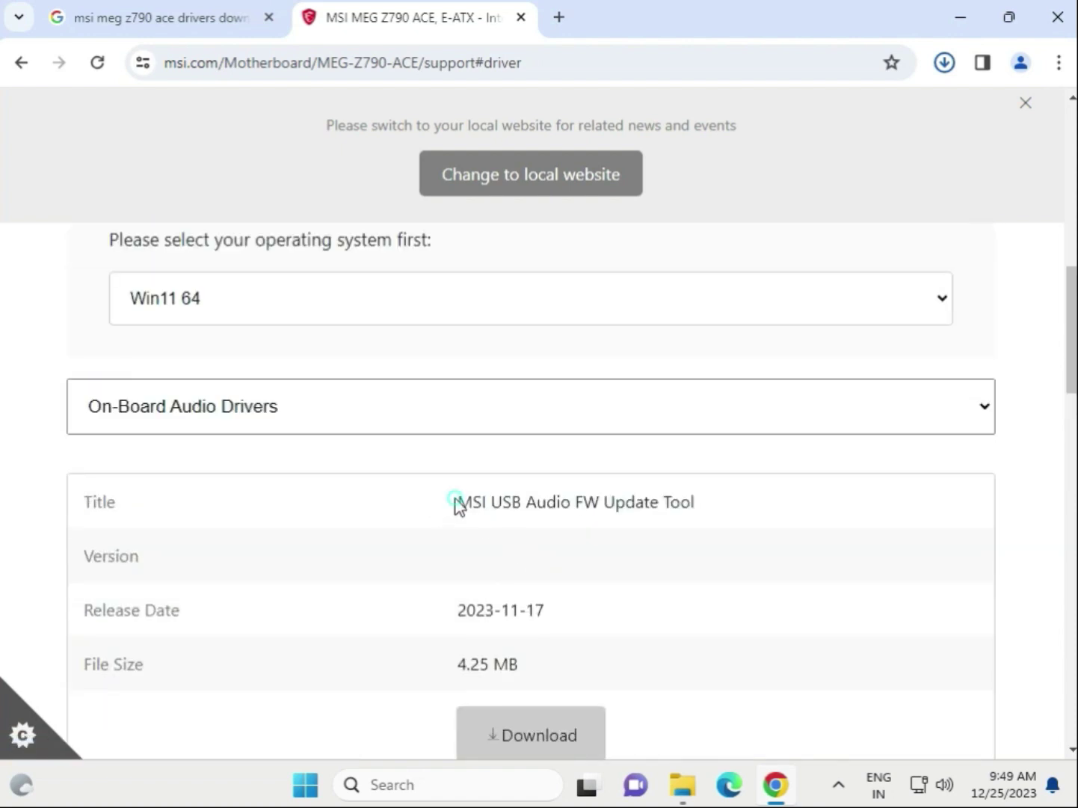
pyautogui.moveTo(456, 503); pyautogui.dragTo(672, 506)
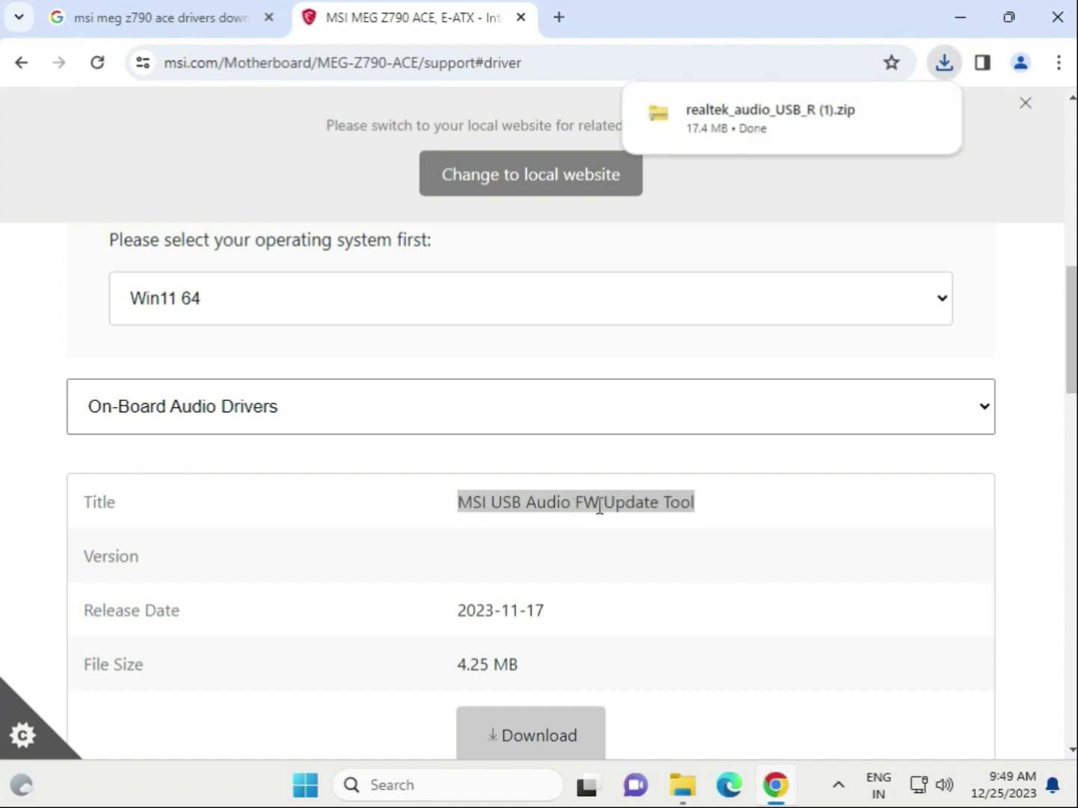
# Step: Run setup.exe from the zip's Realtek Audio Driver folder and approve the UAC prompt
pyautogui.click(741, 118)
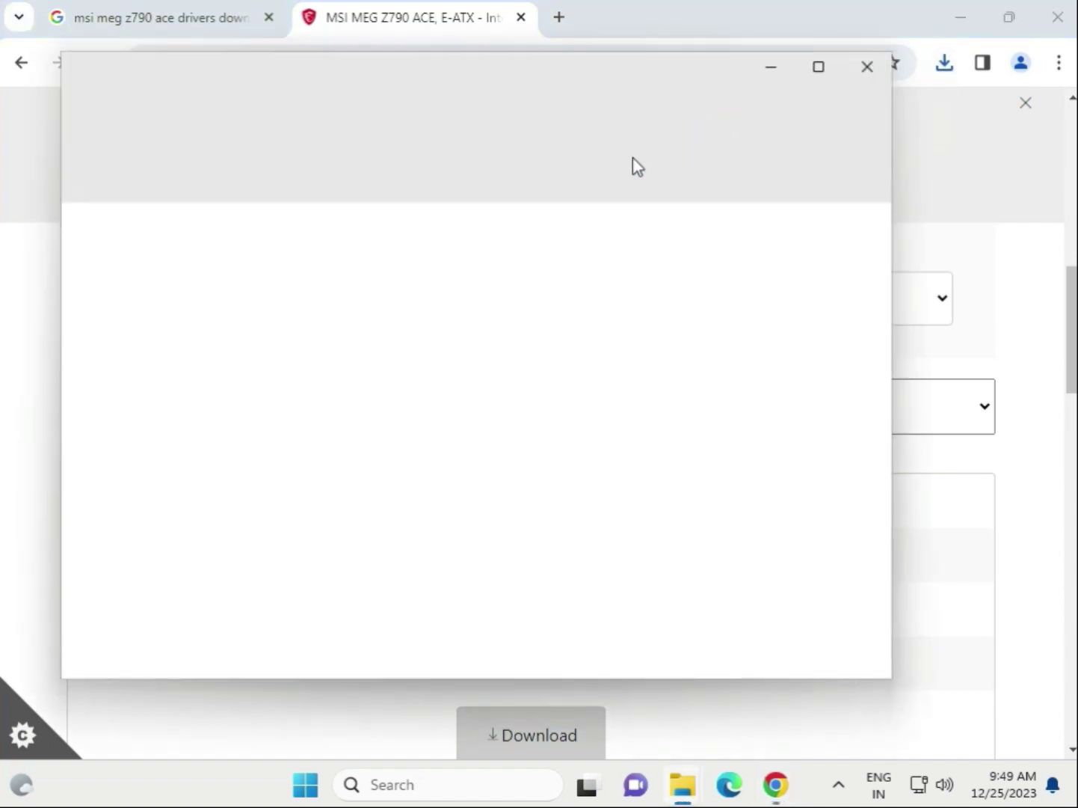
pyautogui.doubleClick(339, 251)
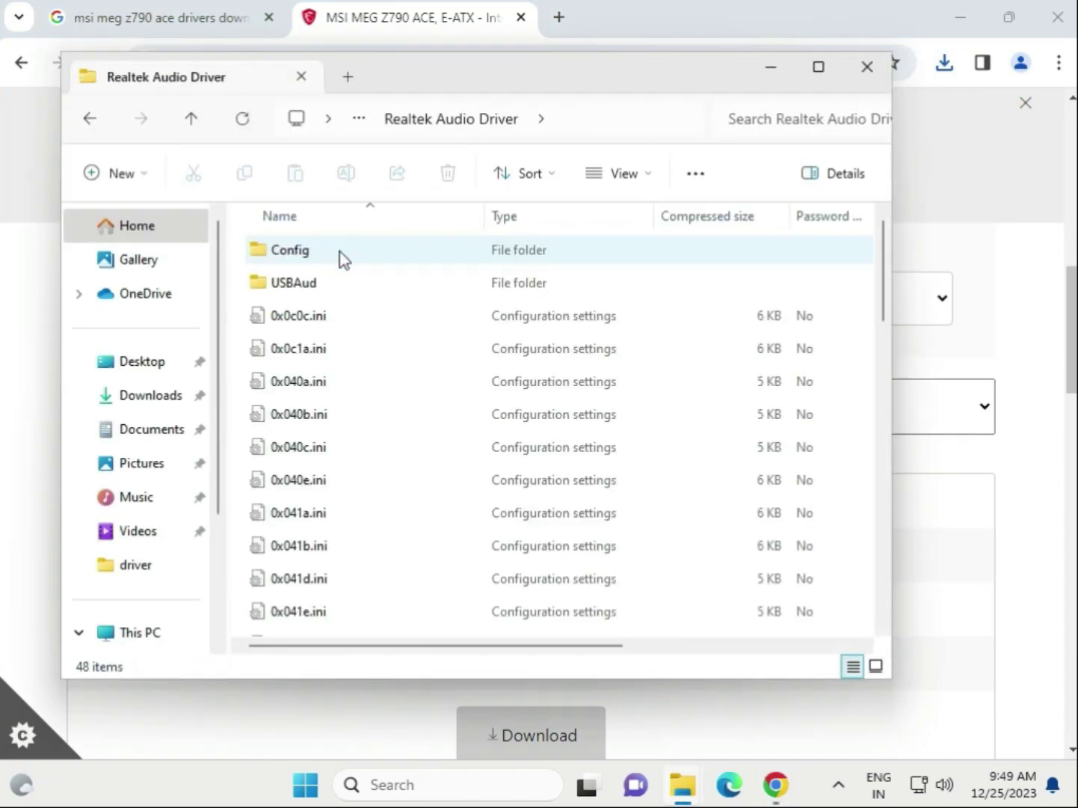
pyautogui.scroll(-3, 430, 466)
pyautogui.scroll(-5, 434, 471)
pyautogui.scroll(-3, 434, 471)
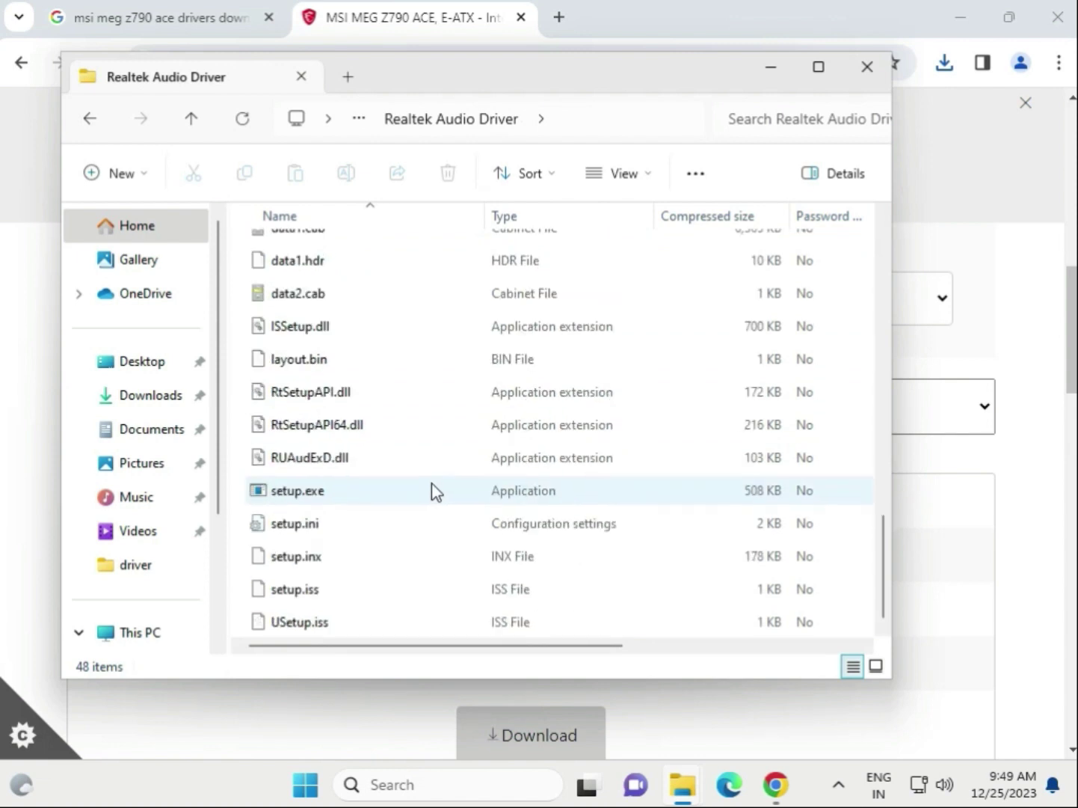
pyautogui.click(281, 497)
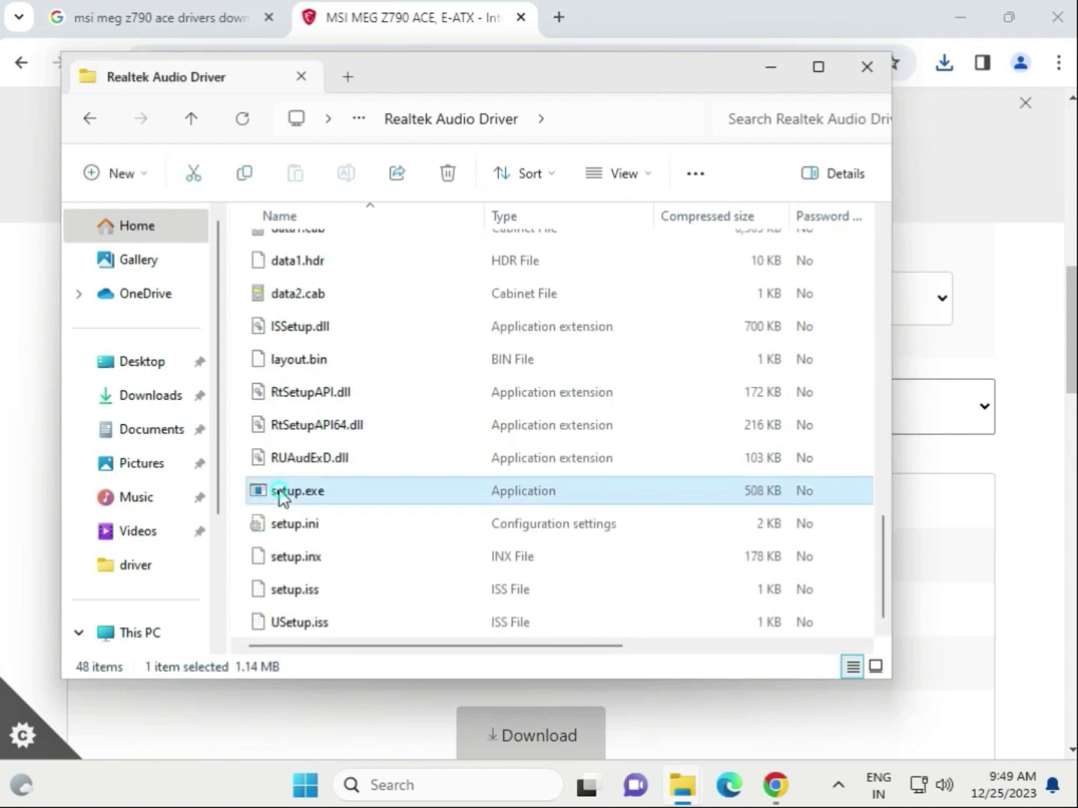
pyautogui.doubleClick(347, 491)
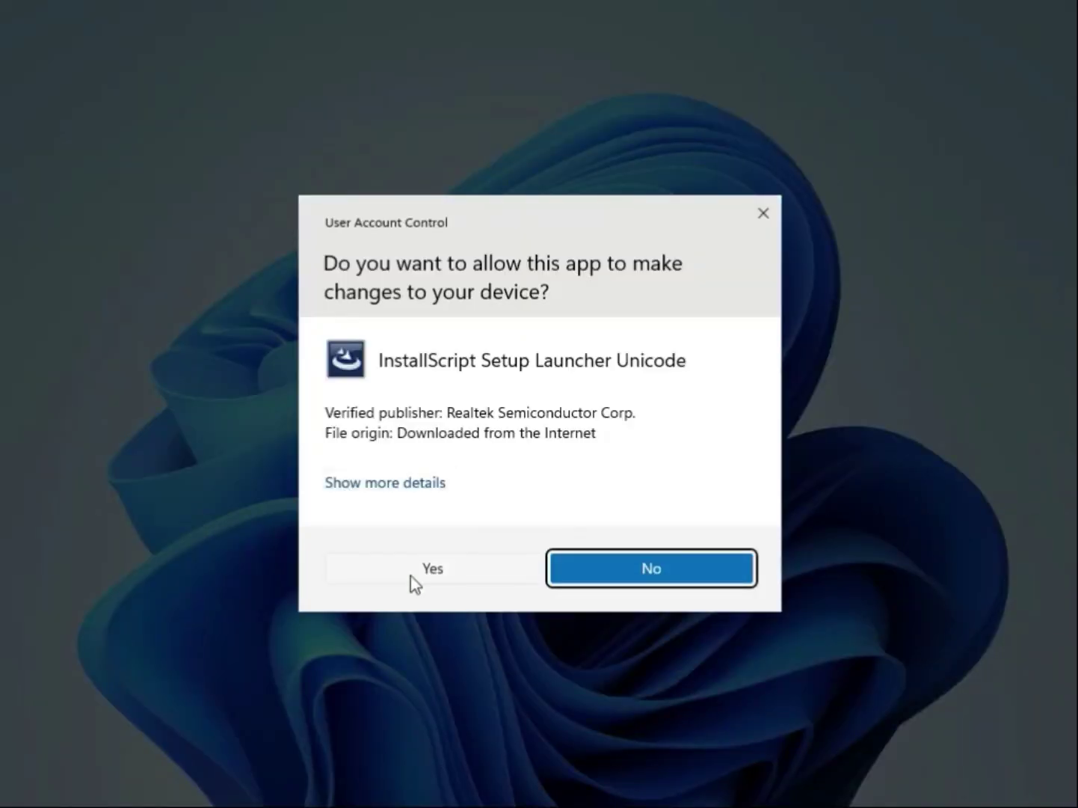
pyautogui.click(411, 576)
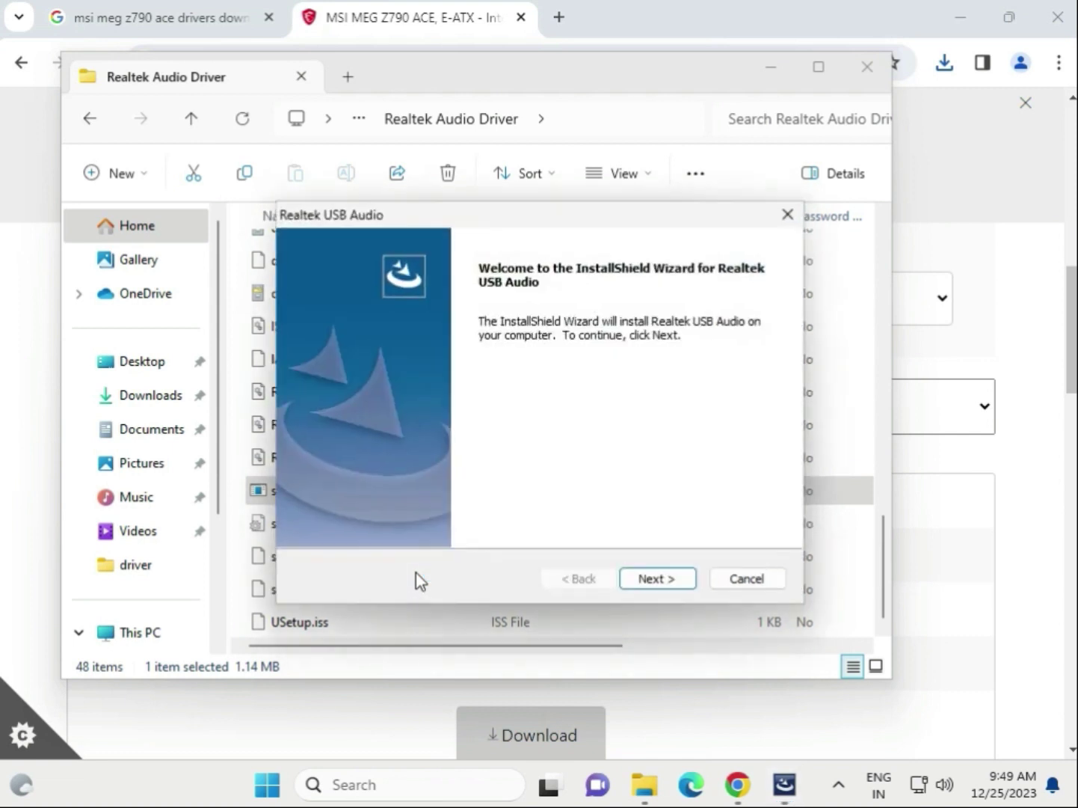
# Step: Complete the Realtek USB Audio wizard with 'No, I will restart my computer later' selected
pyautogui.click(657, 578)
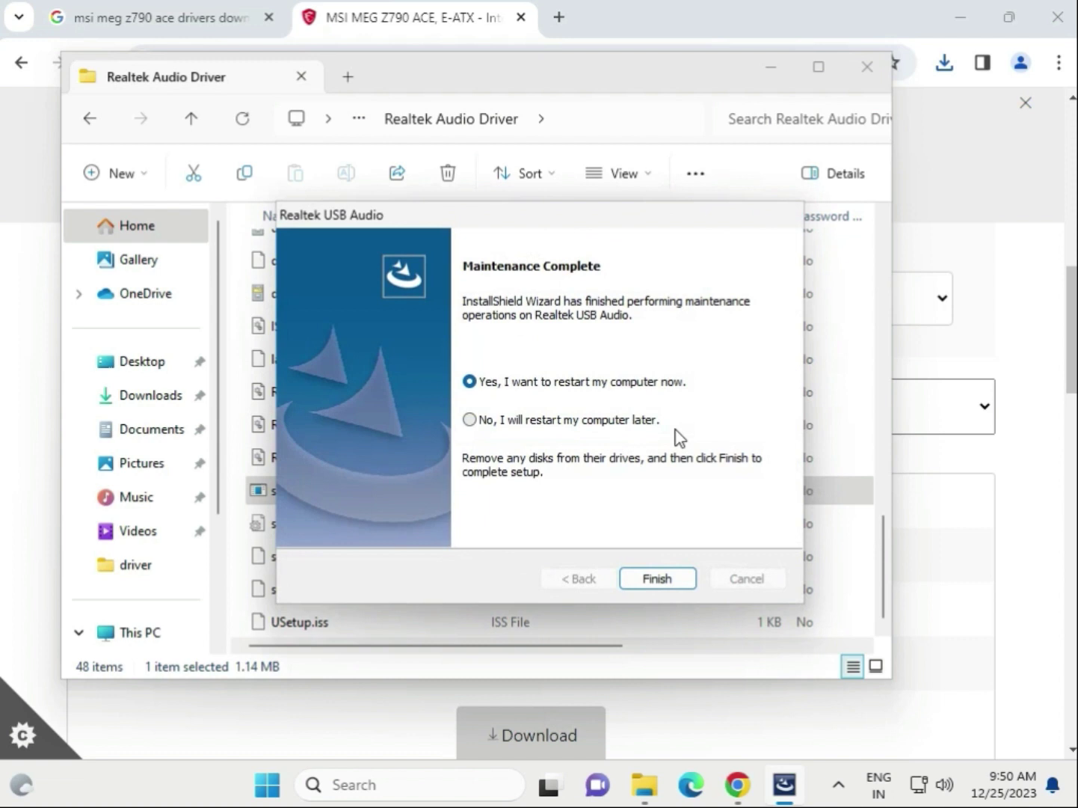
pyautogui.click(469, 419)
pyautogui.click(657, 577)
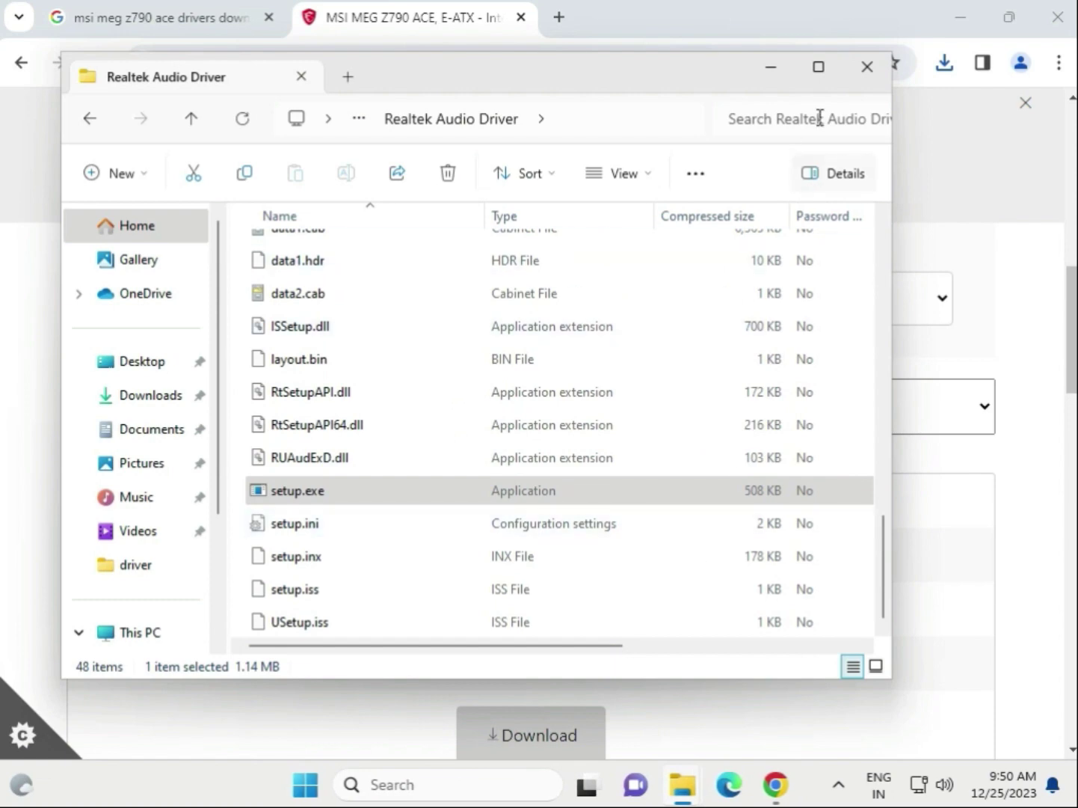
# Step: Close the Realtek folder, pick the LAN Drivers category, and download Intel WIFI Driver 22.230.0.8
pyautogui.click(867, 66)
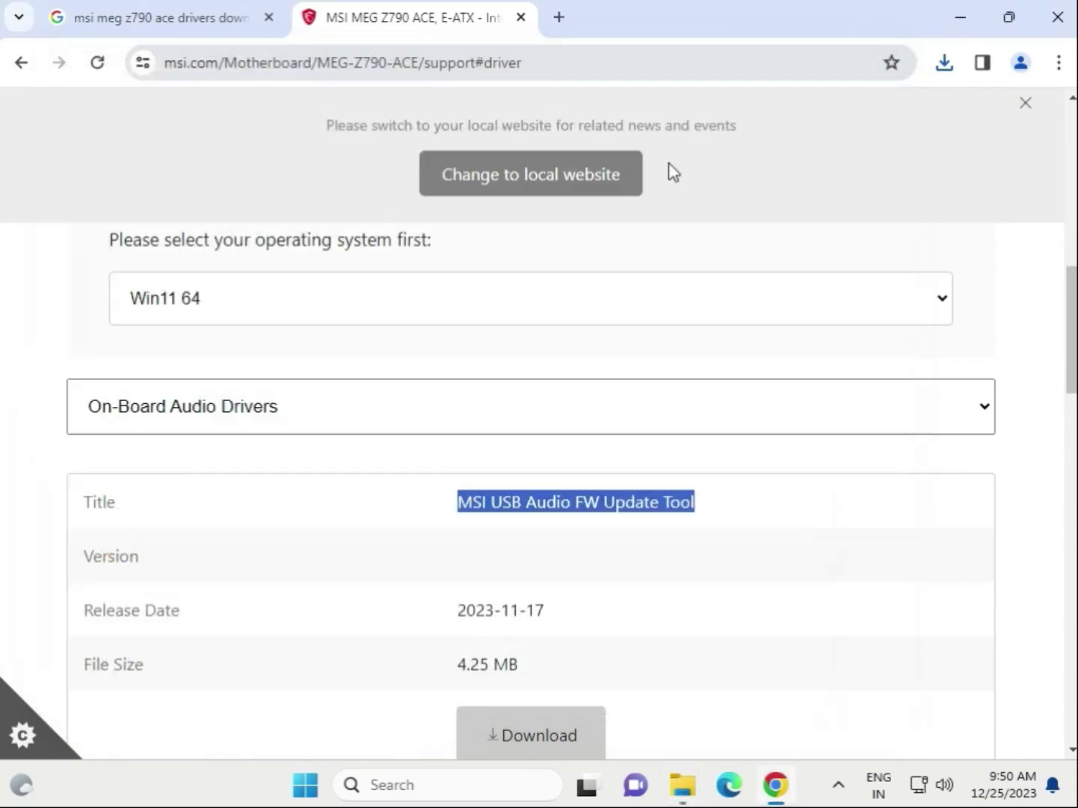
pyautogui.click(315, 409)
pyautogui.click(210, 515)
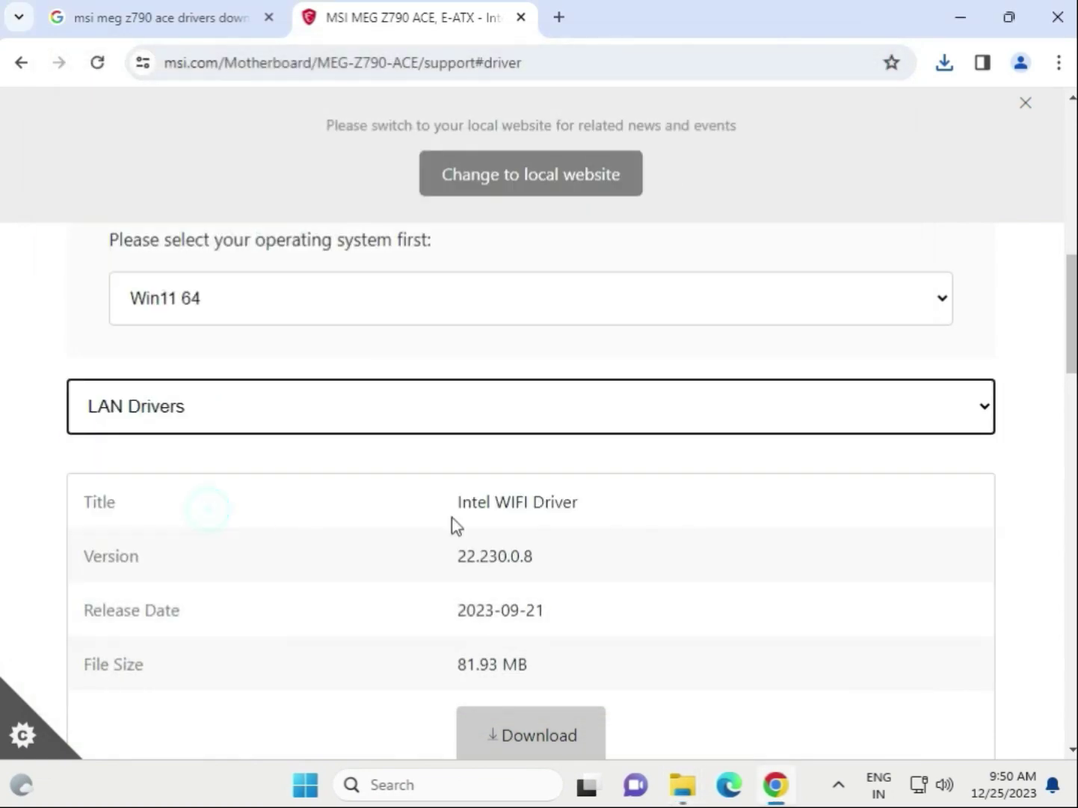
pyautogui.scroll(-3, 719, 606)
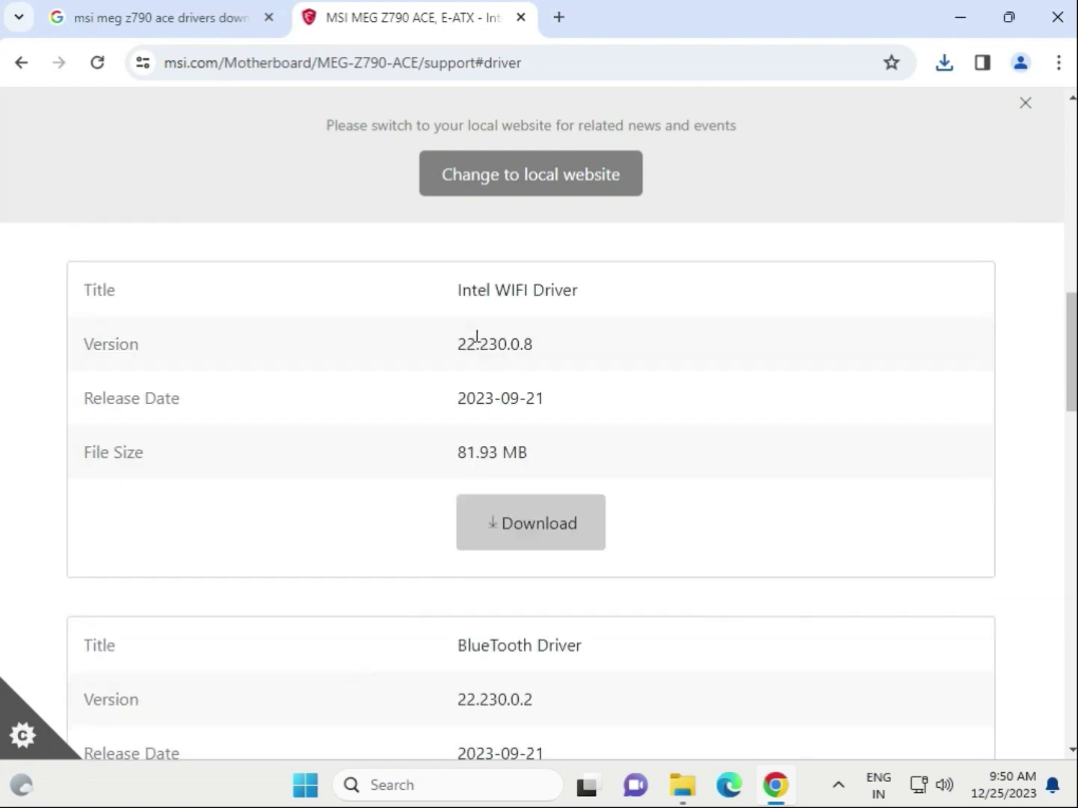
pyautogui.moveTo(457, 290); pyautogui.dragTo(578, 290)
pyautogui.scroll(-1, 643, 488)
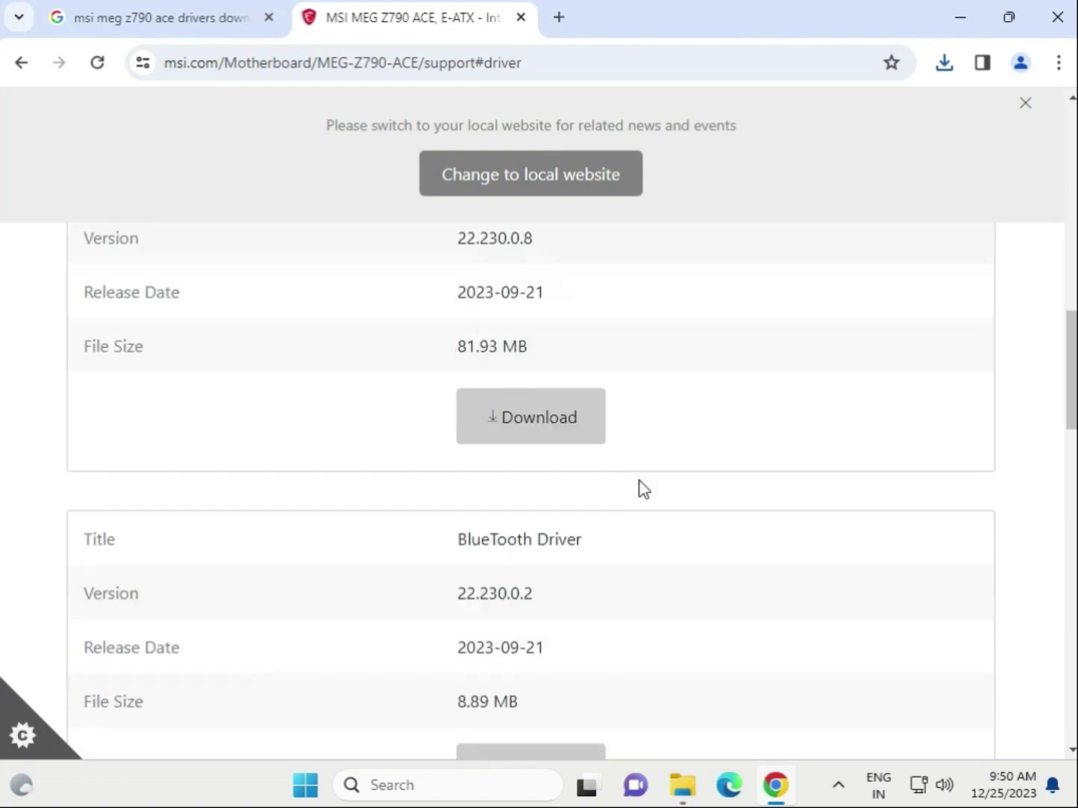
pyautogui.scroll(-1, 643, 488)
pyautogui.moveTo(458, 432); pyautogui.dragTo(582, 433)
pyautogui.scroll(-1, 621, 432)
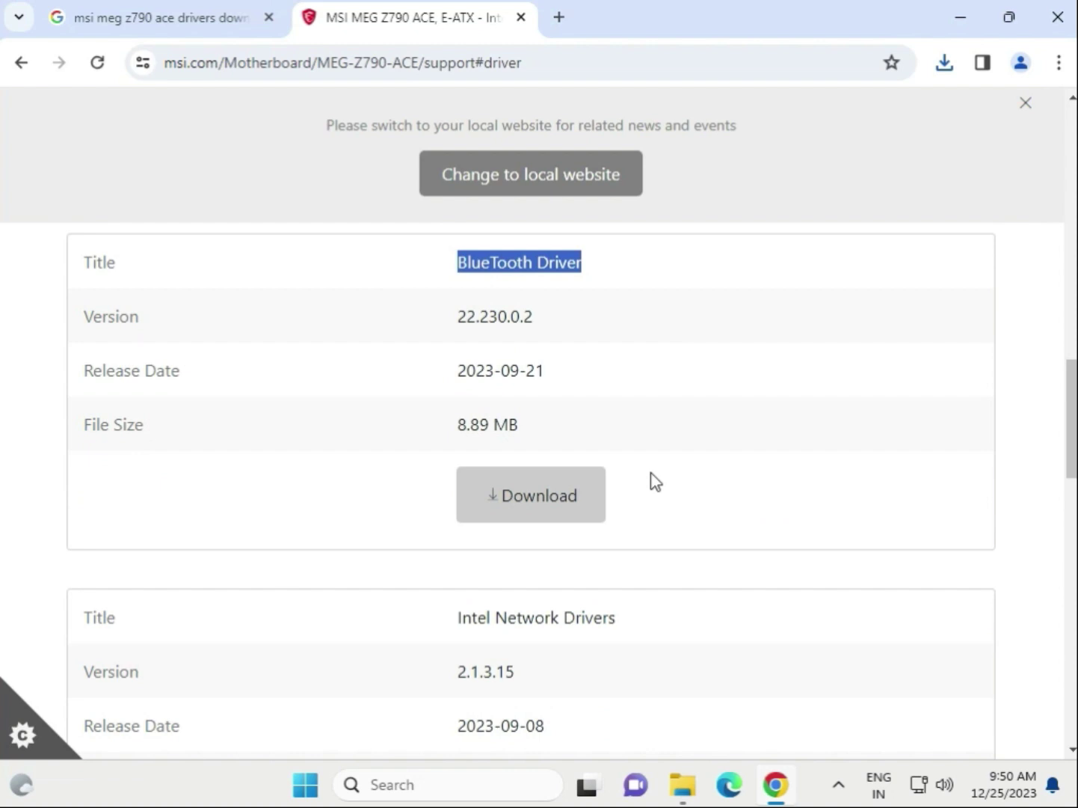
pyautogui.scroll(-2, 657, 482)
pyautogui.moveTo(456, 468); pyautogui.dragTo(619, 469)
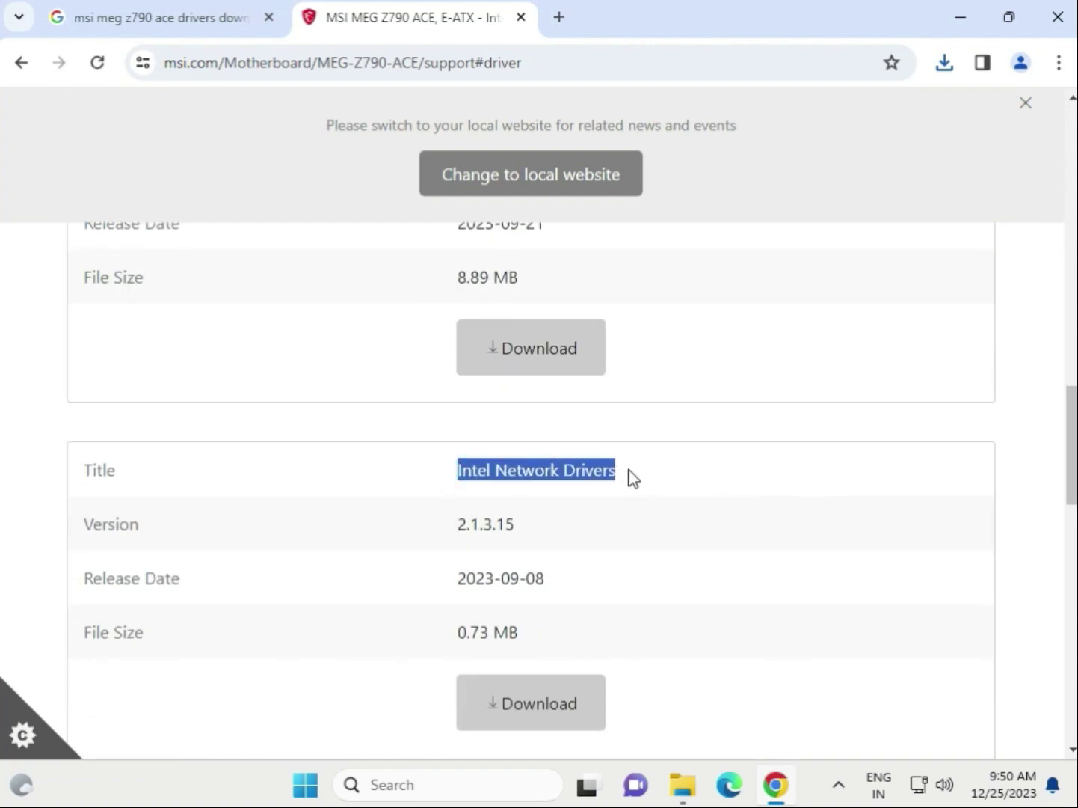
pyautogui.scroll(-2, 658, 514)
pyautogui.scroll(-2, 660, 523)
pyautogui.scroll(4, 660, 523)
pyautogui.scroll(3, 657, 521)
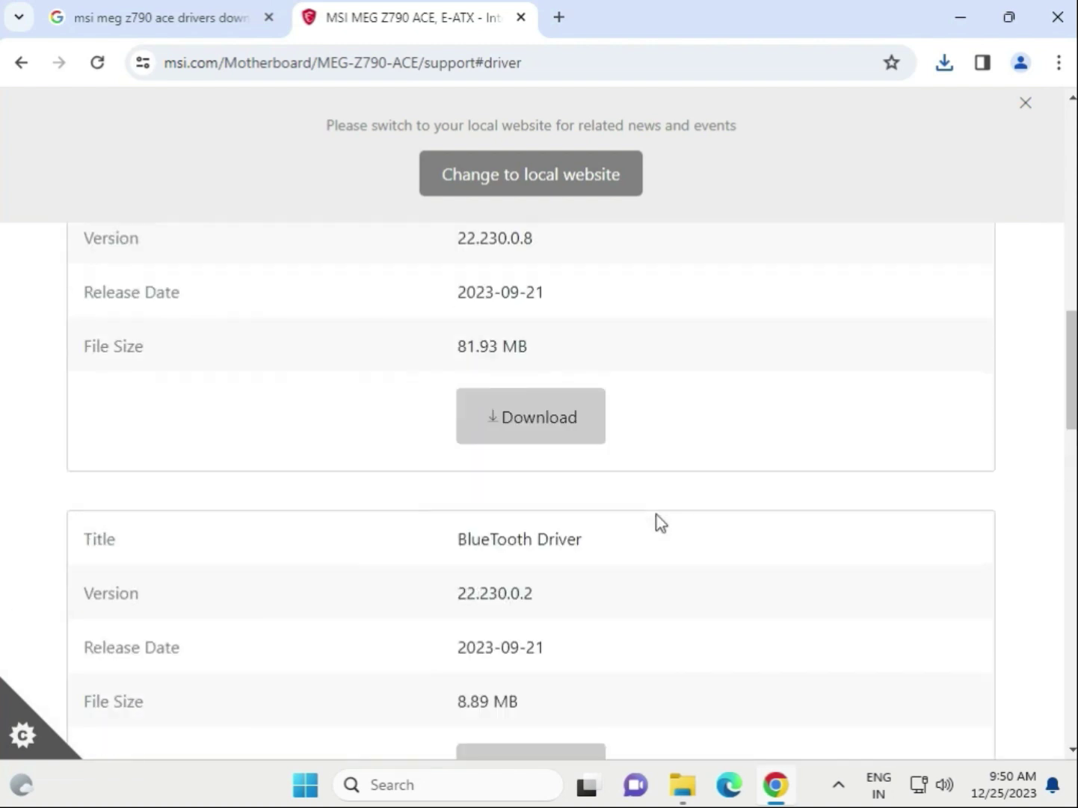
pyautogui.scroll(3, 657, 521)
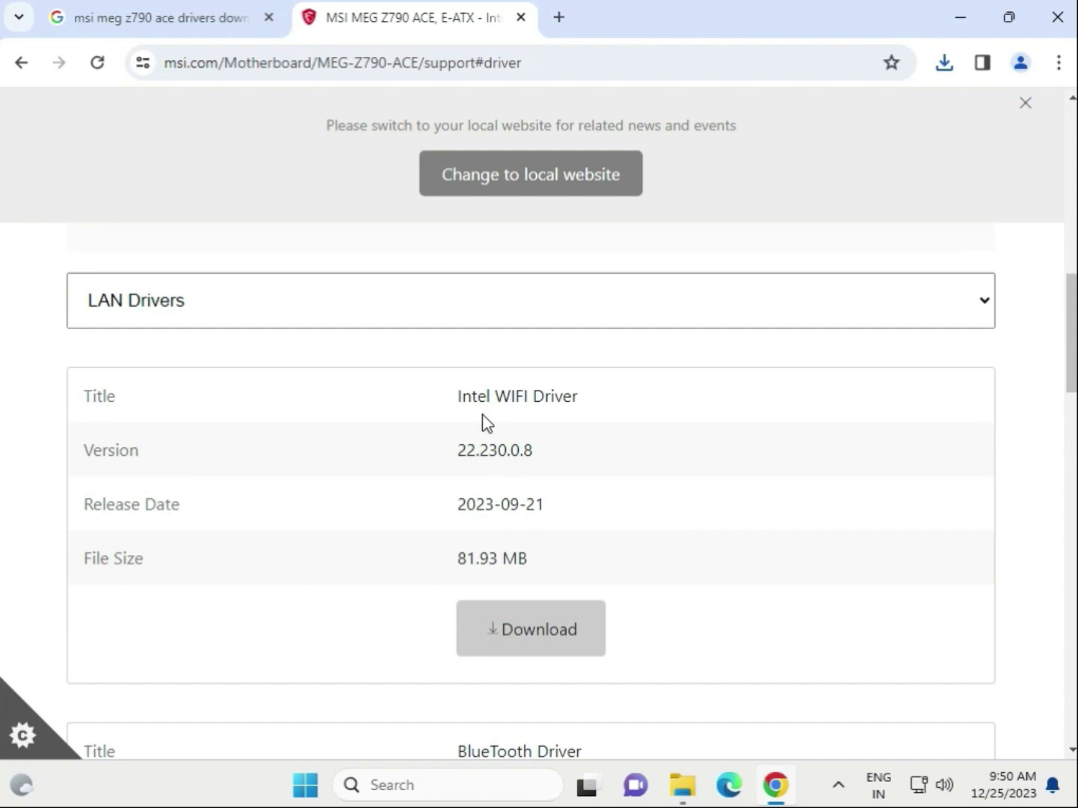
pyautogui.click(544, 630)
# Step: Open the downloaded Intel WIFI Driver zip and browse to its UWD\Win64\Installer folder
pyautogui.click(944, 62)
pyautogui.click(729, 161)
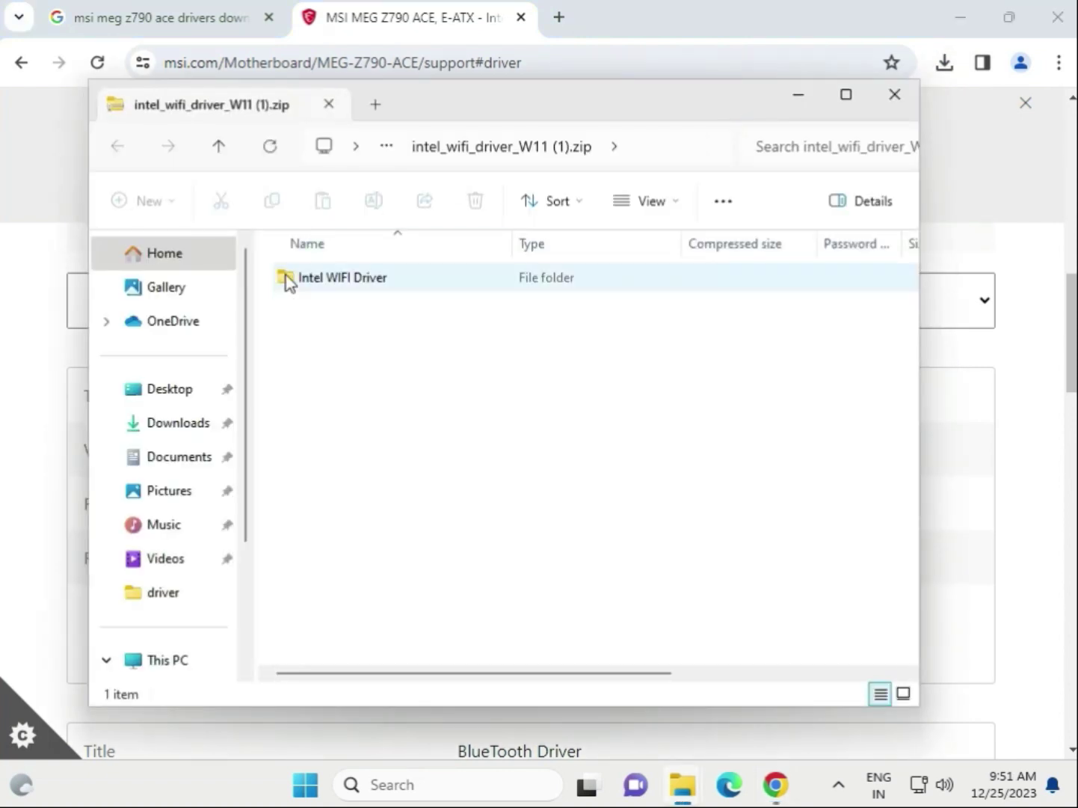
pyautogui.doubleClick(289, 280)
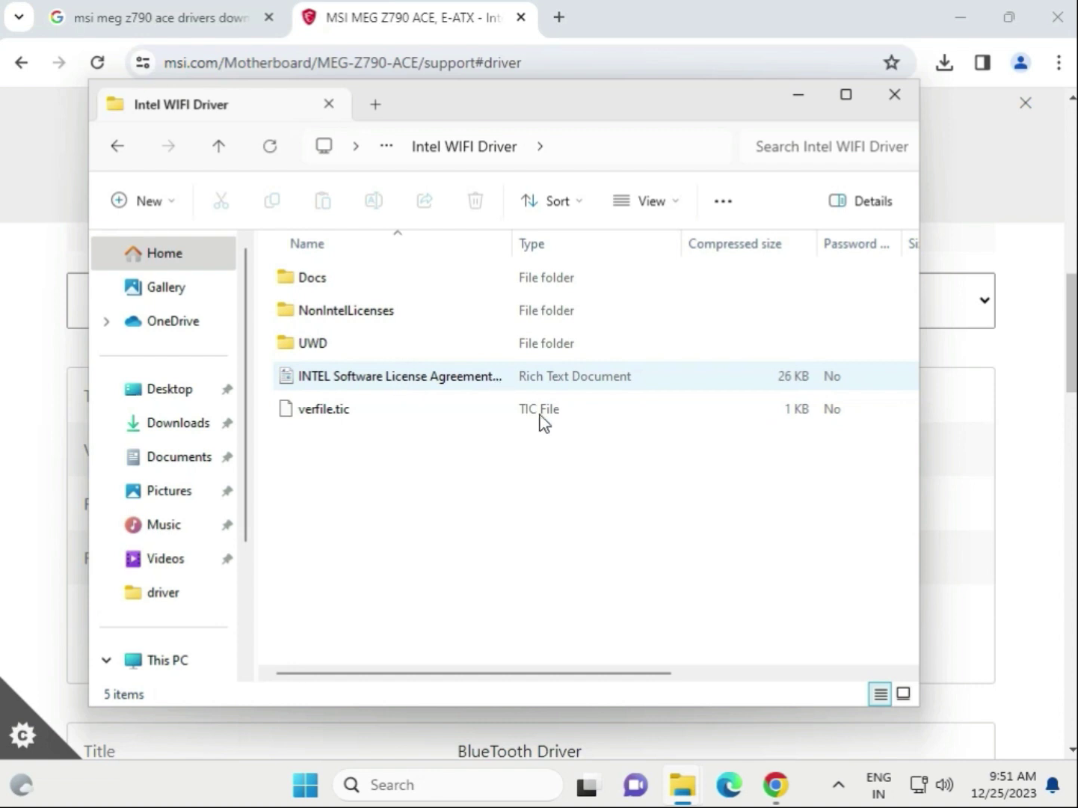
pyautogui.press('u')
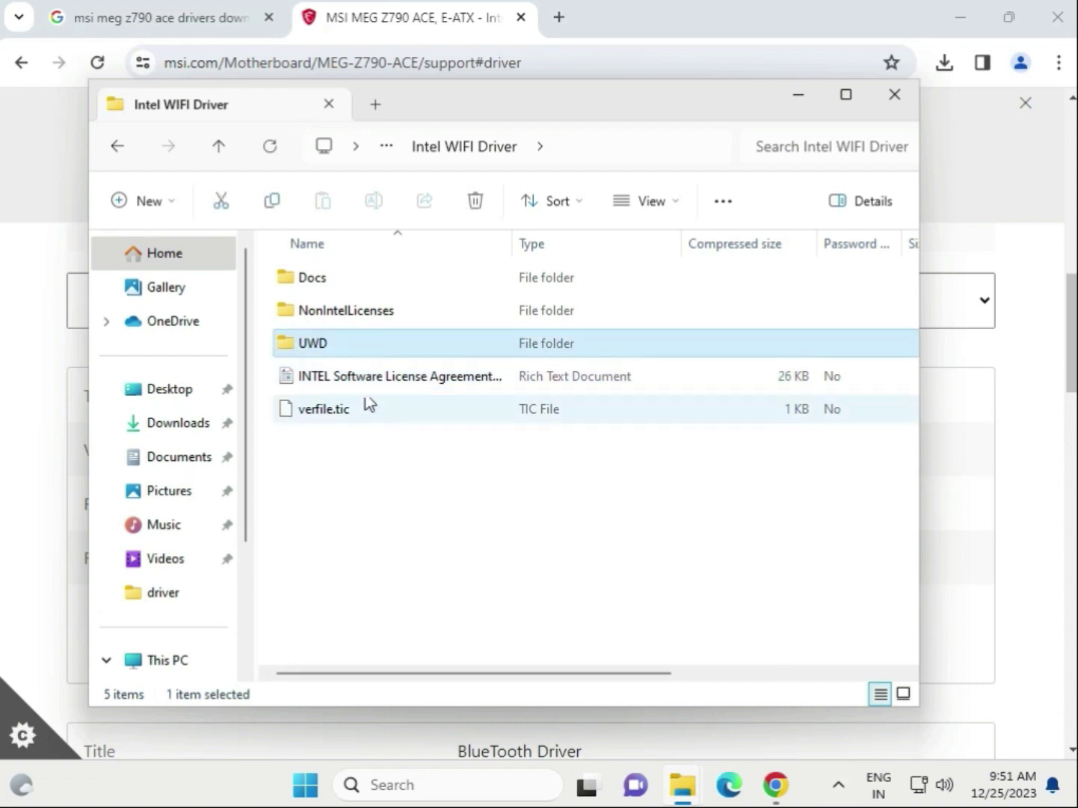
pyautogui.doubleClick(347, 345)
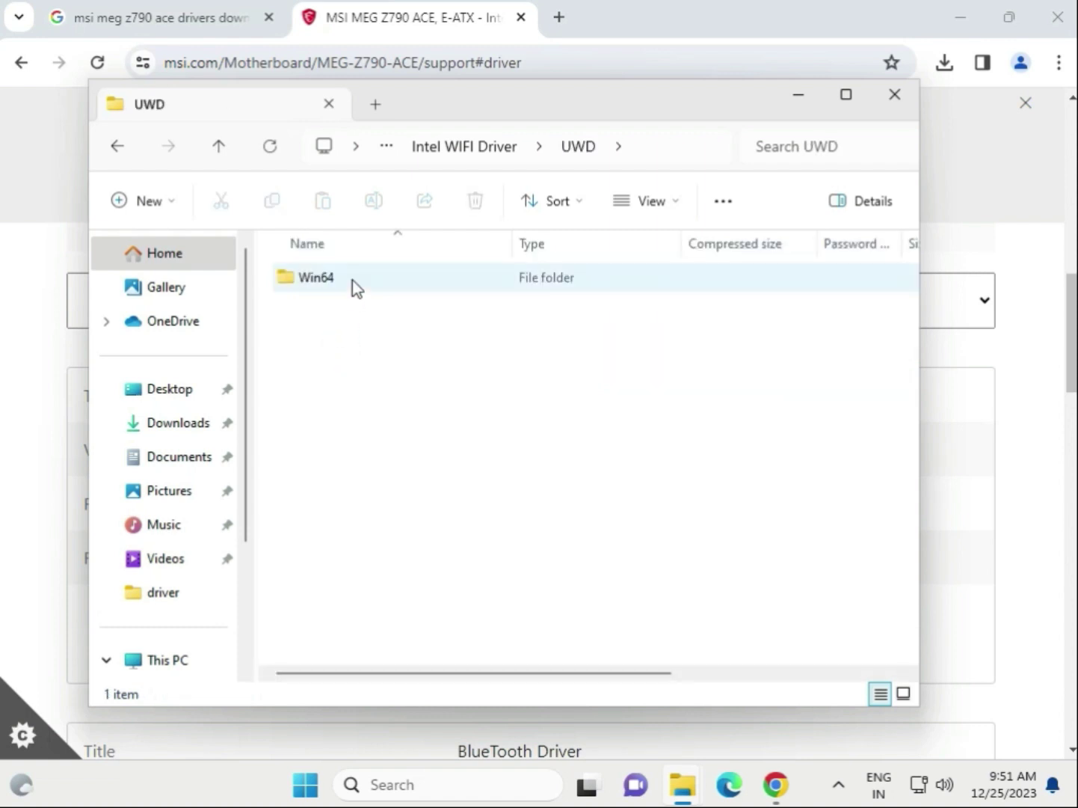
pyautogui.doubleClick(352, 280)
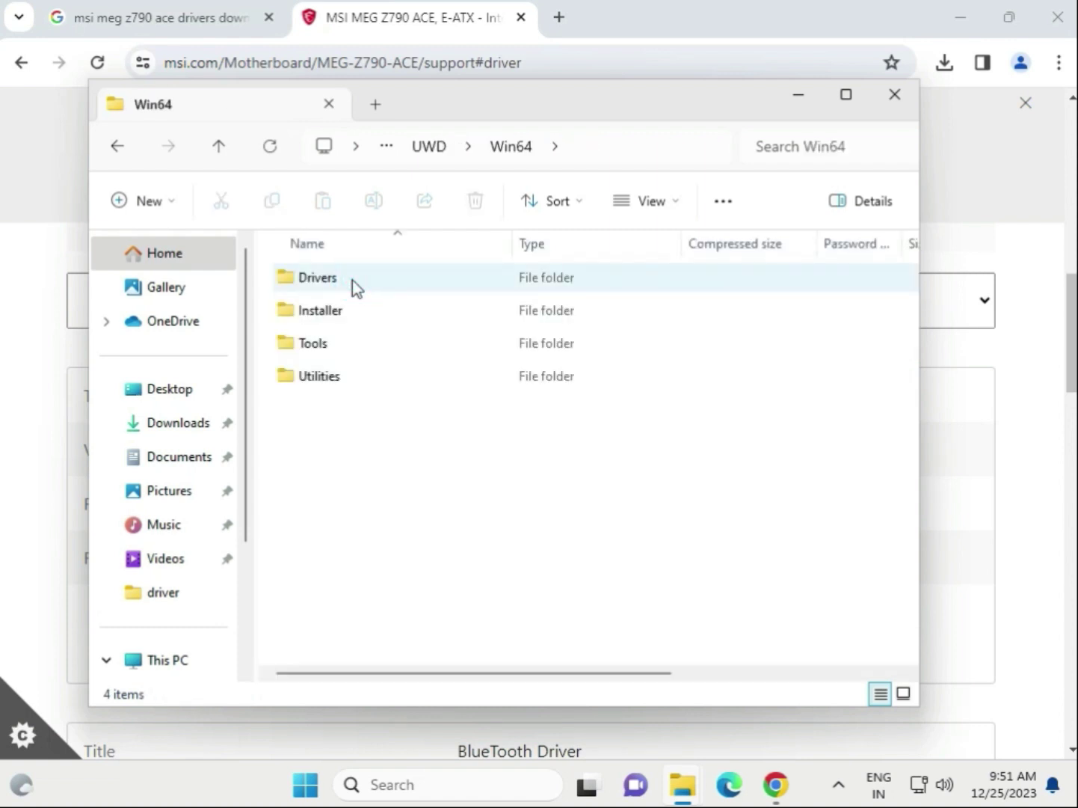
pyautogui.doubleClick(359, 311)
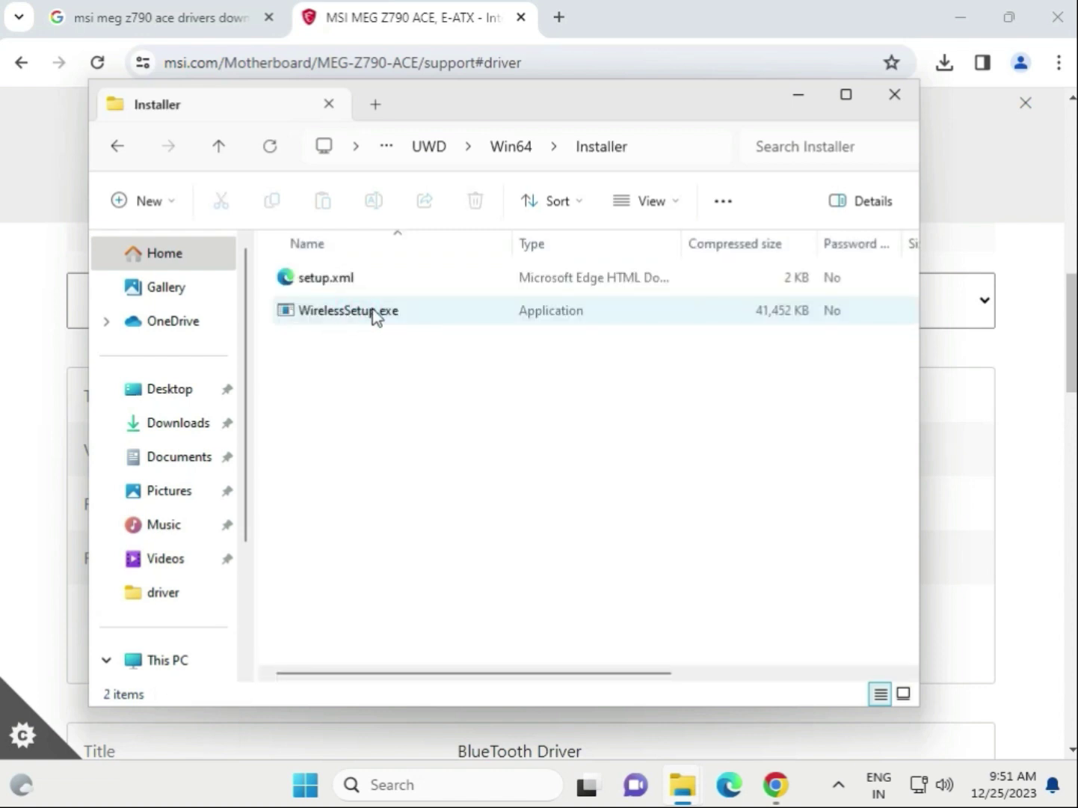
# Step: Run WirelessSetup.exe without extracting and dismiss the setup error
pyautogui.doubleClick(389, 316)
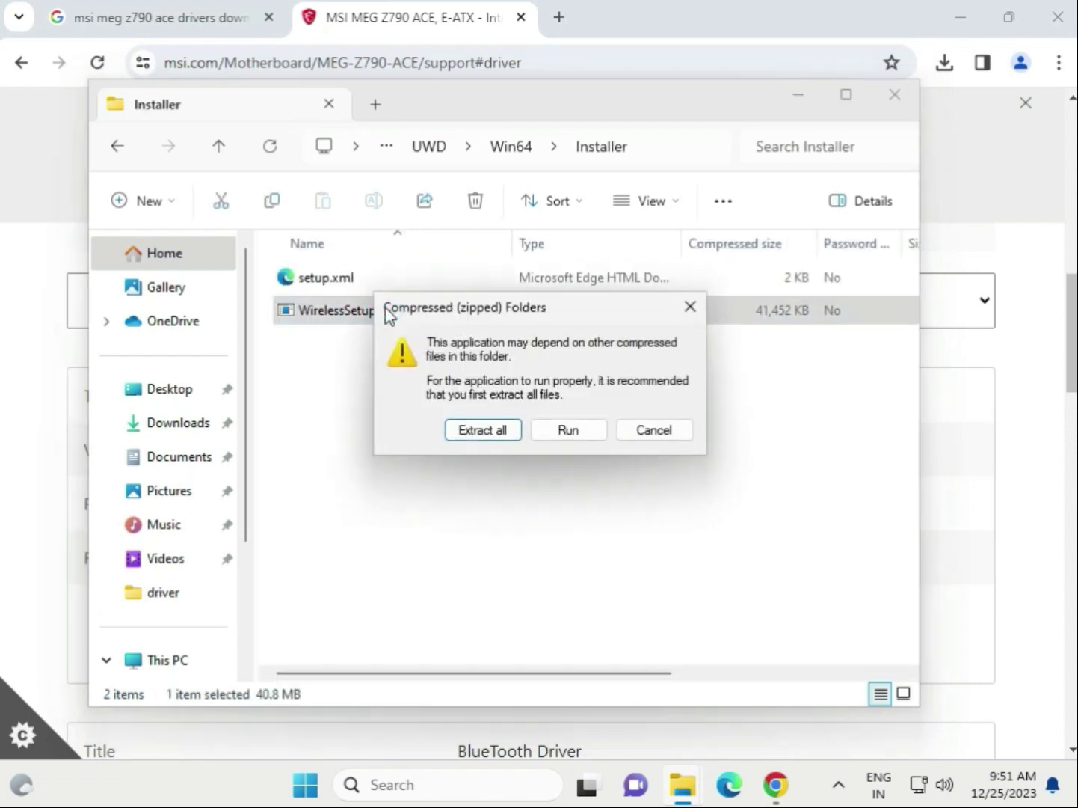
pyautogui.click(566, 430)
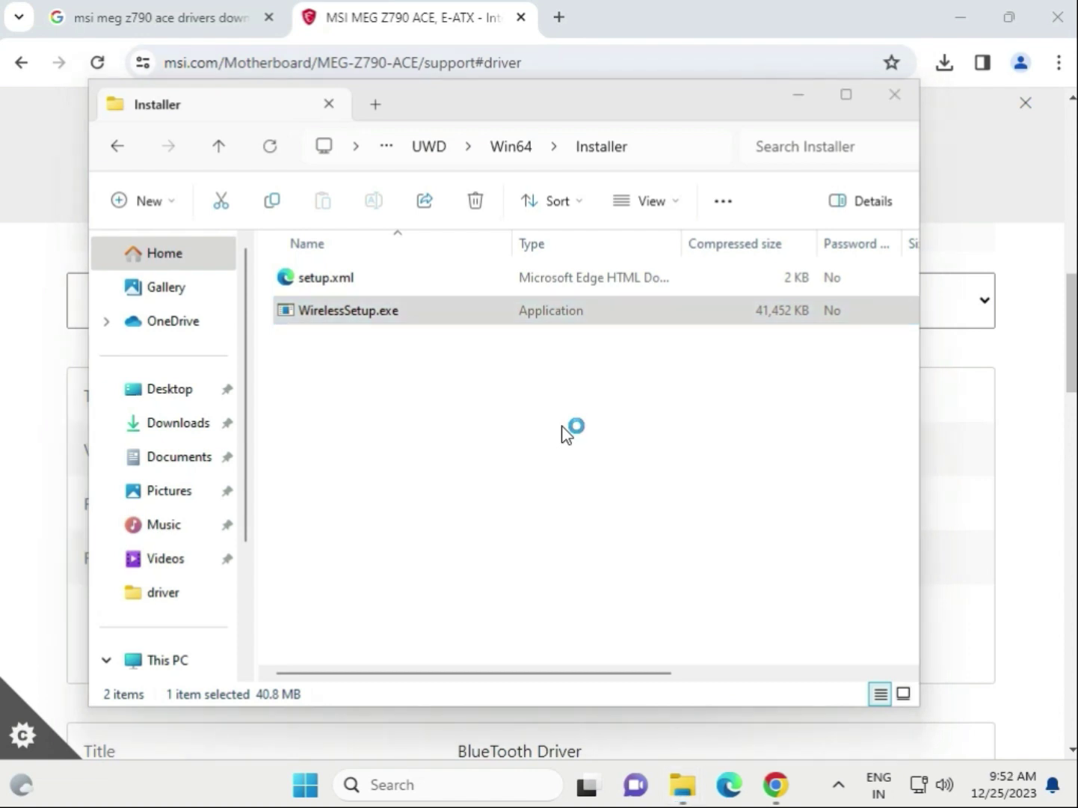
pyautogui.click(701, 398)
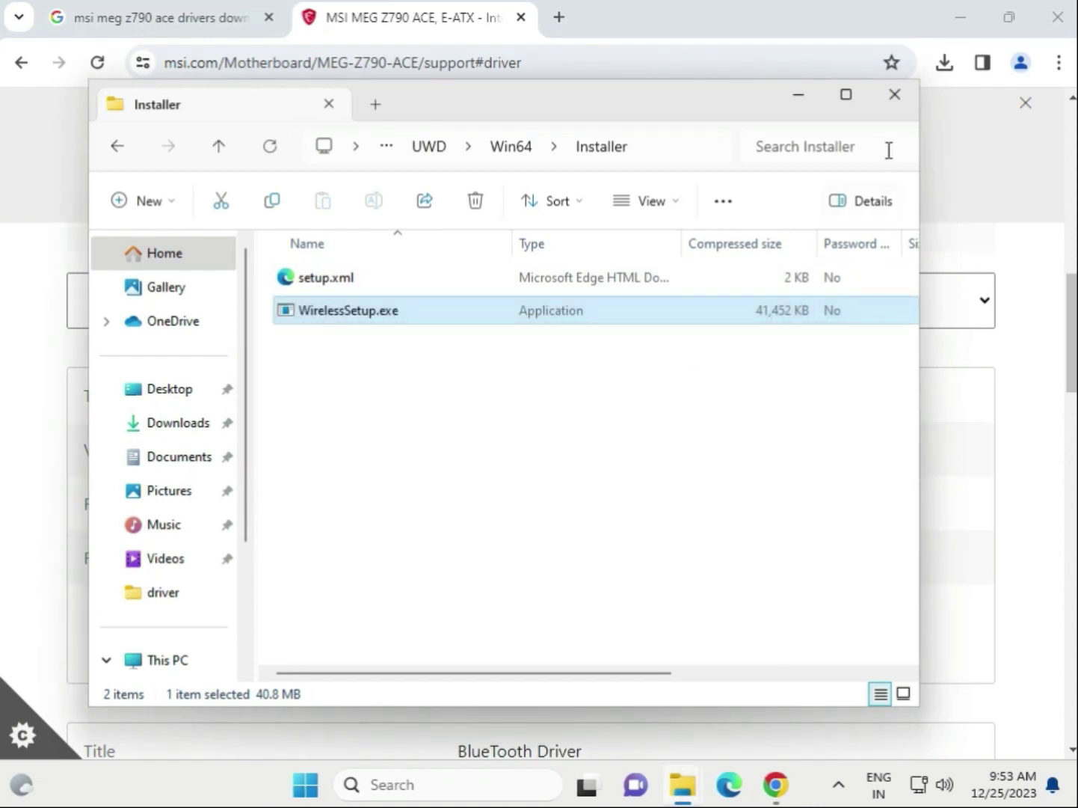
# Step: Close the Installer folder, download BlueTooth Driver 22.230.0.2 (bt_driver_W11 (1).zip), and view download history
pyautogui.click(895, 94)
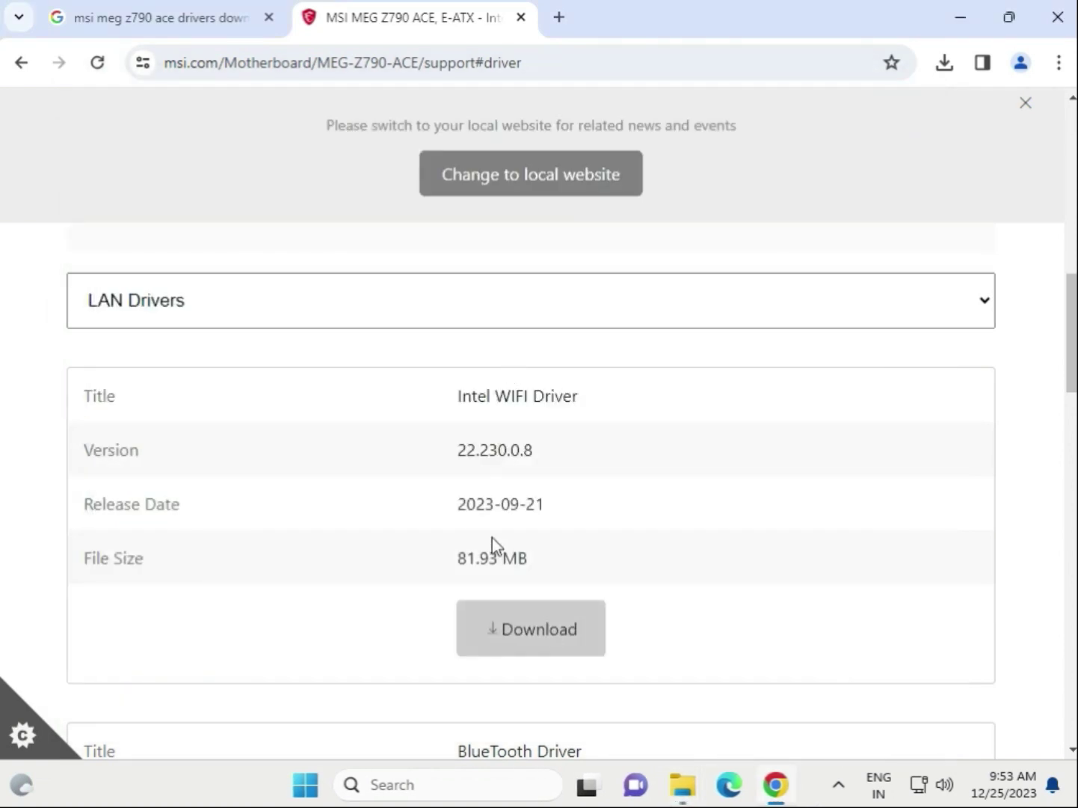
pyautogui.scroll(-4, 492, 536)
pyautogui.click(525, 670)
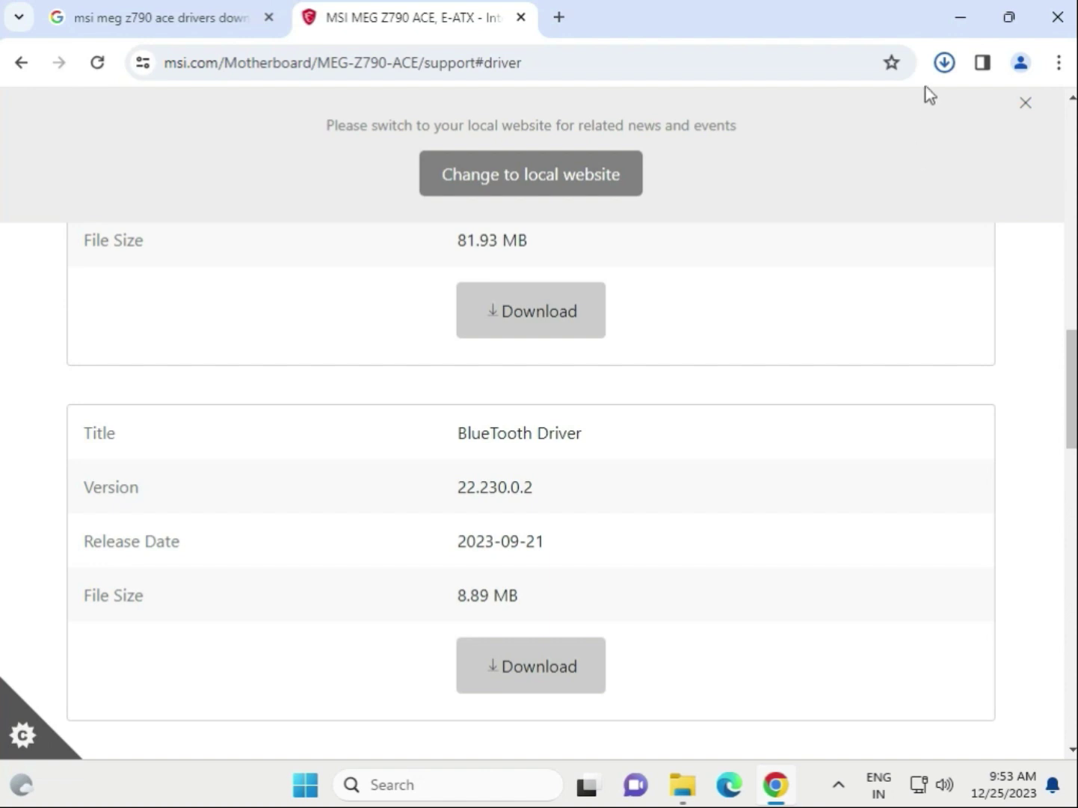
pyautogui.click(944, 62)
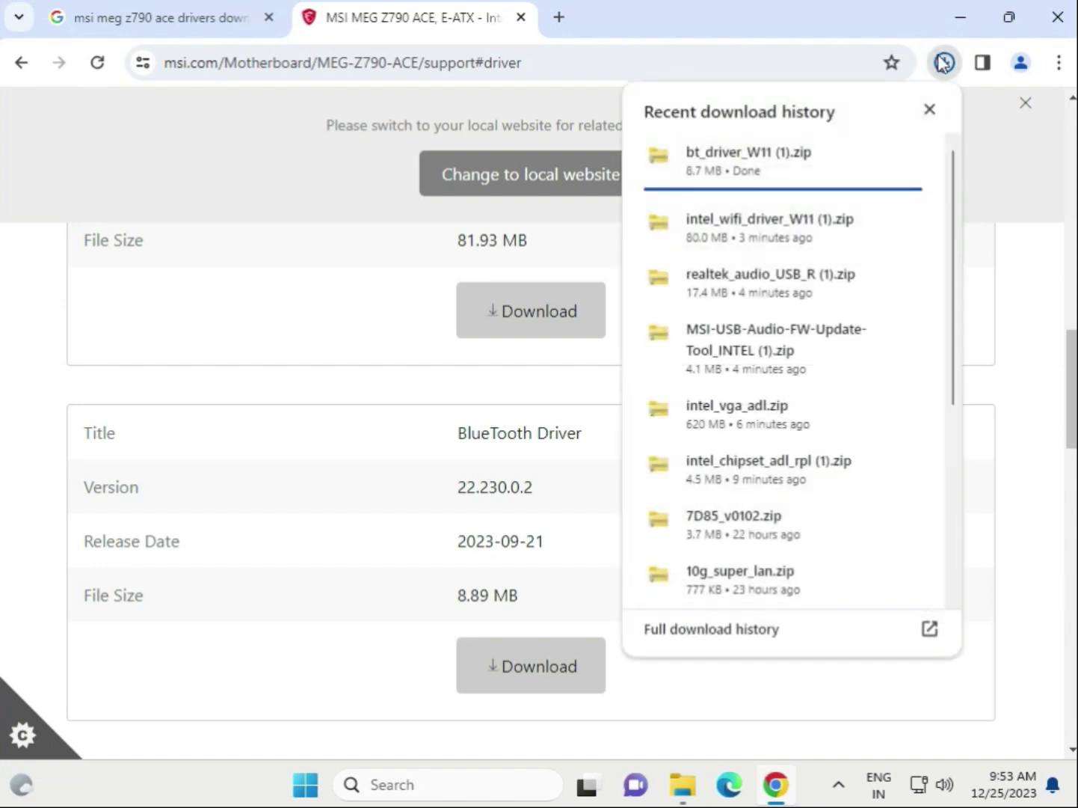
pyautogui.moveTo(775, 160)
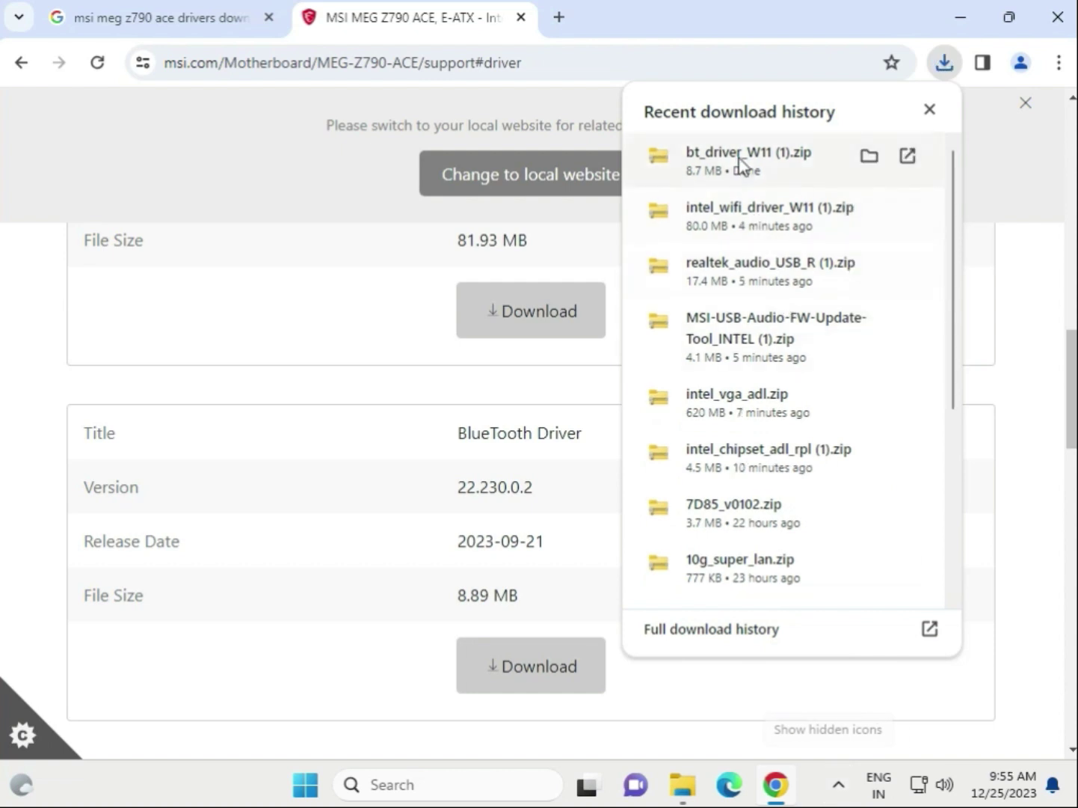
# Step: Open bt_driver_W11 (1).zip and launch Intel Bluetooth.msi, advancing past the wizard's first pages
pyautogui.click(741, 157)
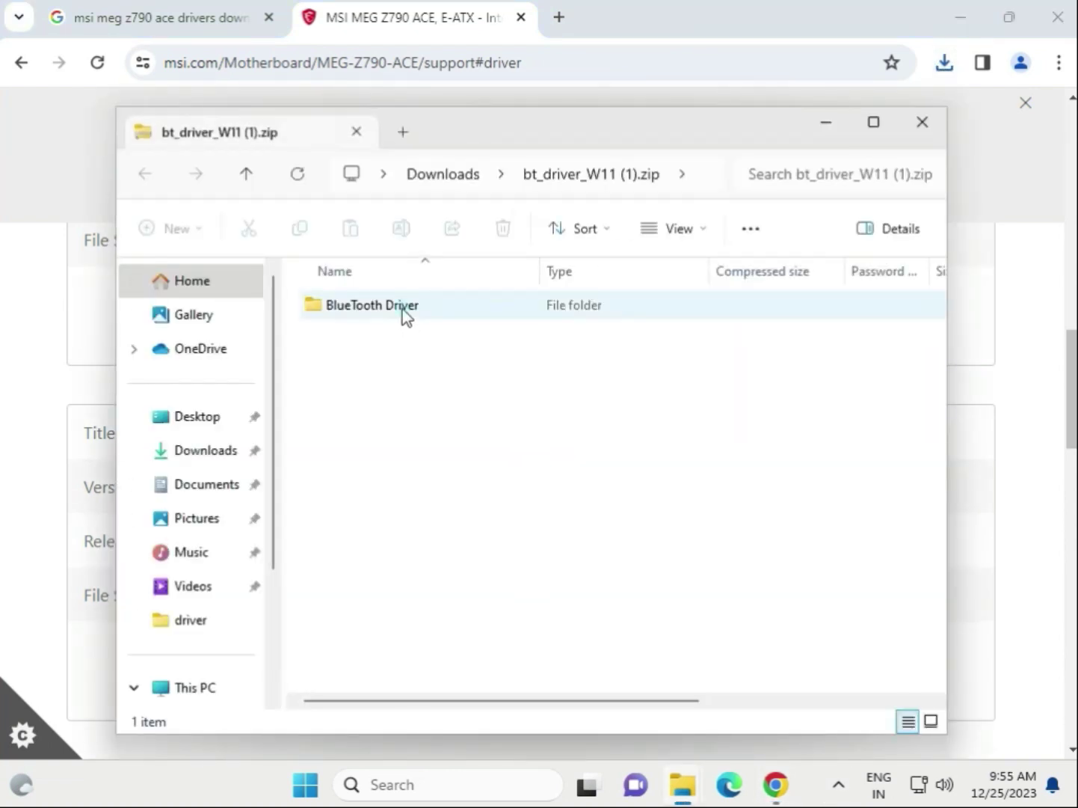
pyautogui.doubleClick(403, 309)
pyautogui.click(403, 309)
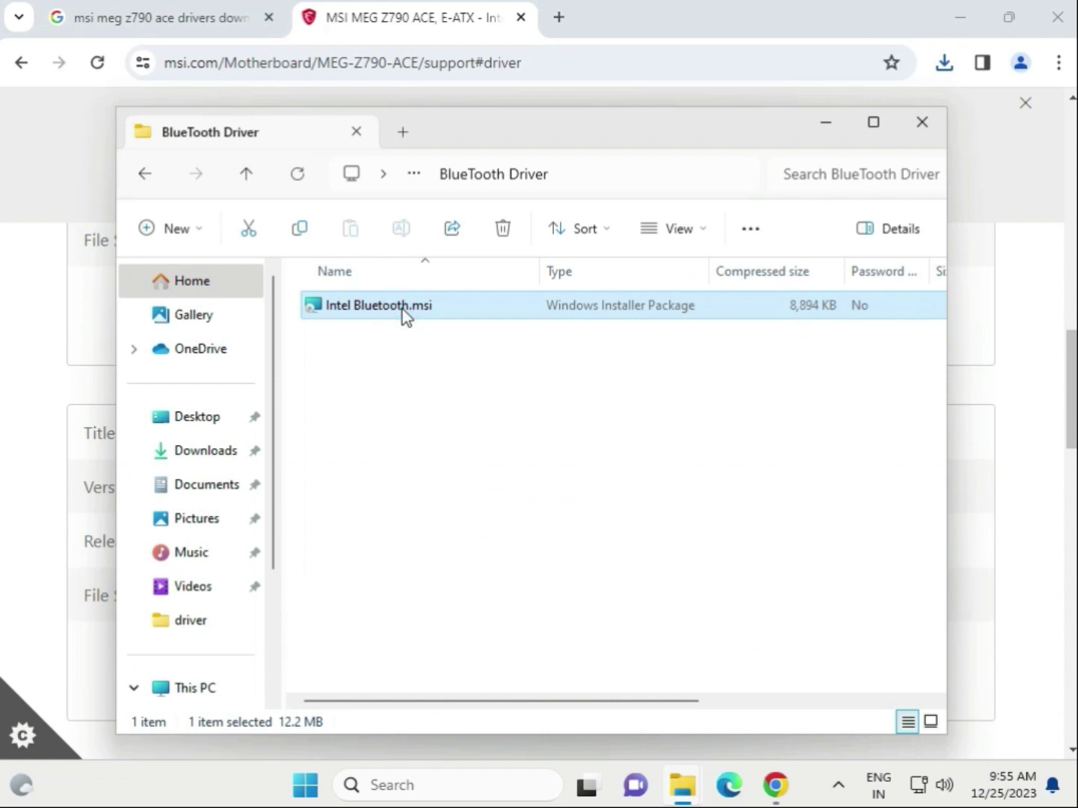
pyautogui.doubleClick(403, 310)
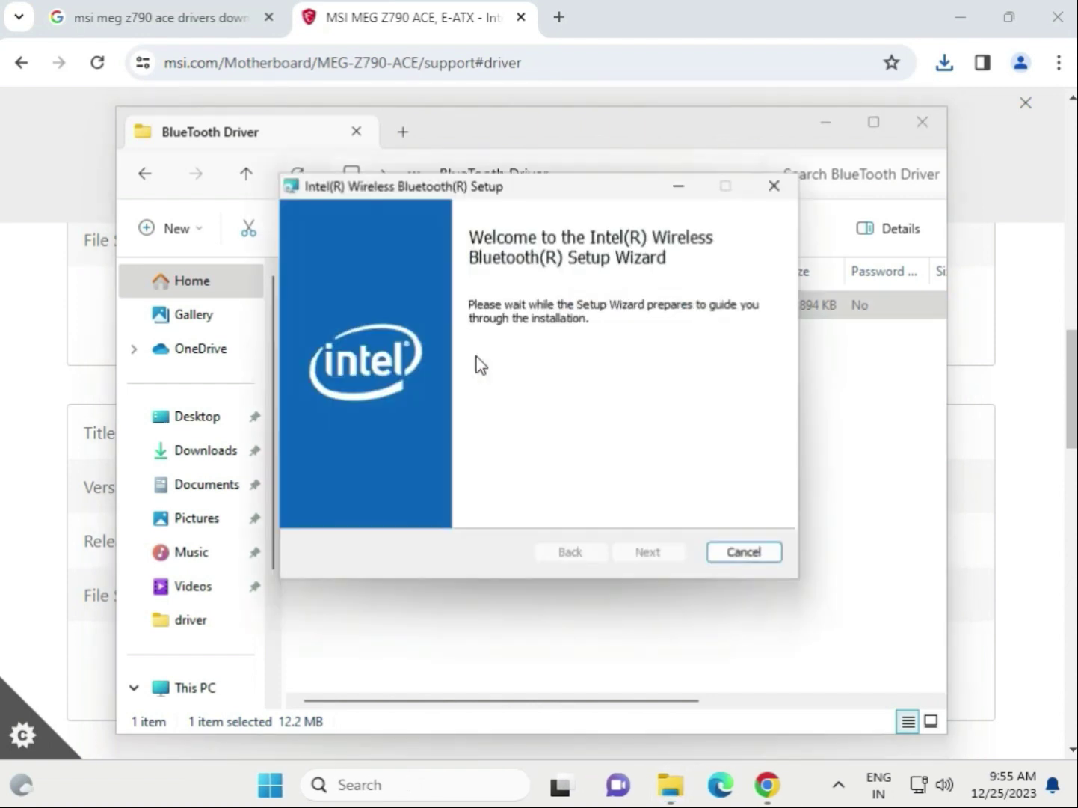
pyautogui.click(650, 553)
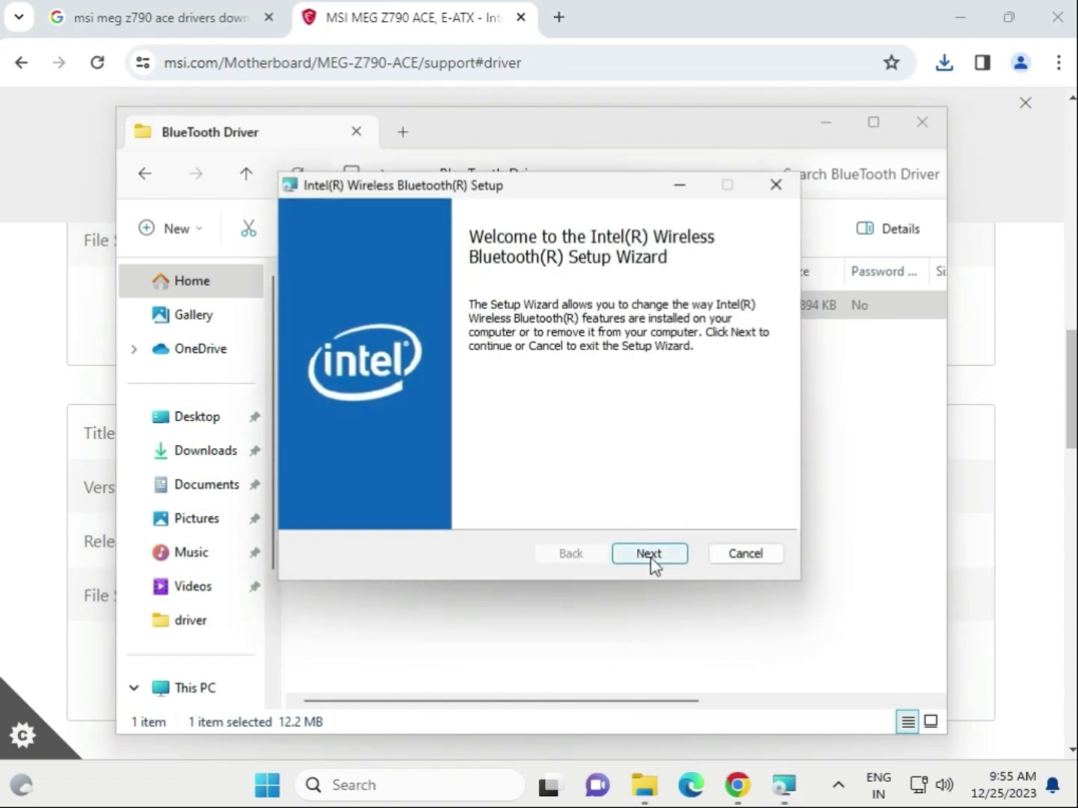
pyautogui.click(649, 556)
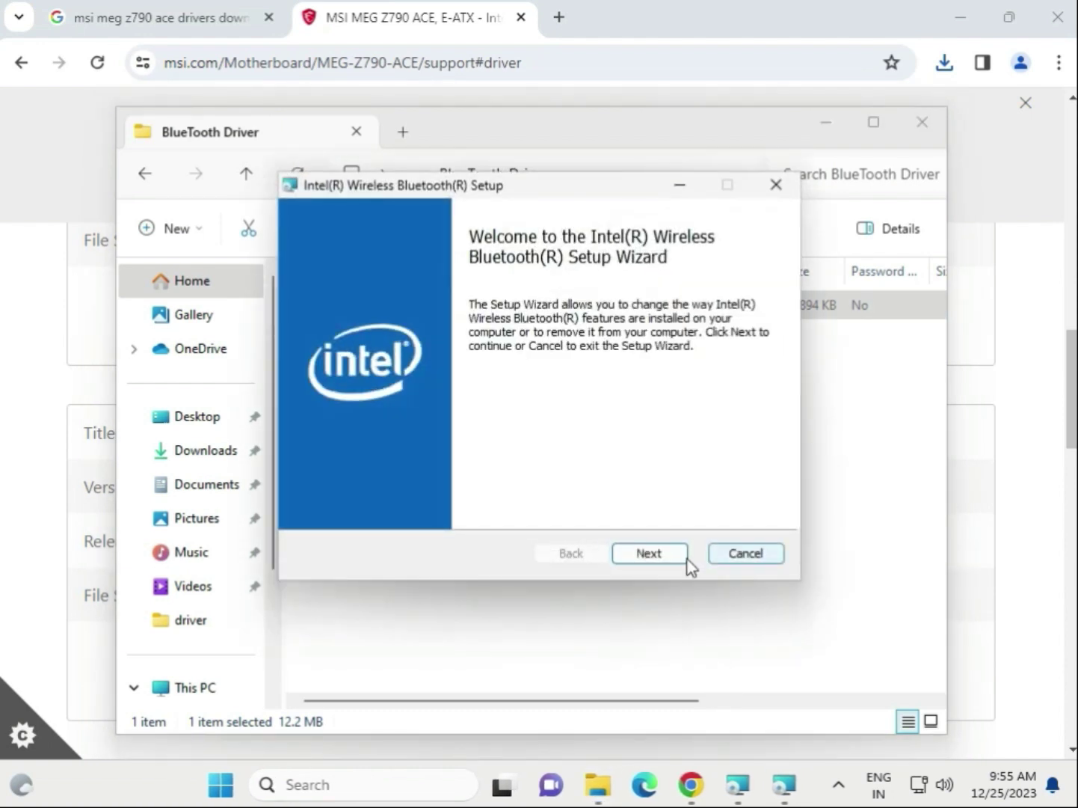
# Step: Cancel that setup, relaunch the Bluetooth wizard, and choose Repair
pyautogui.click(737, 556)
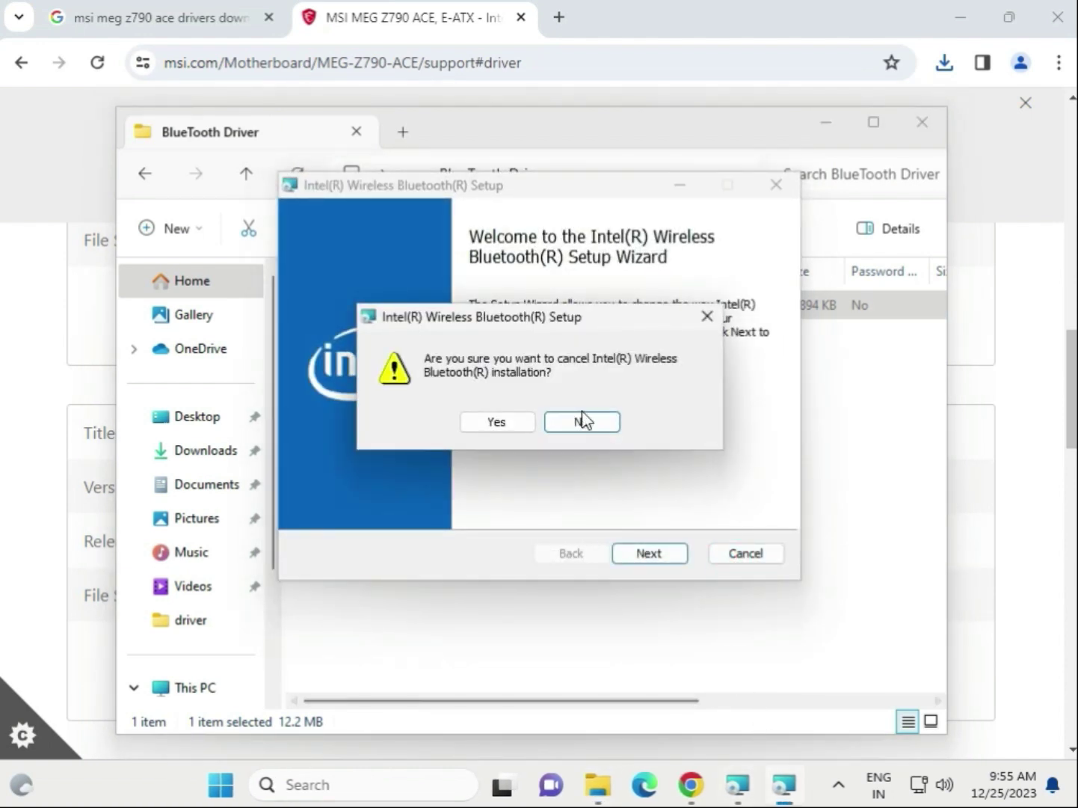
pyautogui.click(498, 423)
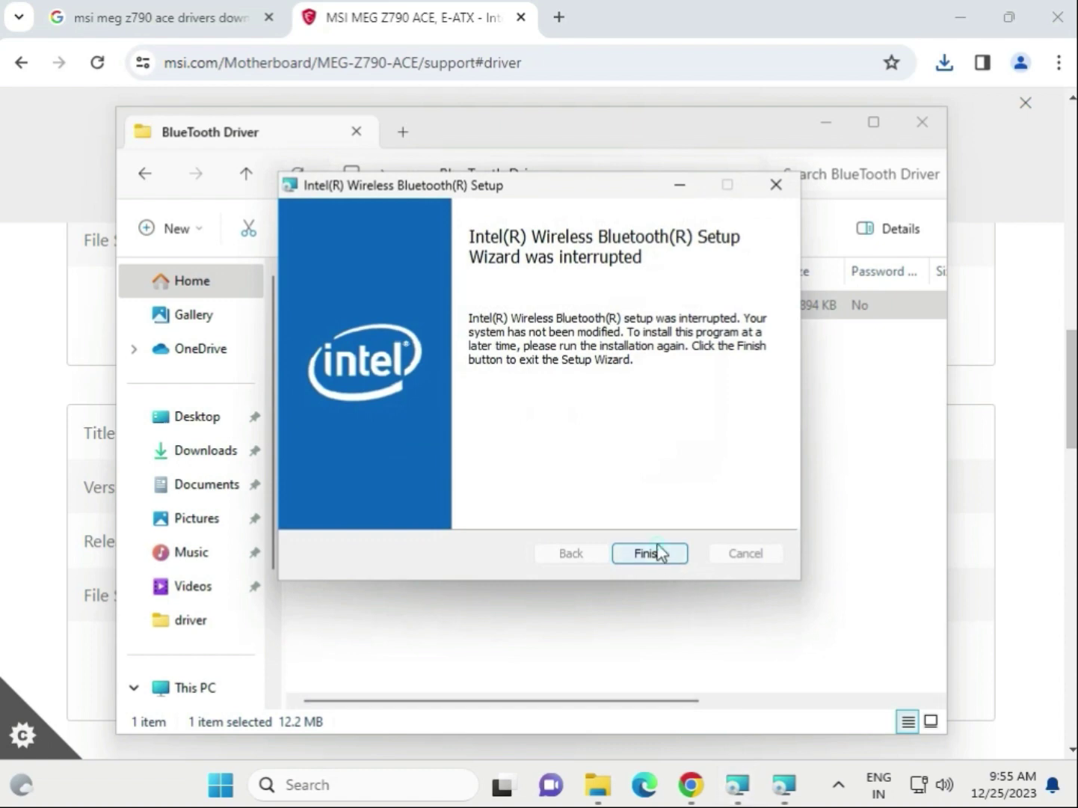
pyautogui.click(649, 553)
pyautogui.click(785, 784)
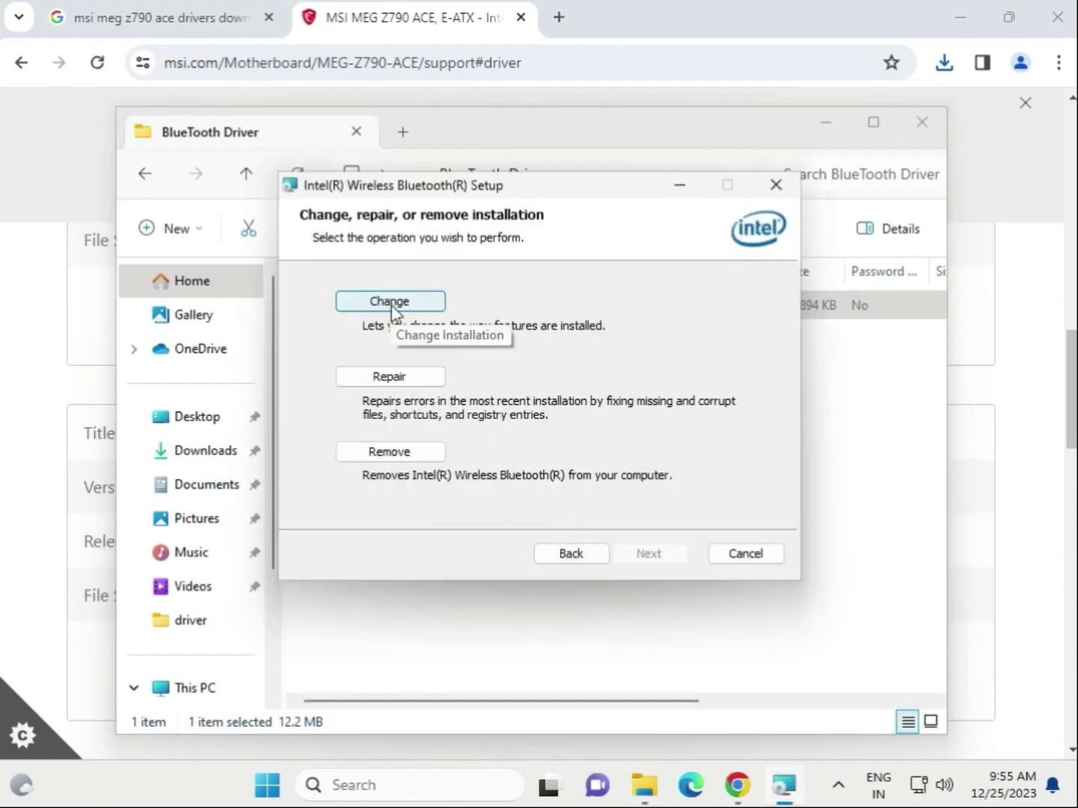
pyautogui.click(392, 377)
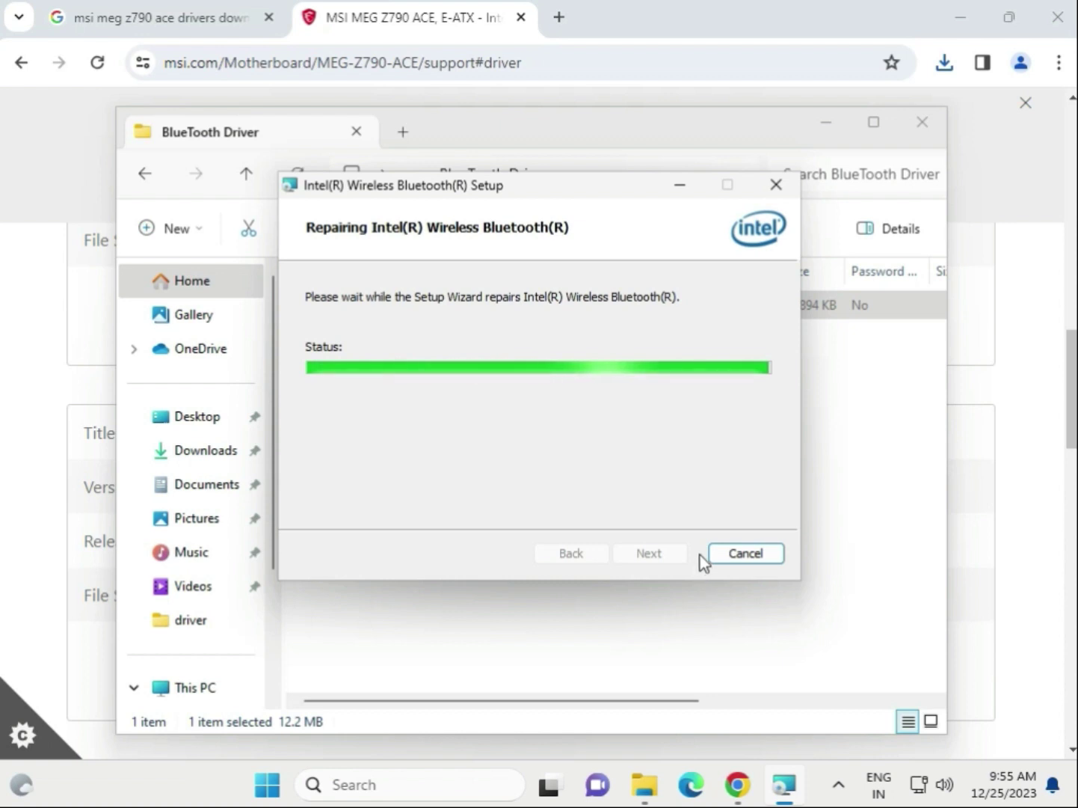
# Step: Download Intel_Network_inf_w11 (1).zip from the MSI page and open it to show the W11 folder
pyautogui.click(970, 197)
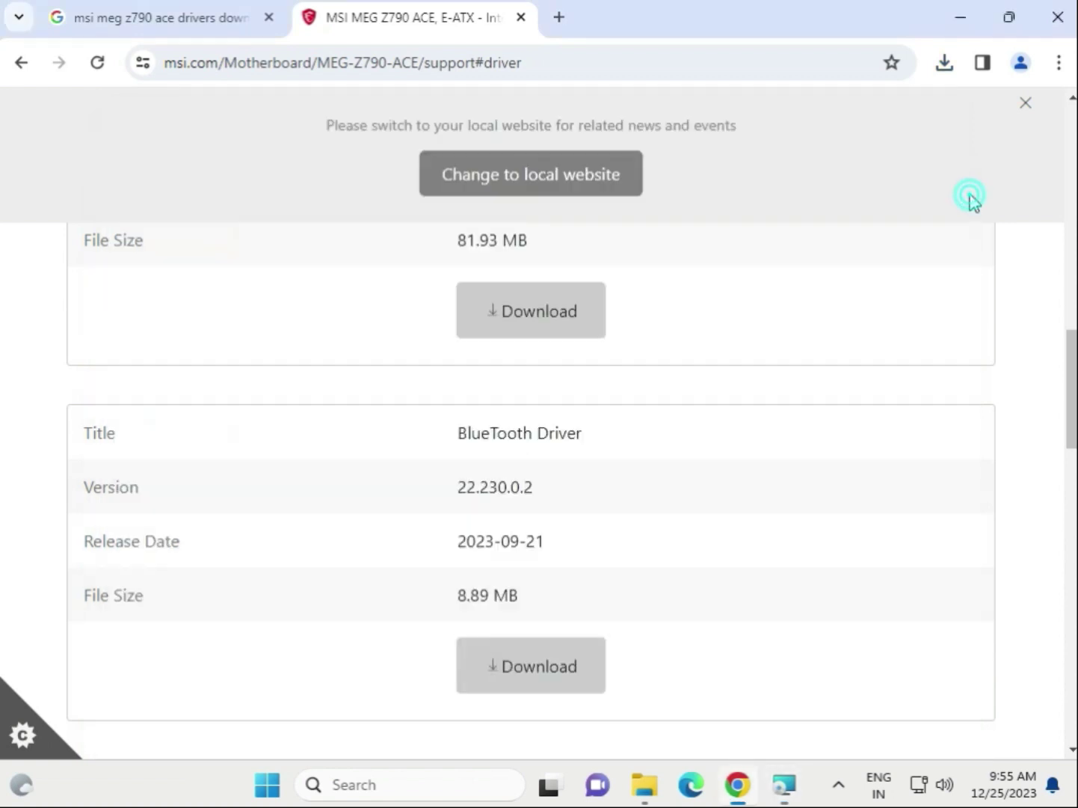
pyautogui.scroll(-4, 675, 444)
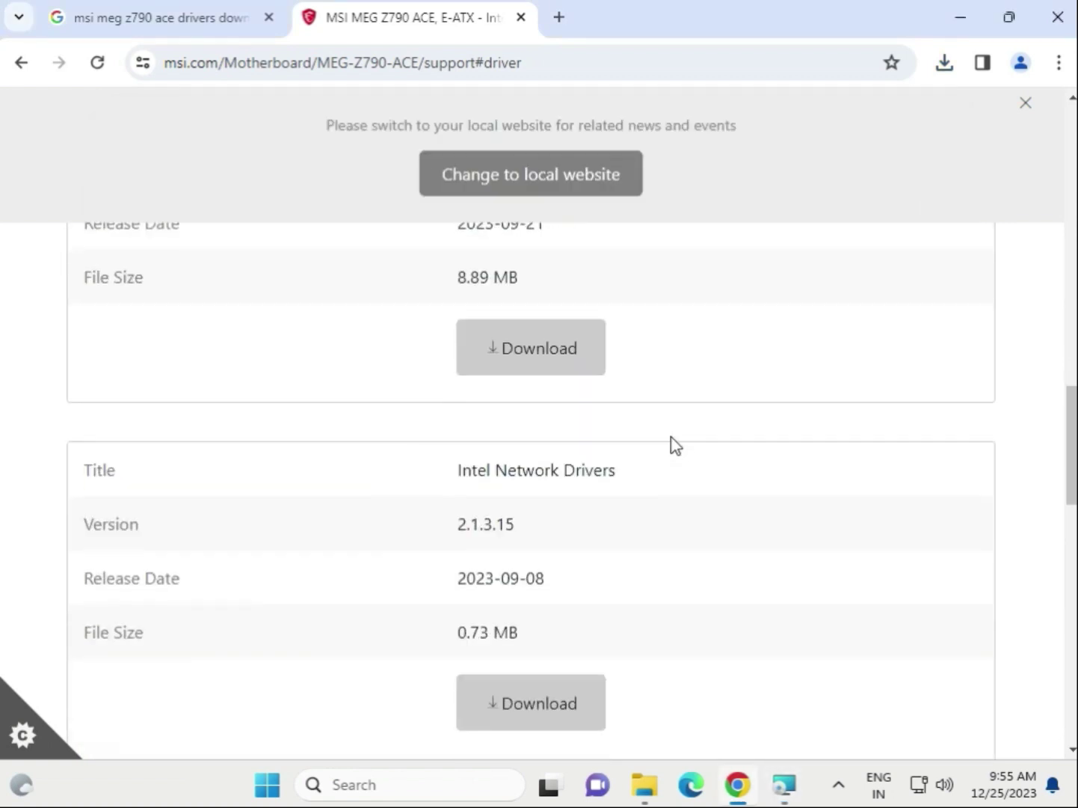
pyautogui.click(537, 707)
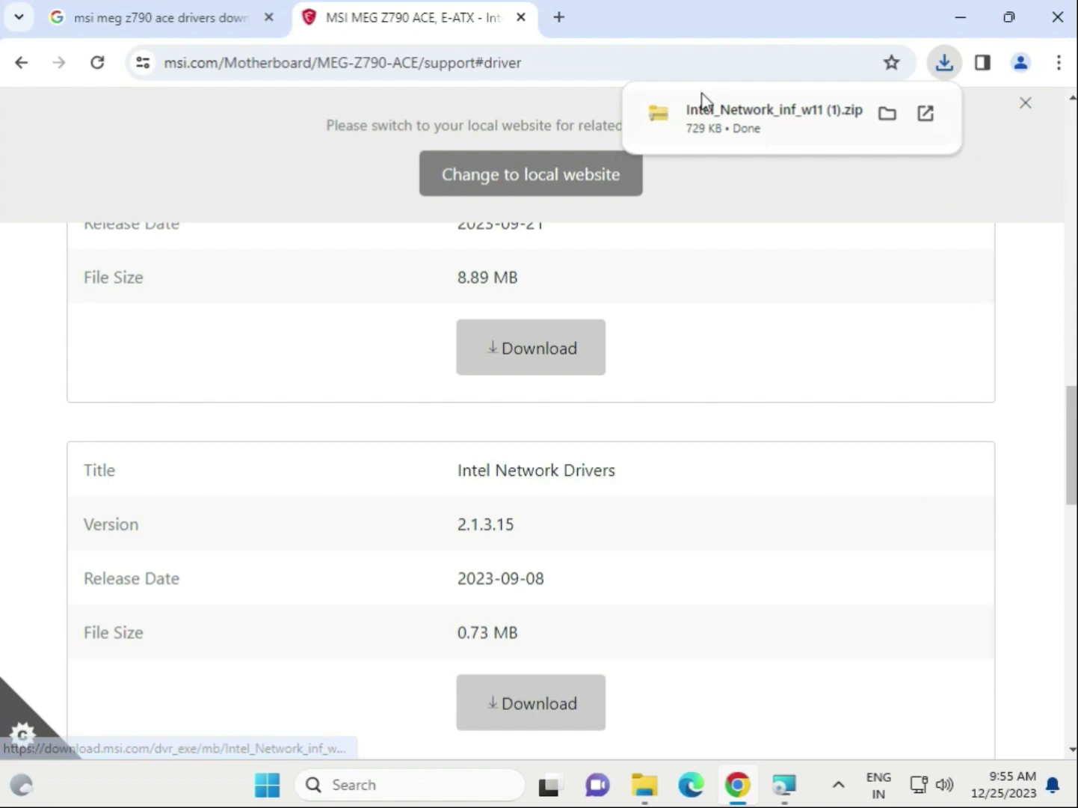
pyautogui.click(722, 118)
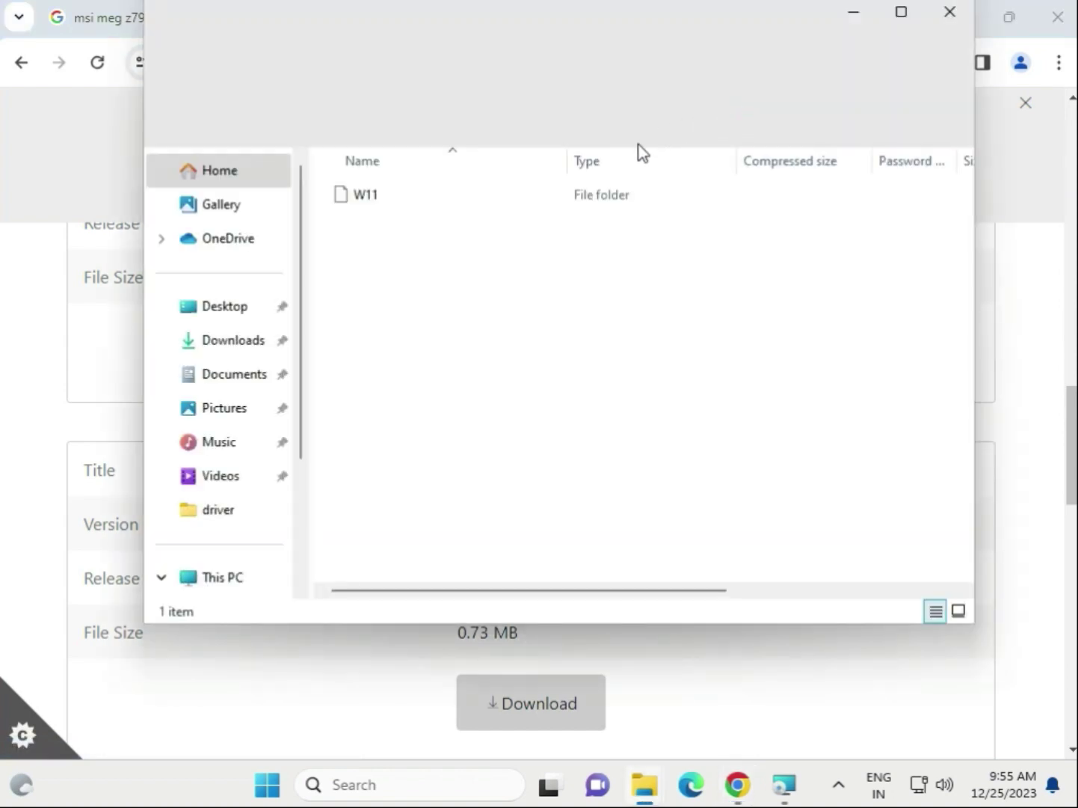
# Step: Run MSI SetupDrv64.exe from W11 without extracting, approve UAC, and close its no-drivers report
pyautogui.doubleClick(363, 195)
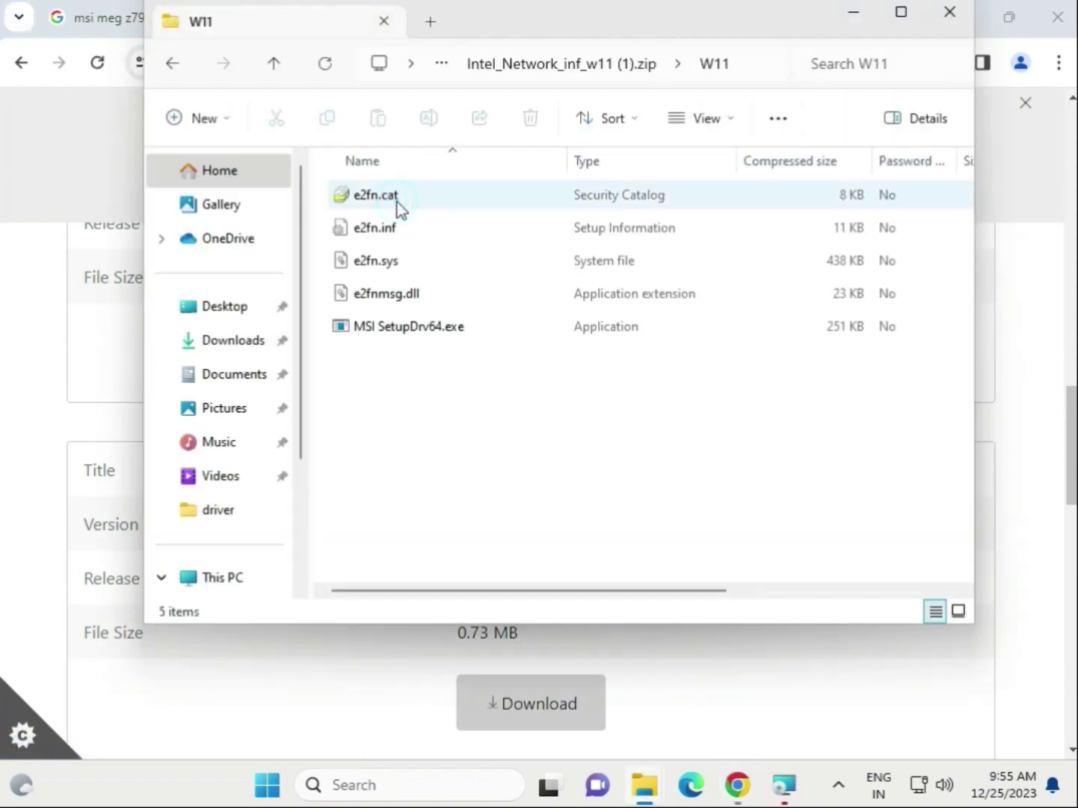
pyautogui.click(421, 330)
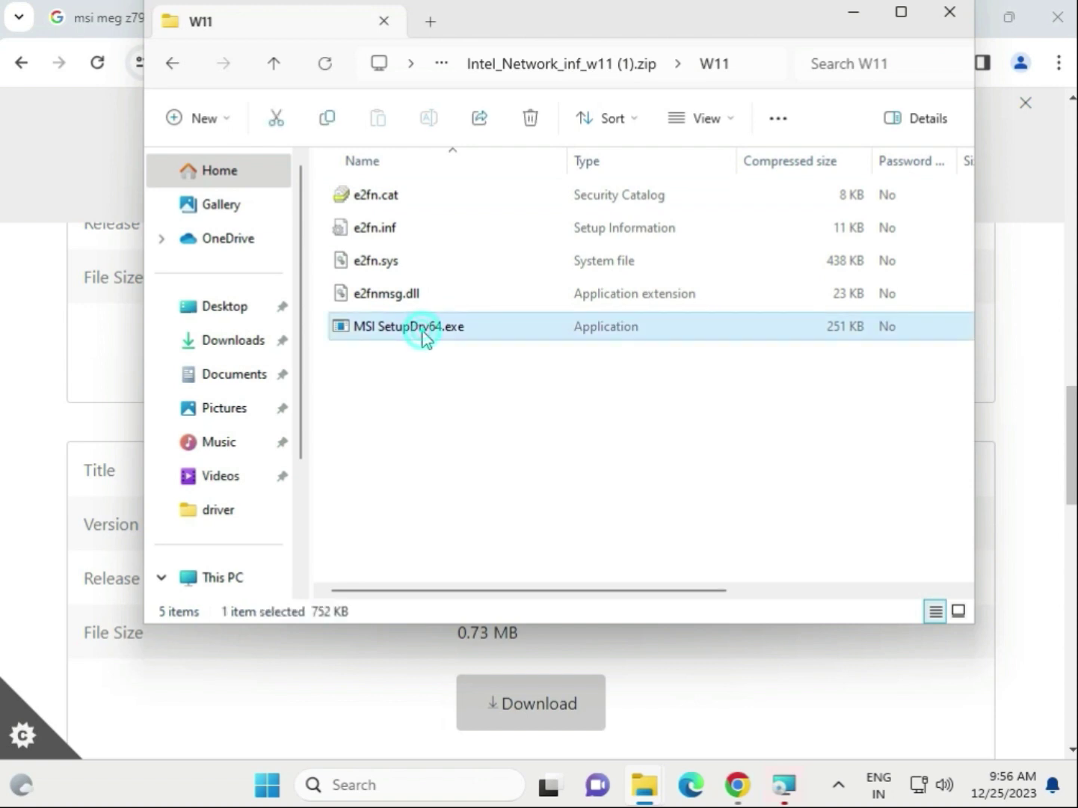
pyautogui.doubleClick(425, 333)
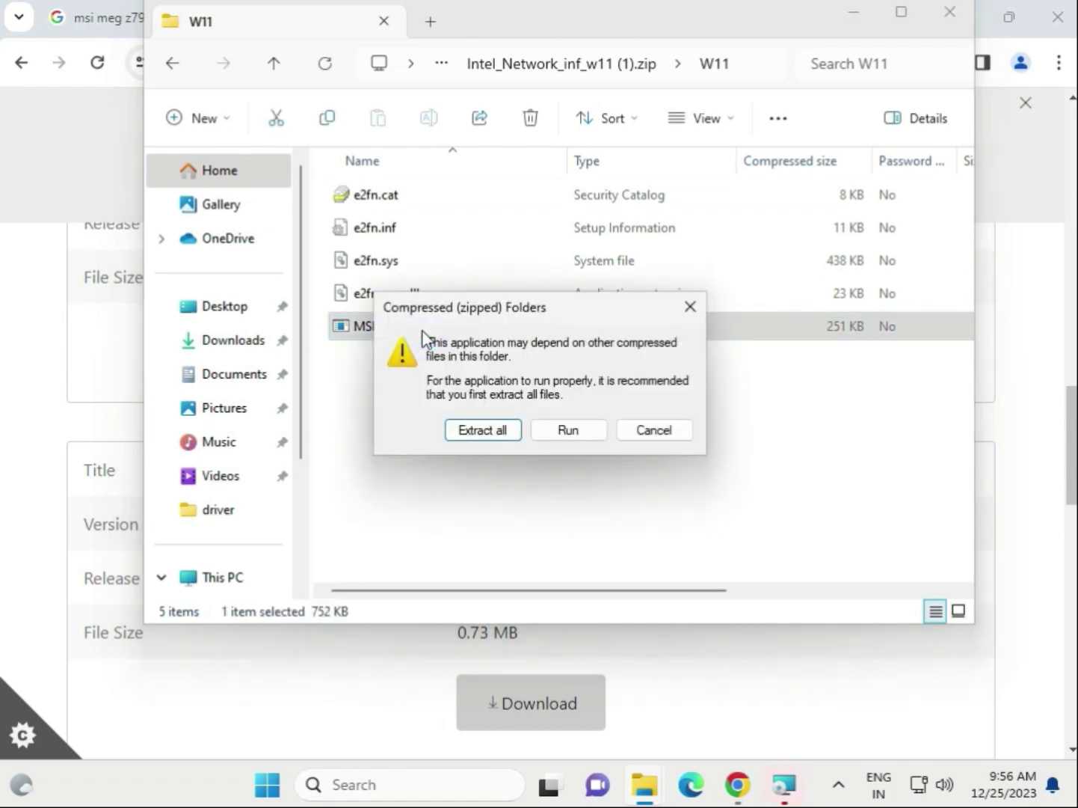
pyautogui.click(567, 429)
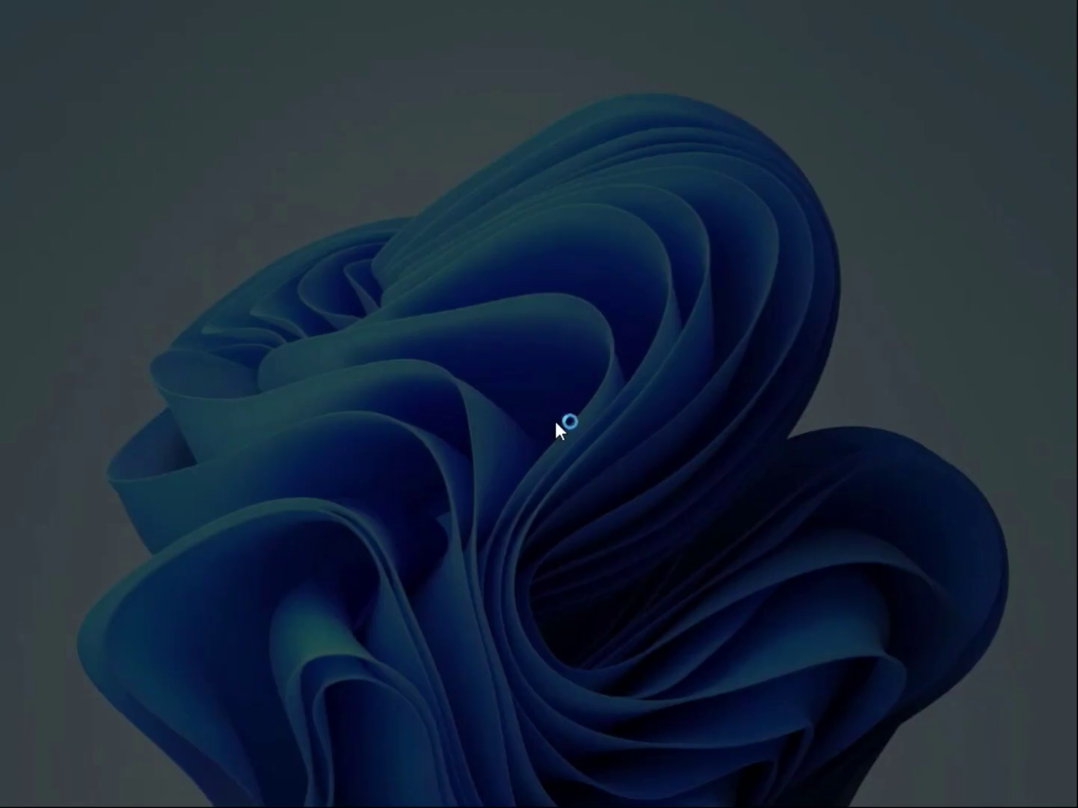
pyautogui.click(471, 576)
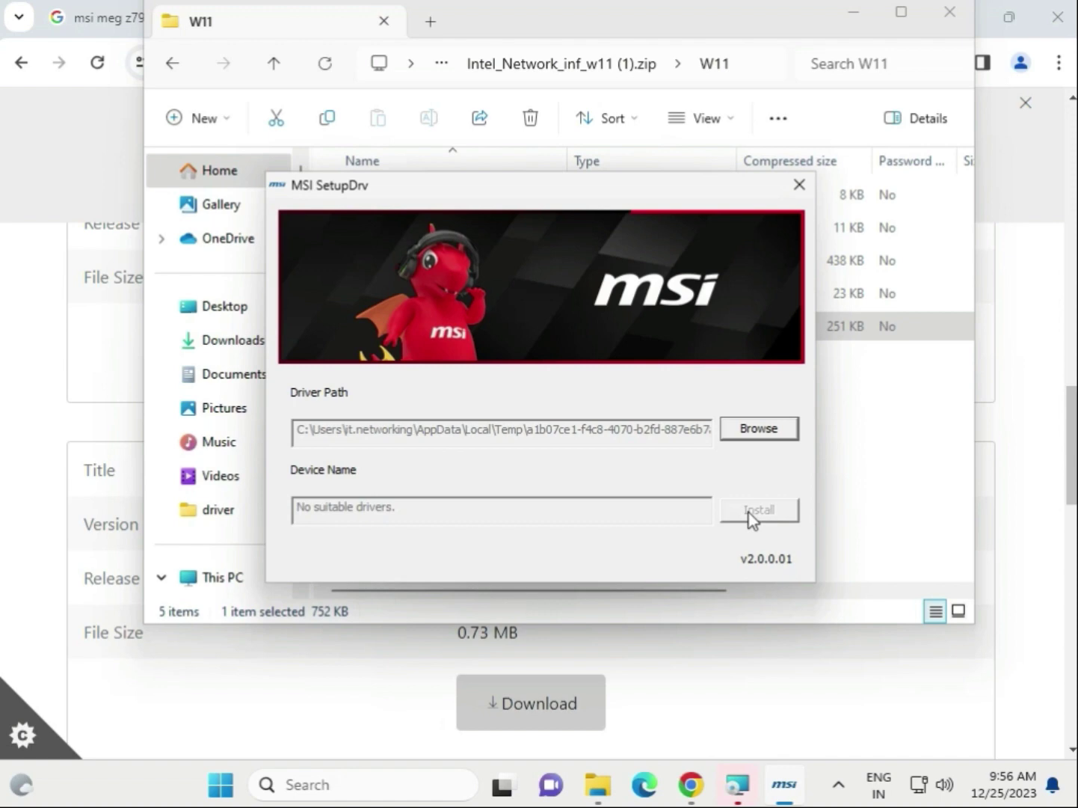
pyautogui.click(798, 185)
# Step: Close the file window and change the category from On-Board SATA AHCI/RAID Drivers to Others Drivers
pyautogui.click(949, 12)
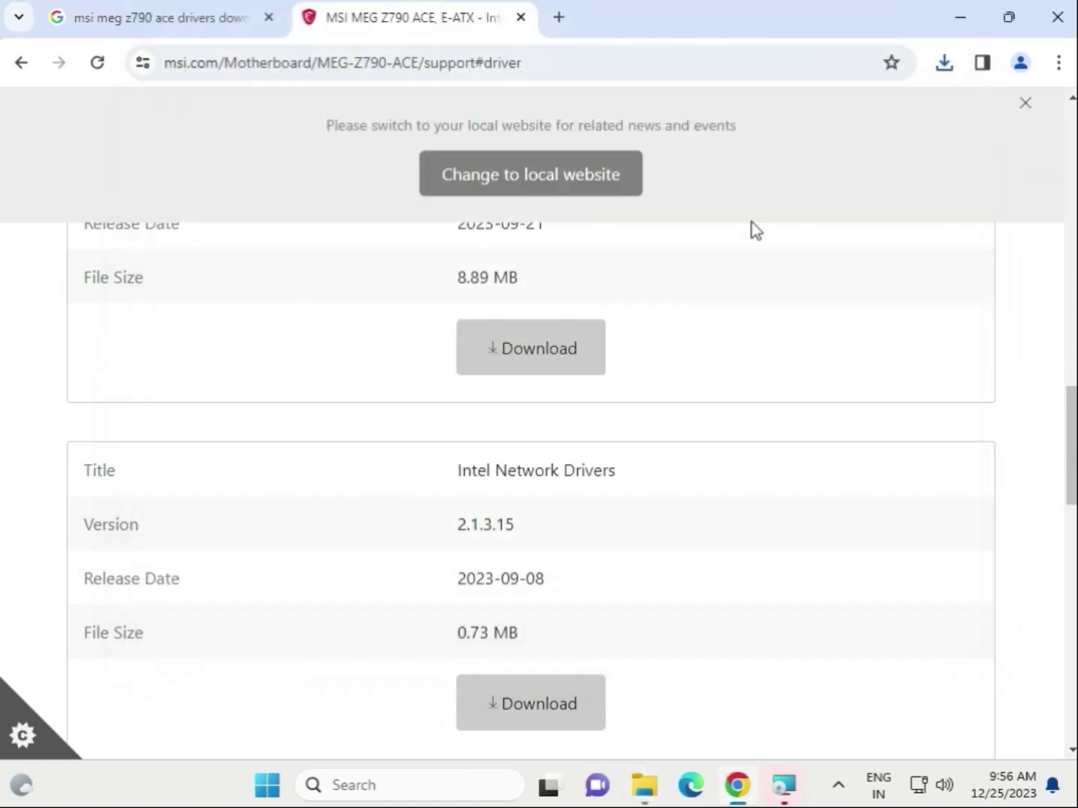
pyautogui.scroll(2, 631, 359)
pyautogui.scroll(2, 632, 359)
pyautogui.scroll(2, 631, 359)
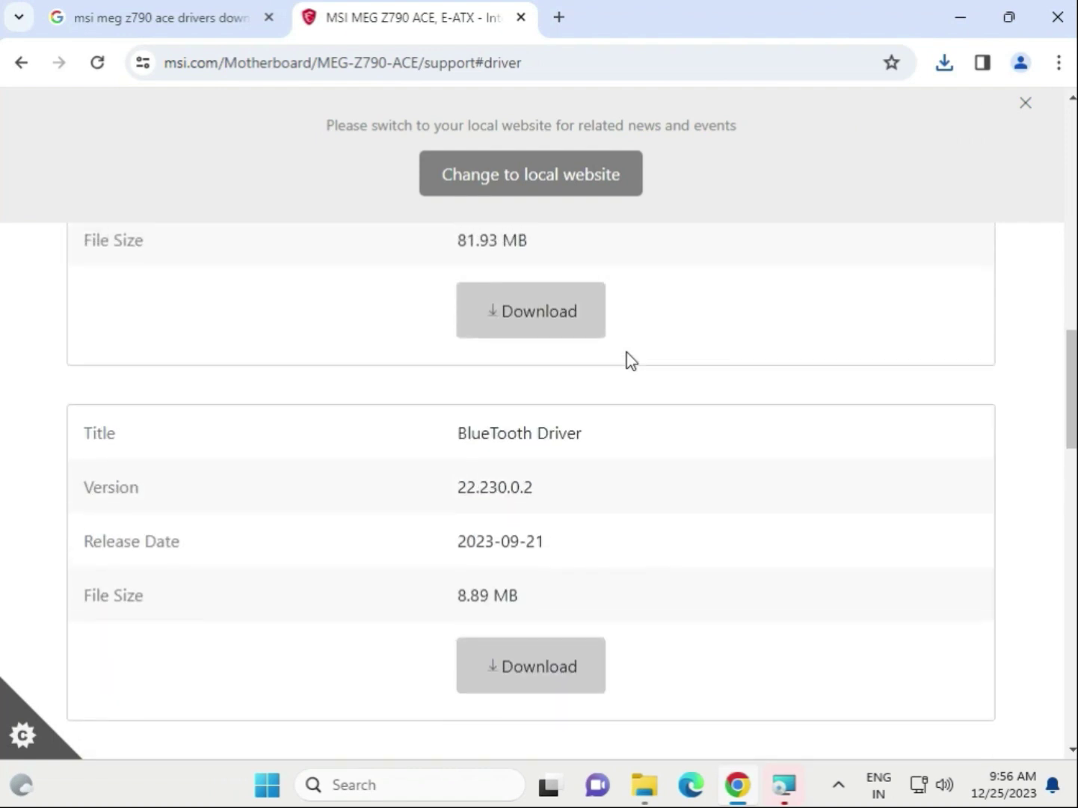
pyautogui.scroll(3, 582, 376)
pyautogui.scroll(2, 577, 383)
pyautogui.scroll(2, 576, 383)
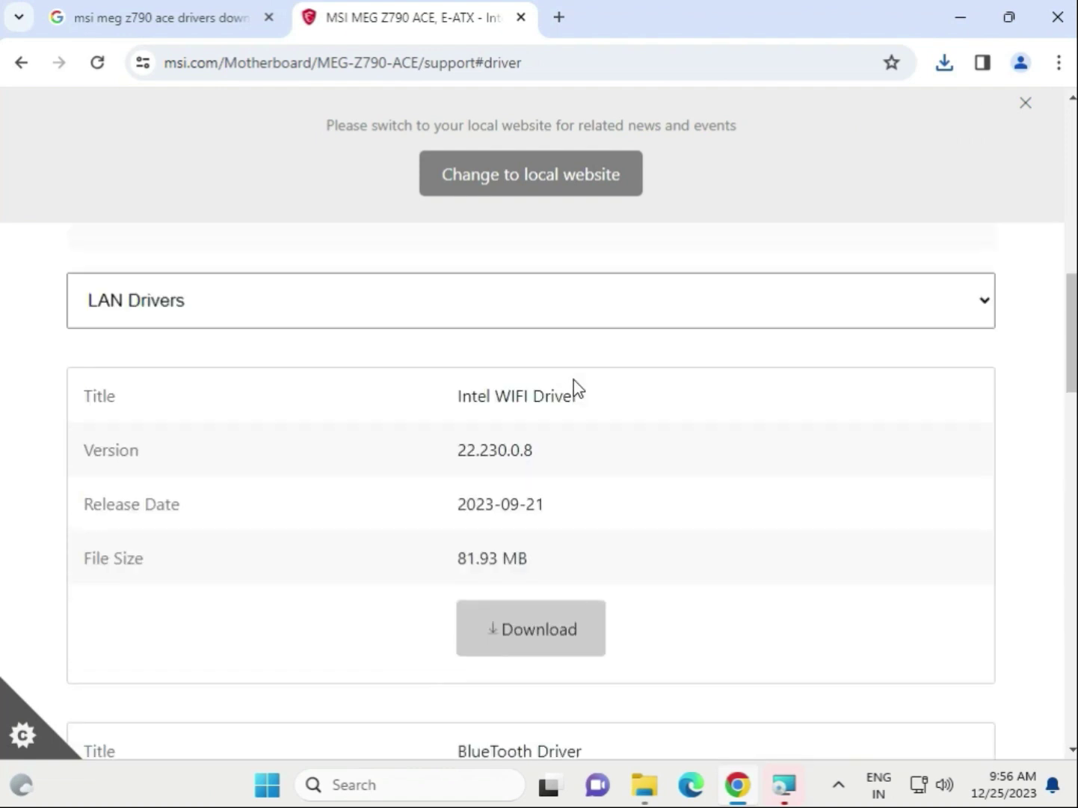
pyautogui.click(568, 304)
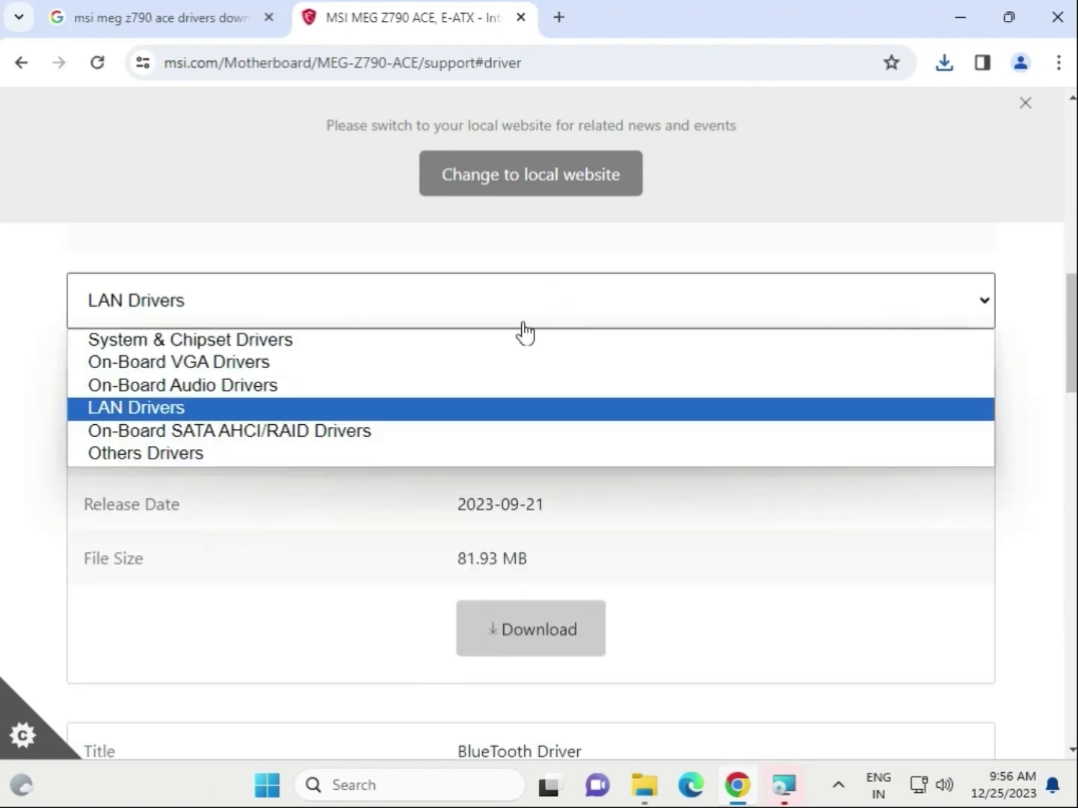
pyautogui.click(377, 435)
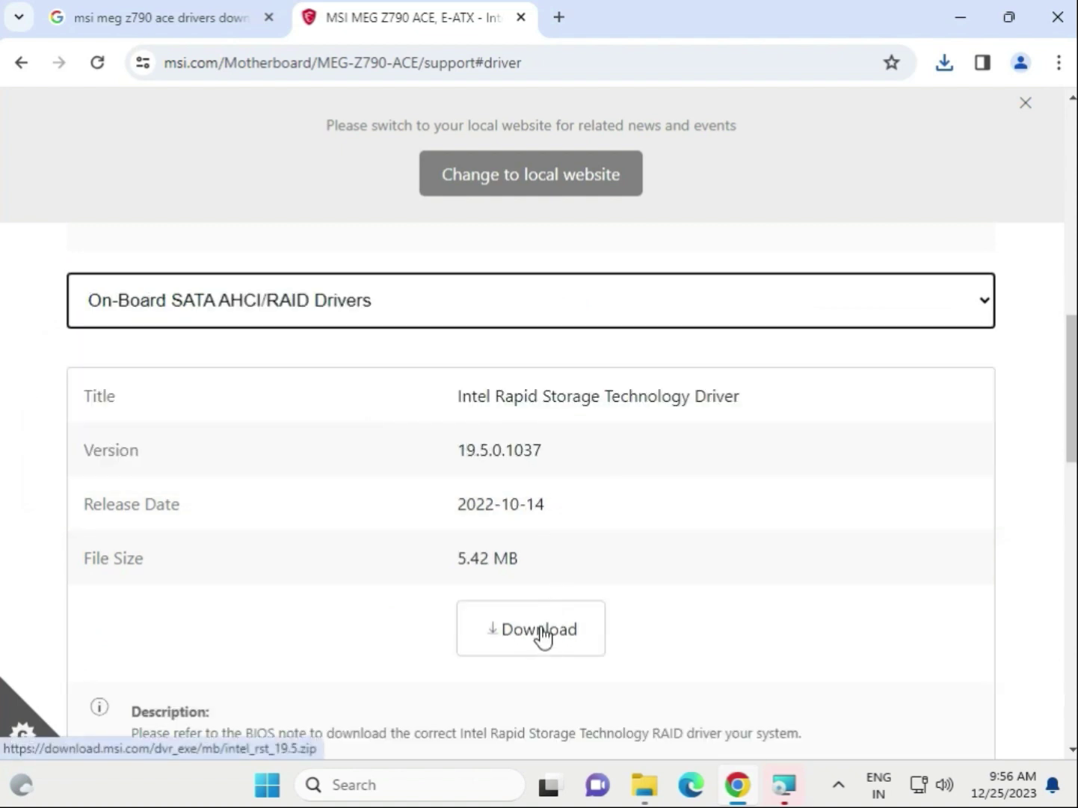
pyautogui.click(333, 305)
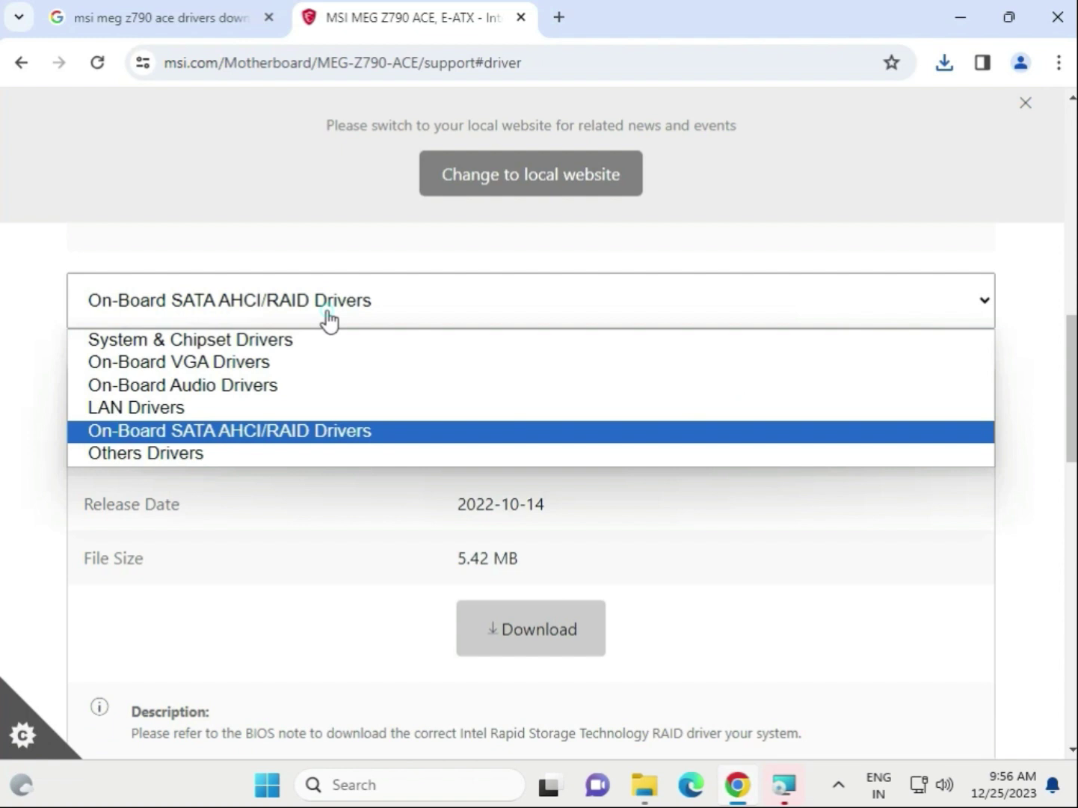
pyautogui.click(266, 454)
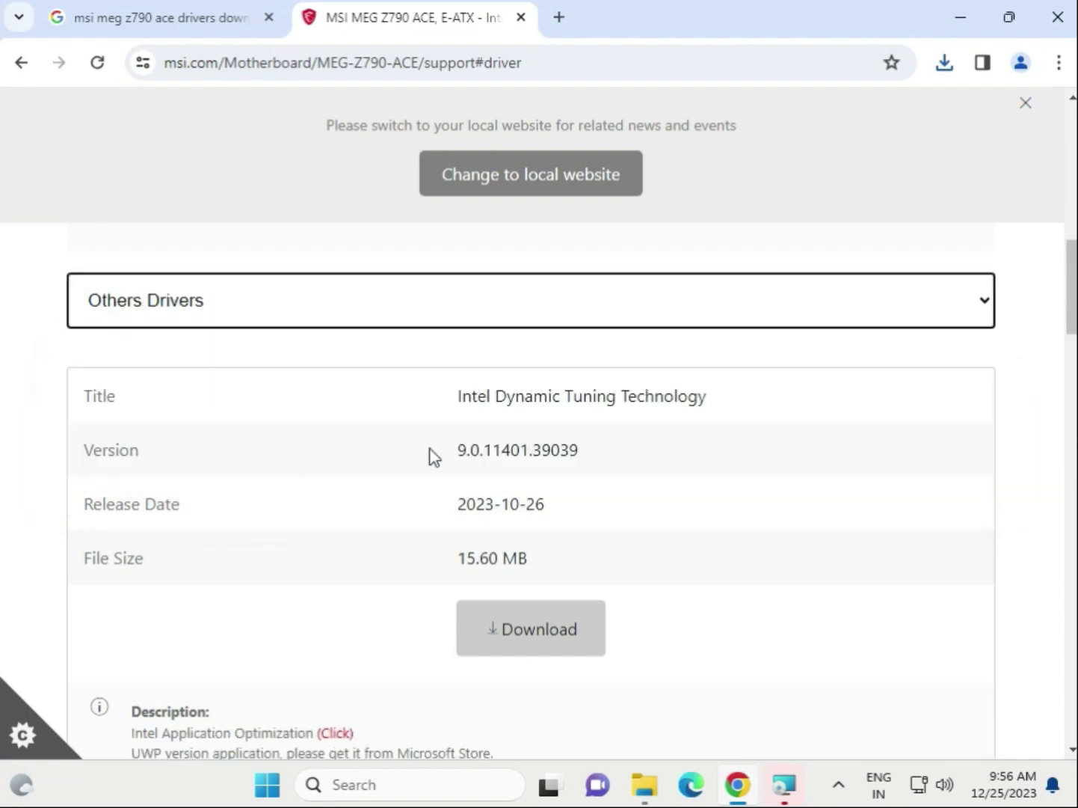
pyautogui.moveTo(454, 395); pyautogui.dragTo(707, 396)
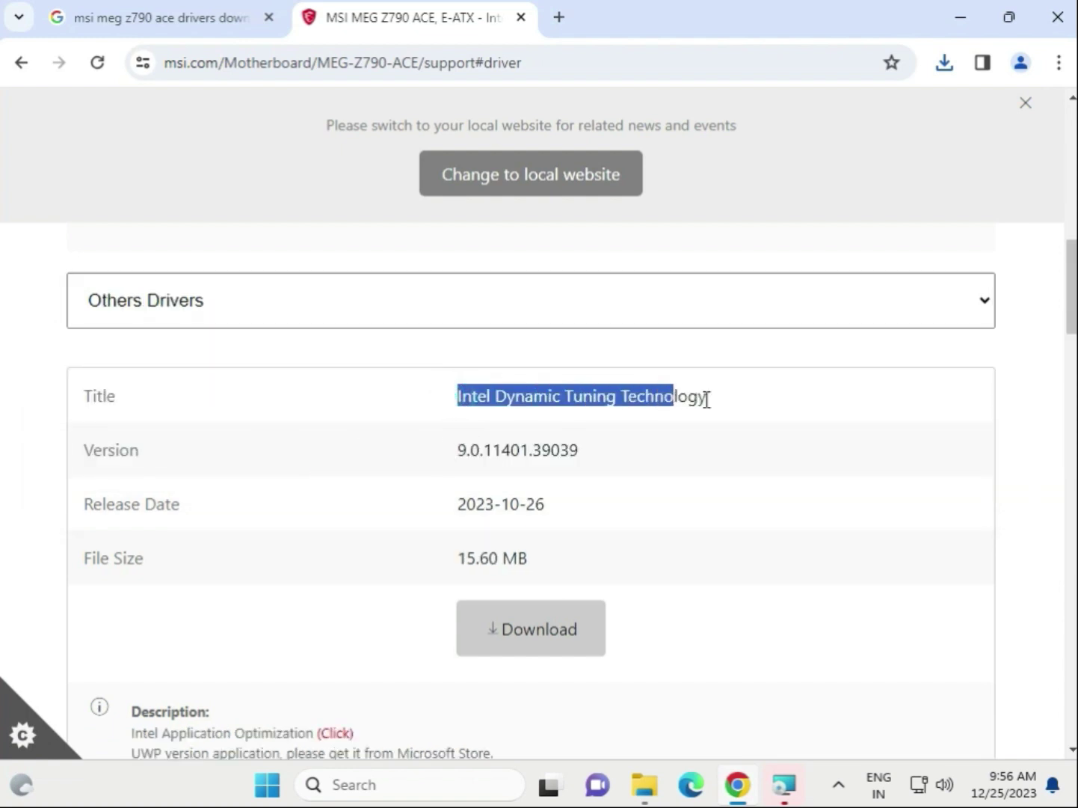
pyautogui.scroll(-4, 681, 489)
pyautogui.moveTo(628, 530); pyautogui.dragTo(458, 530)
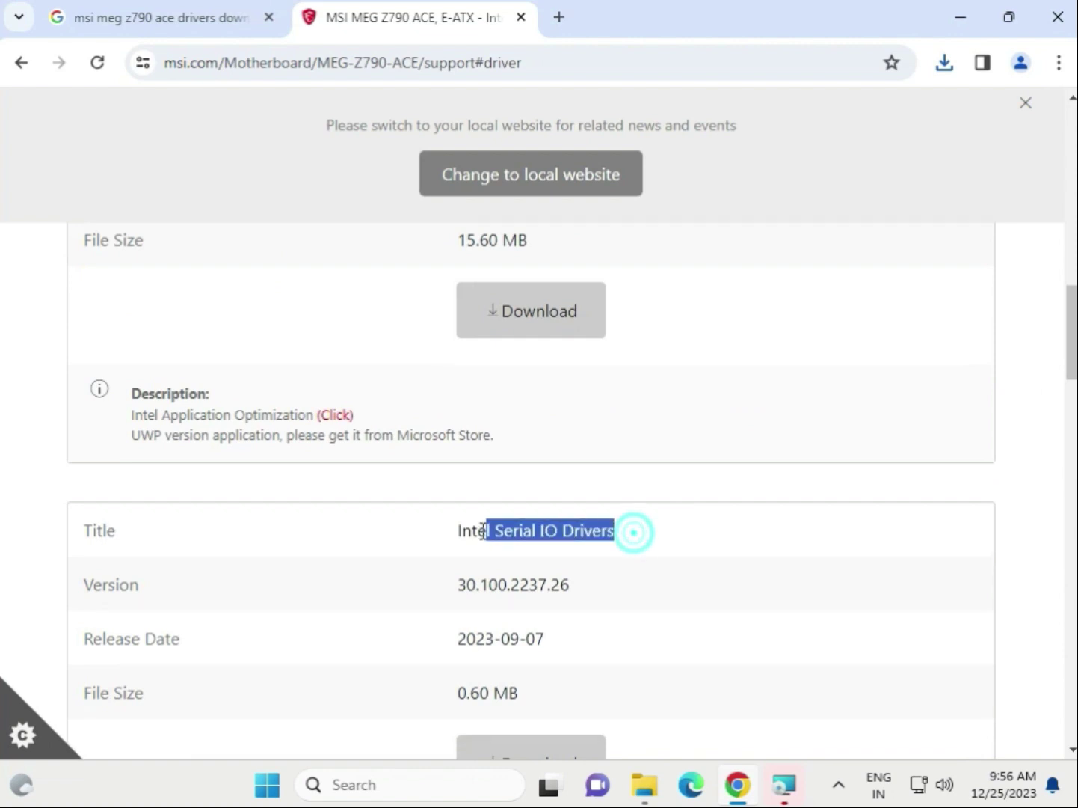
pyautogui.scroll(5, 452, 540)
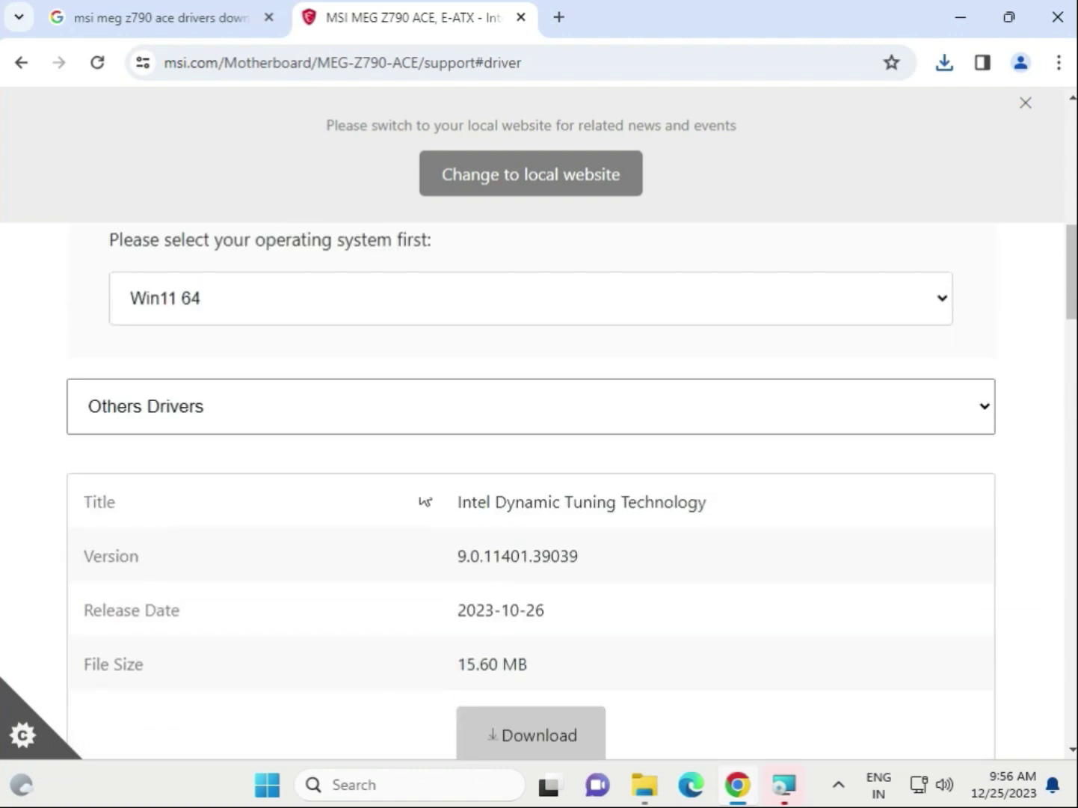
pyautogui.click(378, 425)
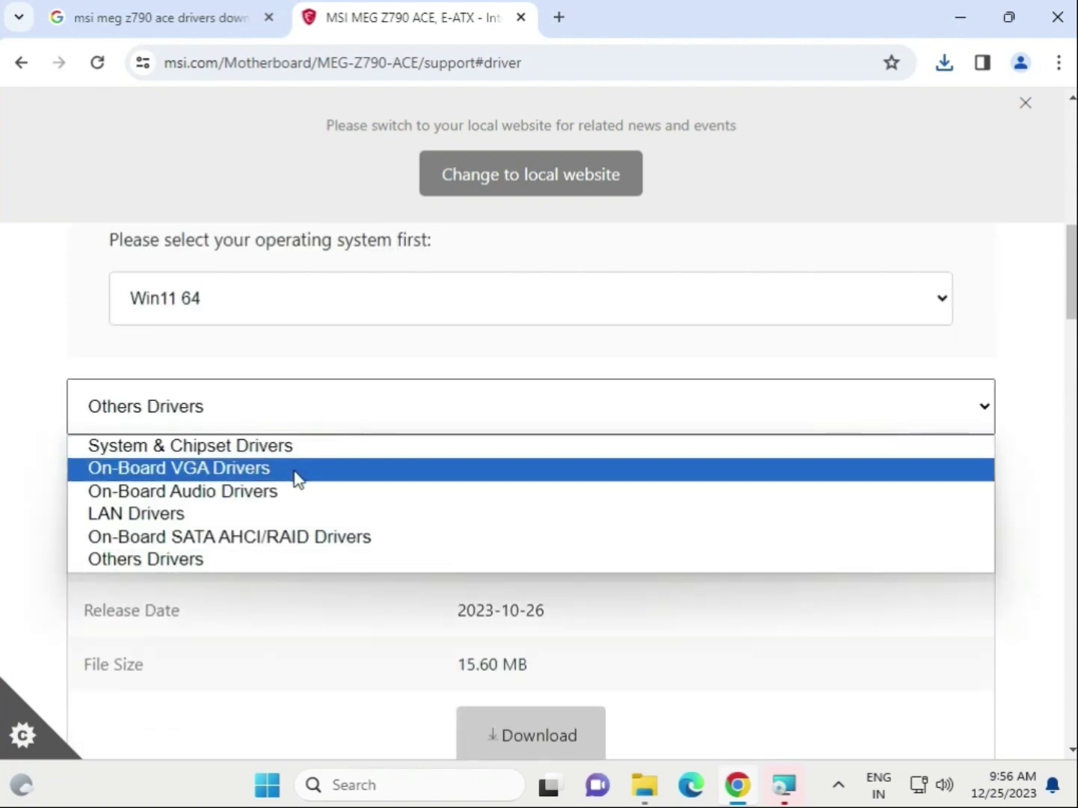
pyautogui.click(346, 350)
pyautogui.scroll(1, 346, 354)
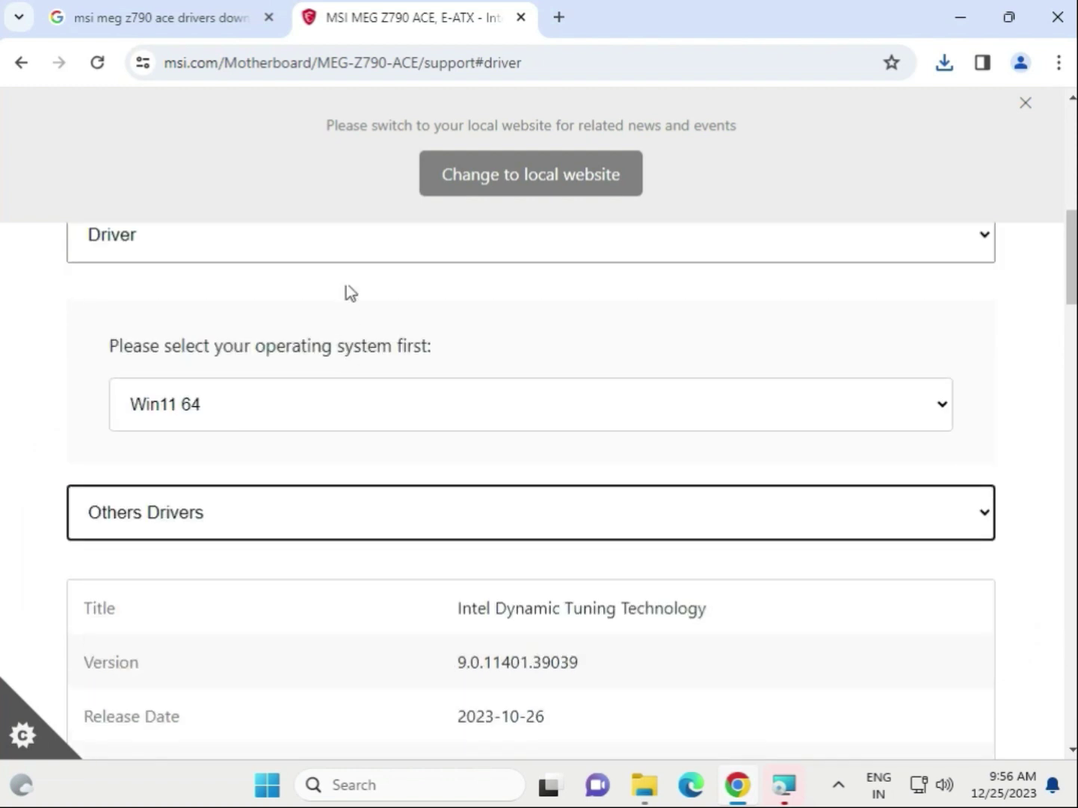
# Step: Filter MSI downloads to Firmware, then BIOS, and highlight the AMI BIOS 7D86v17 release date
pyautogui.click(353, 244)
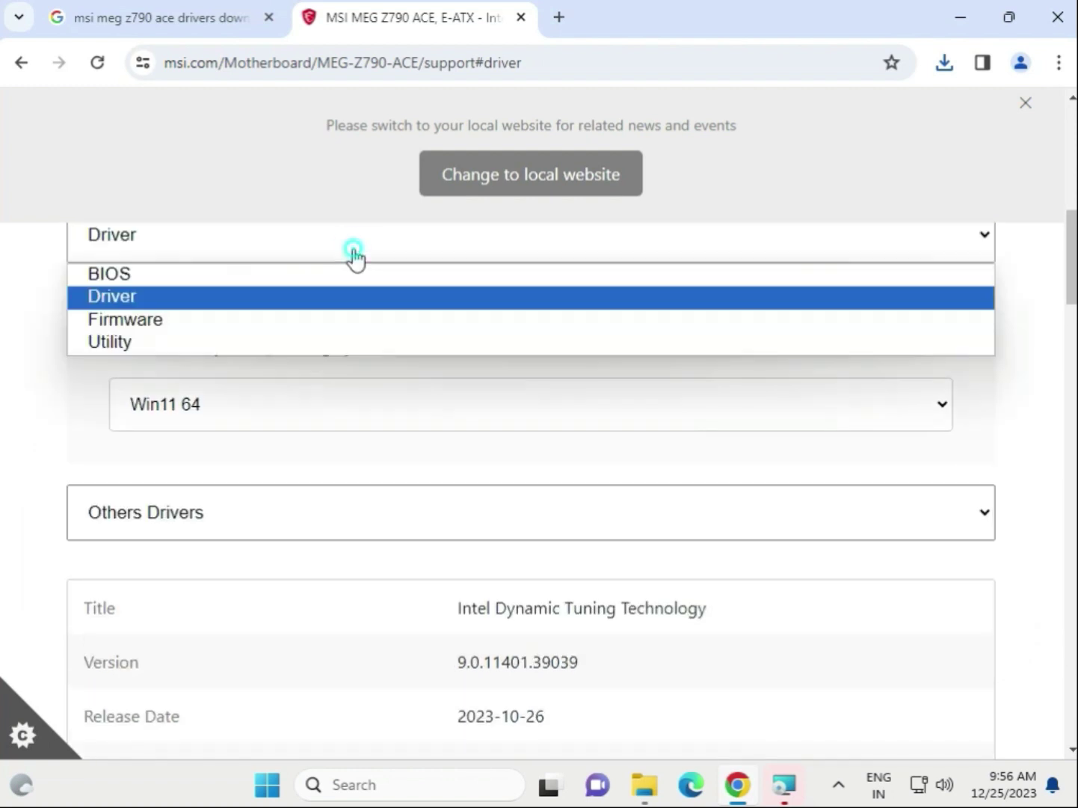
pyautogui.click(314, 320)
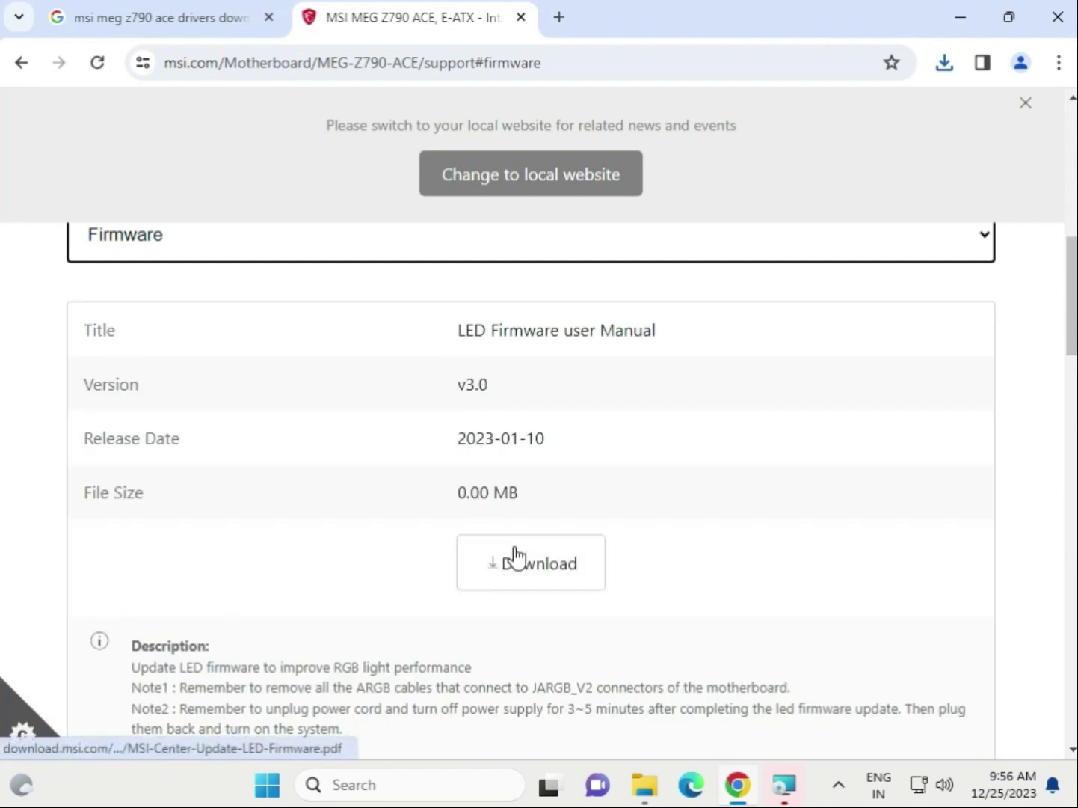
pyautogui.click(278, 245)
pyautogui.click(257, 277)
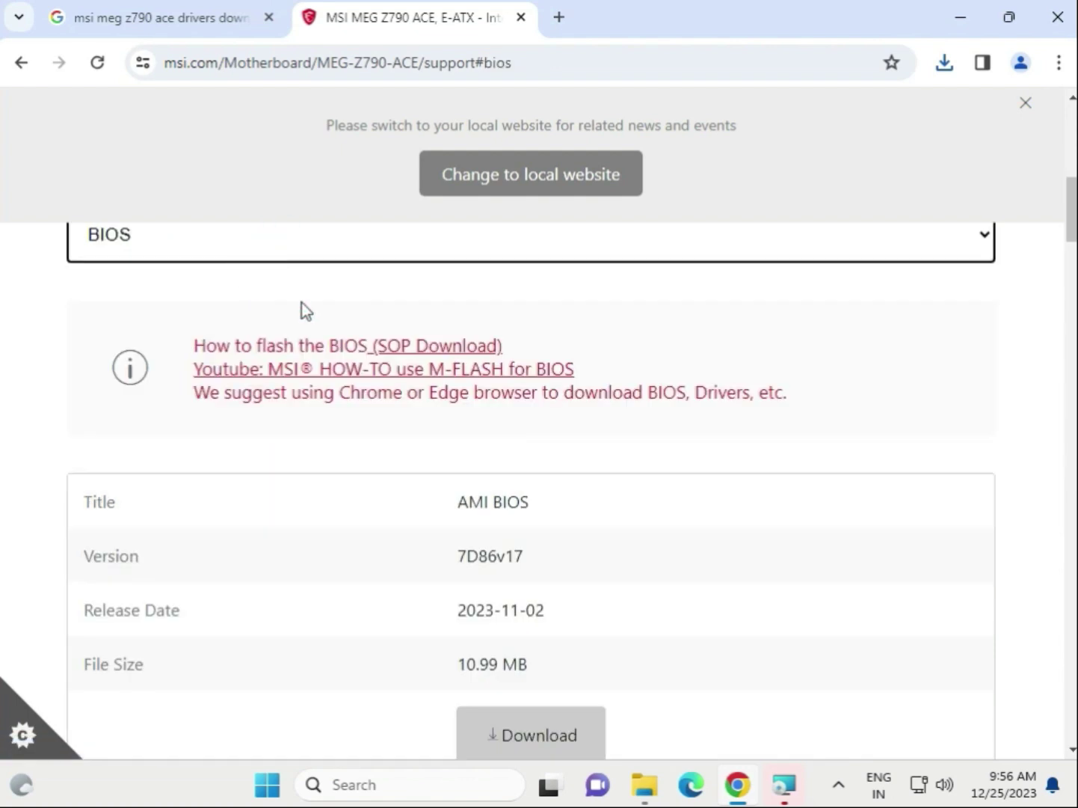
pyautogui.scroll(-1, 590, 523)
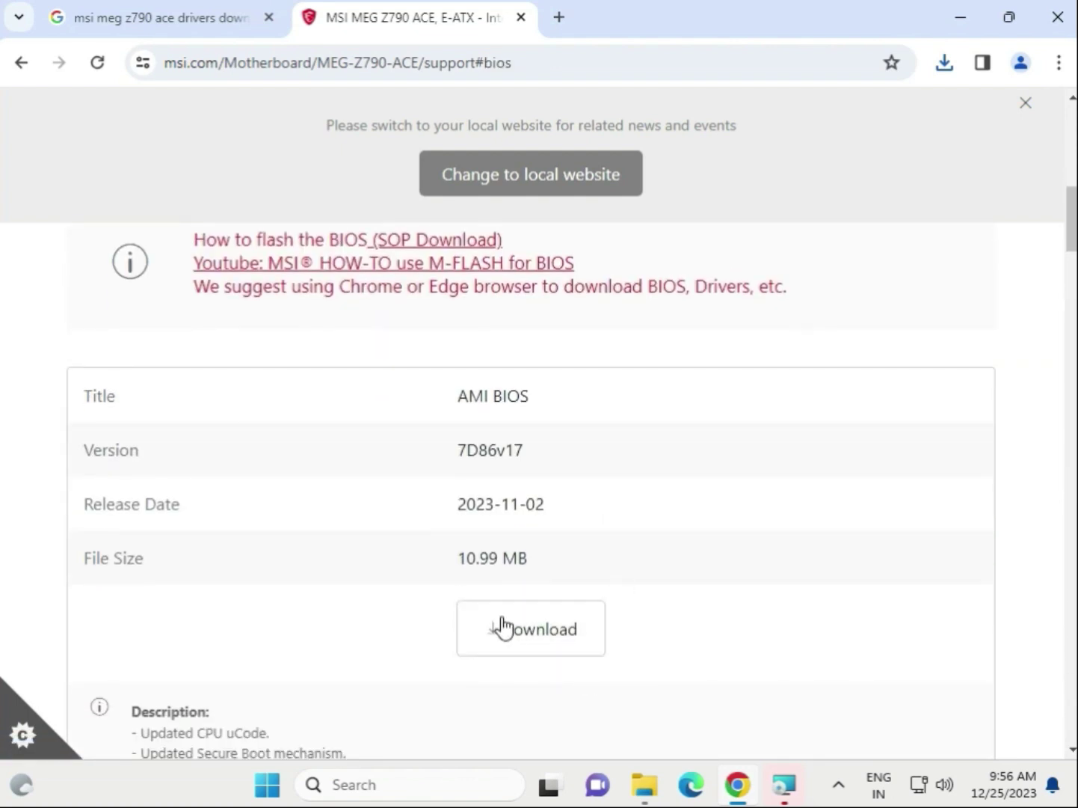
pyautogui.scroll(-2, 646, 630)
pyautogui.scroll(-2, 647, 630)
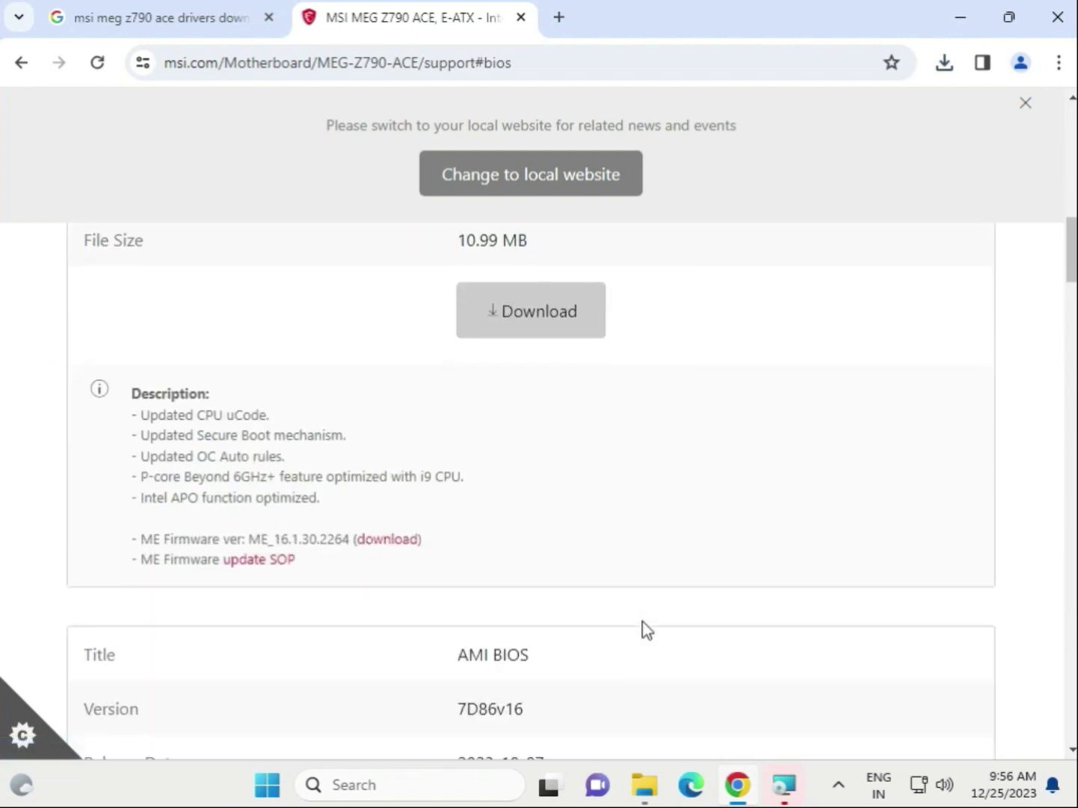
pyautogui.scroll(4, 646, 628)
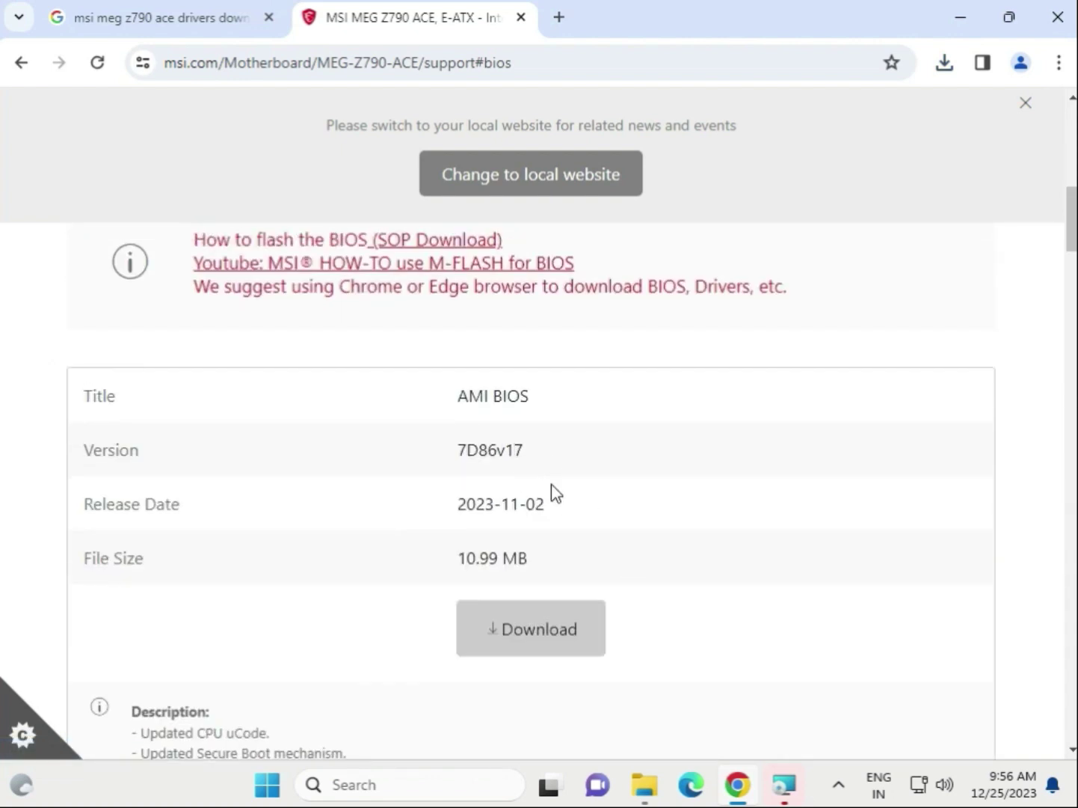
pyautogui.moveTo(549, 503); pyautogui.dragTo(467, 503)
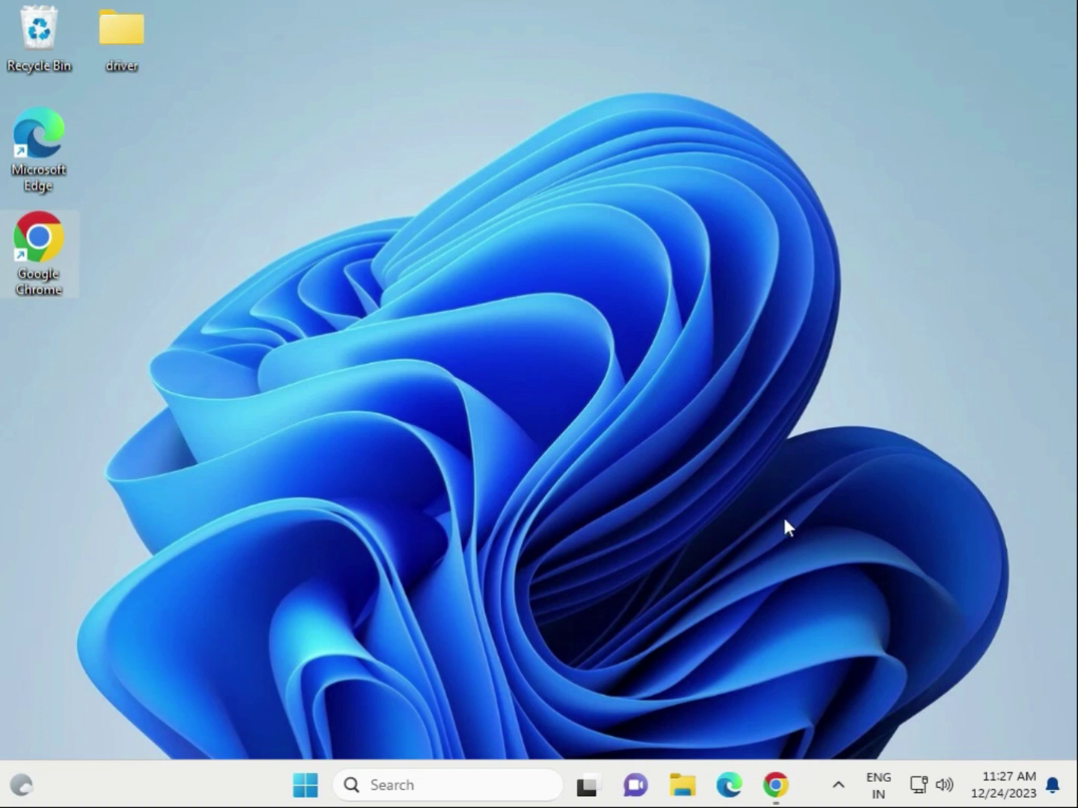
# Step: Open the Downloads folder in File Explorer
pyautogui.click(684, 789)
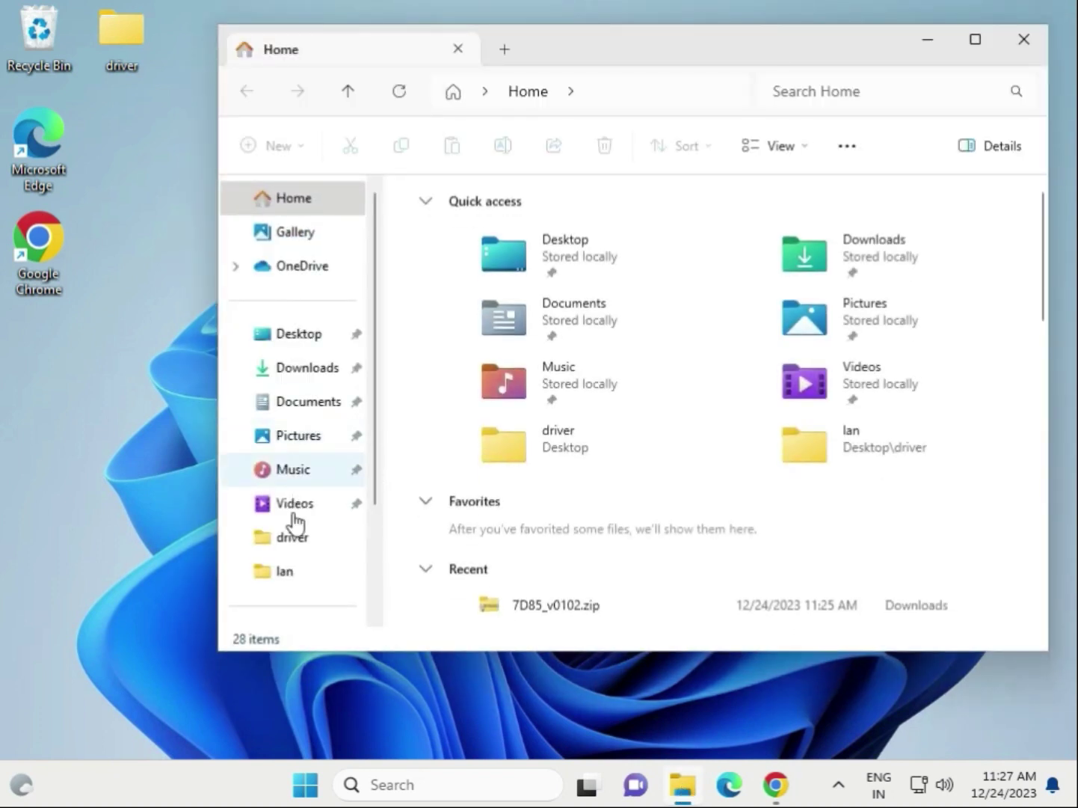
pyautogui.scroll(-3, 295, 516)
pyautogui.click(297, 463)
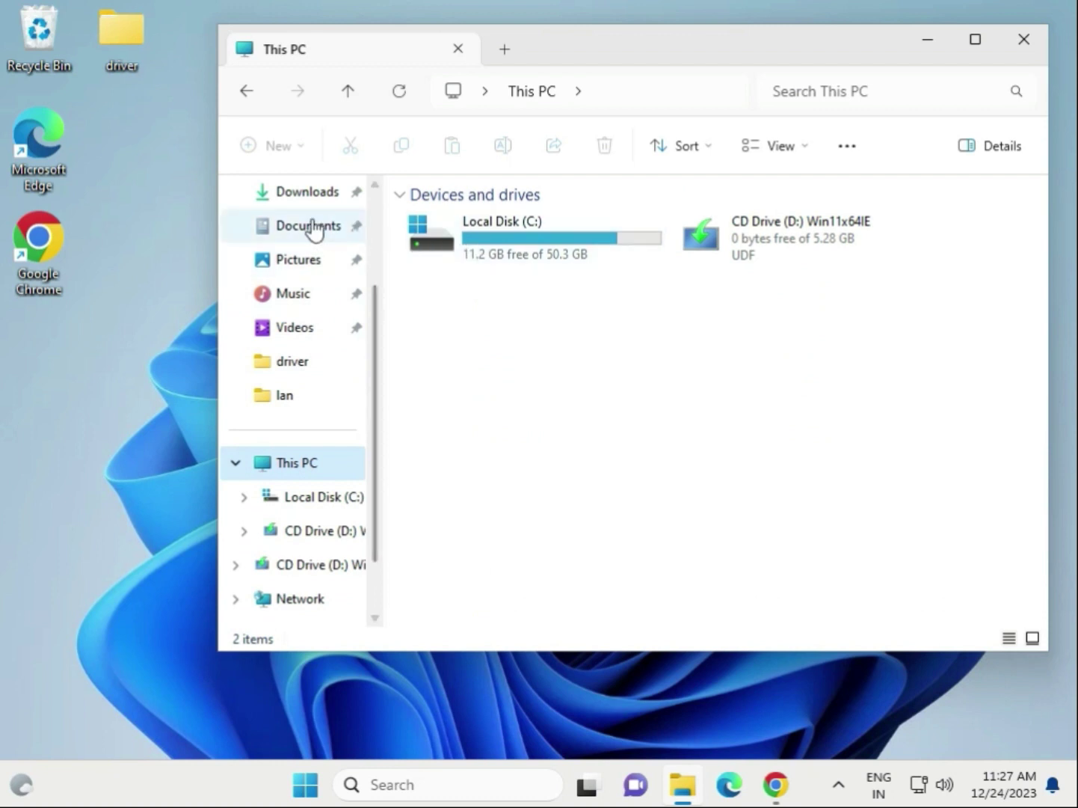
pyautogui.click(308, 192)
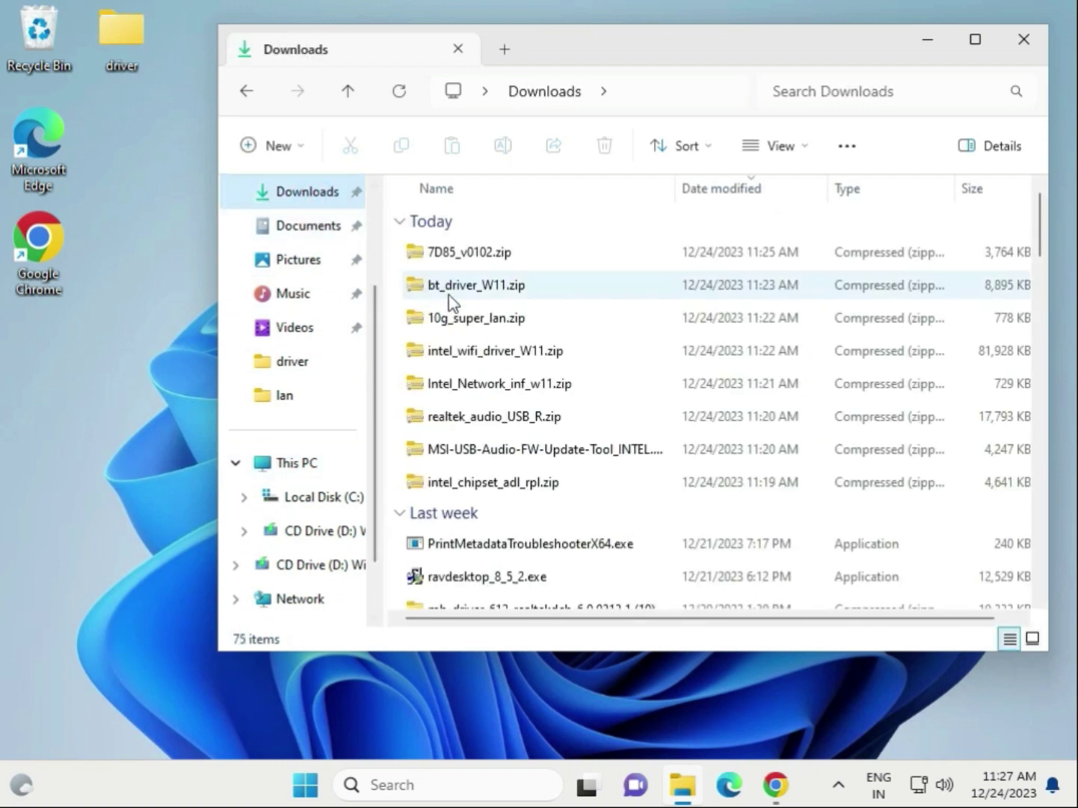
# Step: Select today's eight driver zips, from intel_chipset_adl_rpl.zip onward, and copy them
pyautogui.click(494, 483)
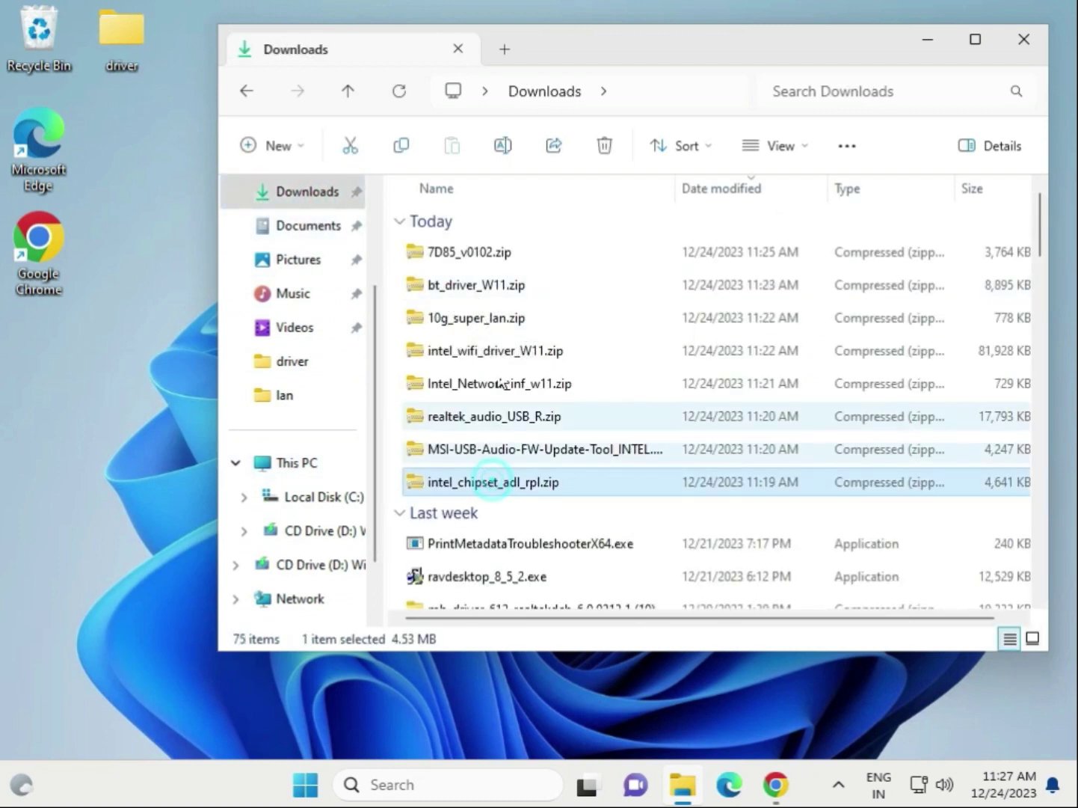
pyautogui.keyDown('shift'); pyautogui.click(489, 252); pyautogui.keyUp('shift')
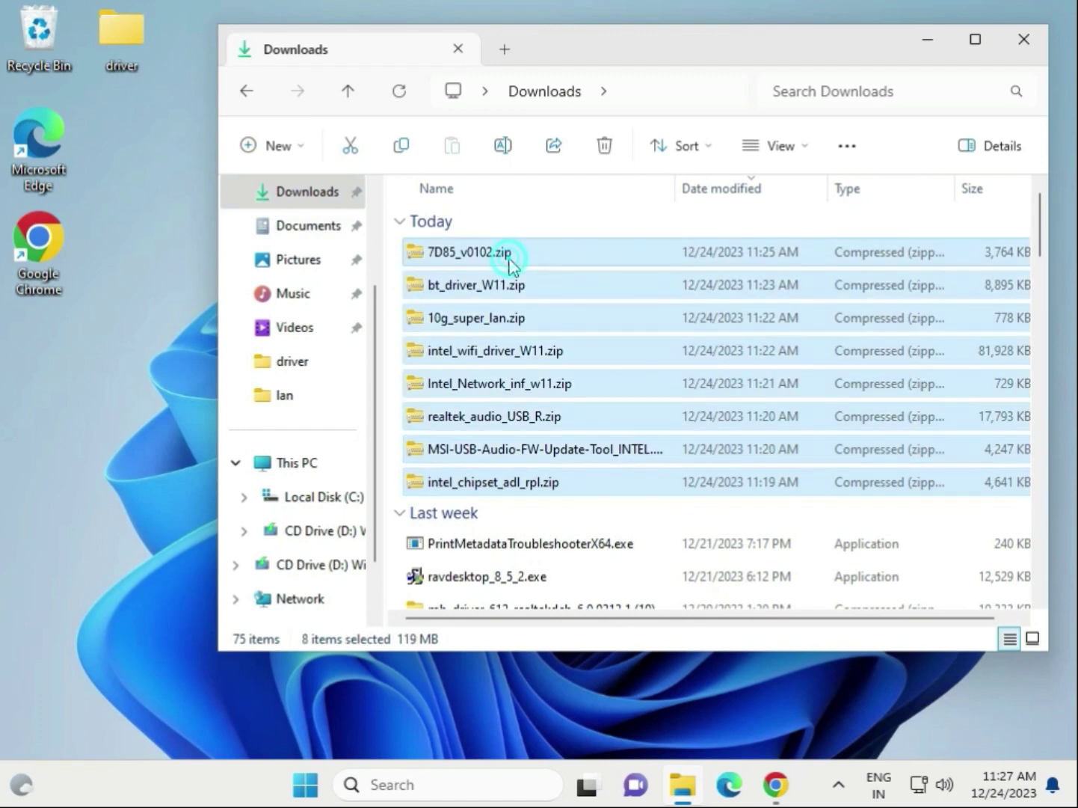
pyautogui.rightClick(535, 326)
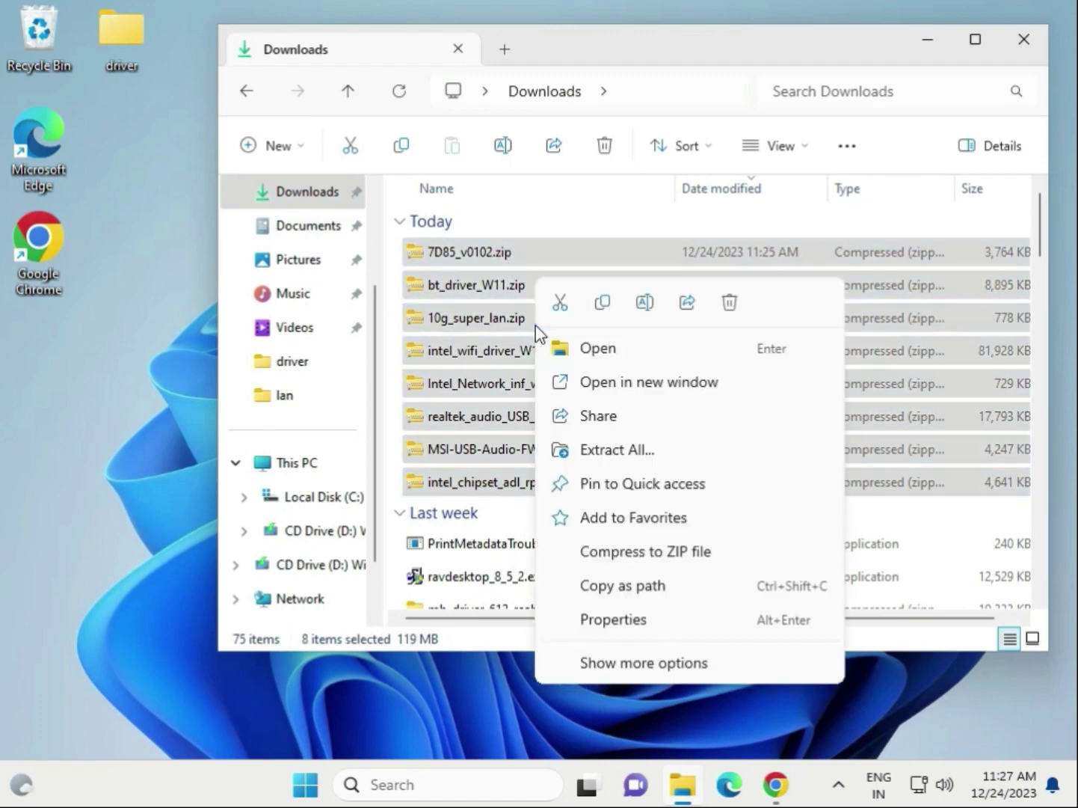
pyautogui.click(601, 302)
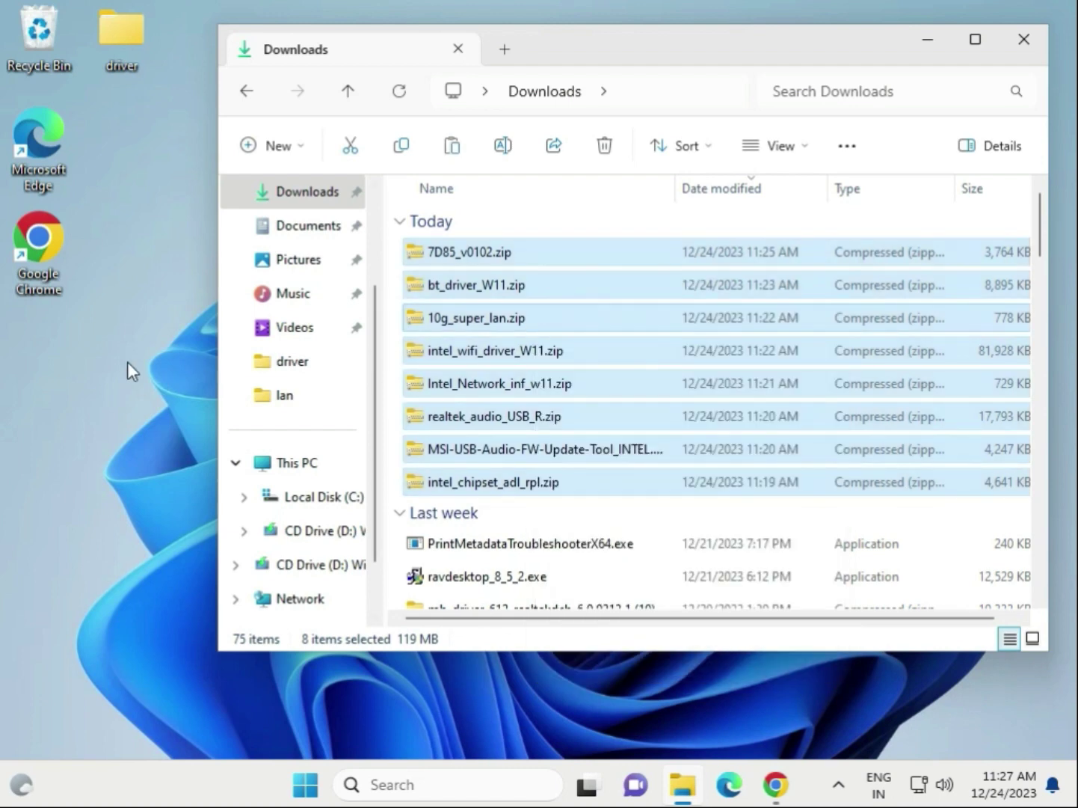
# Step: Open the desktop driver folder and delete its old lan and wifi folders
pyautogui.doubleClick(122, 37)
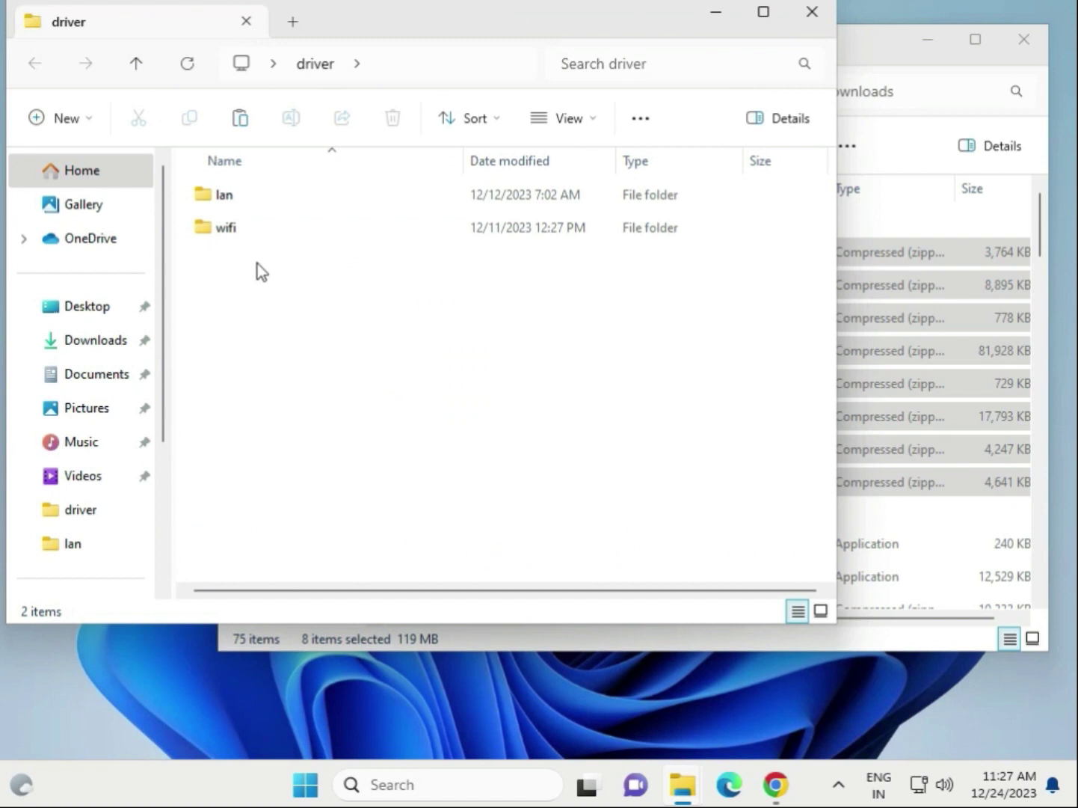
pyautogui.hotkey('ctrl', 'a')
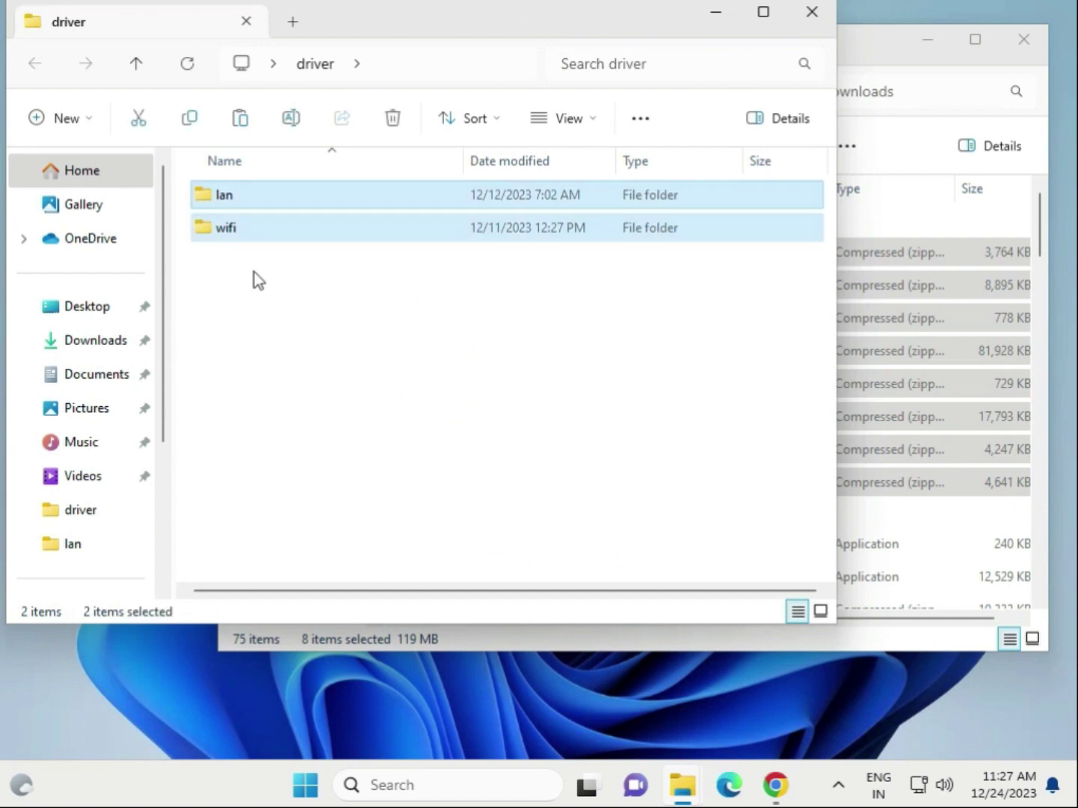
pyautogui.press('Delete')
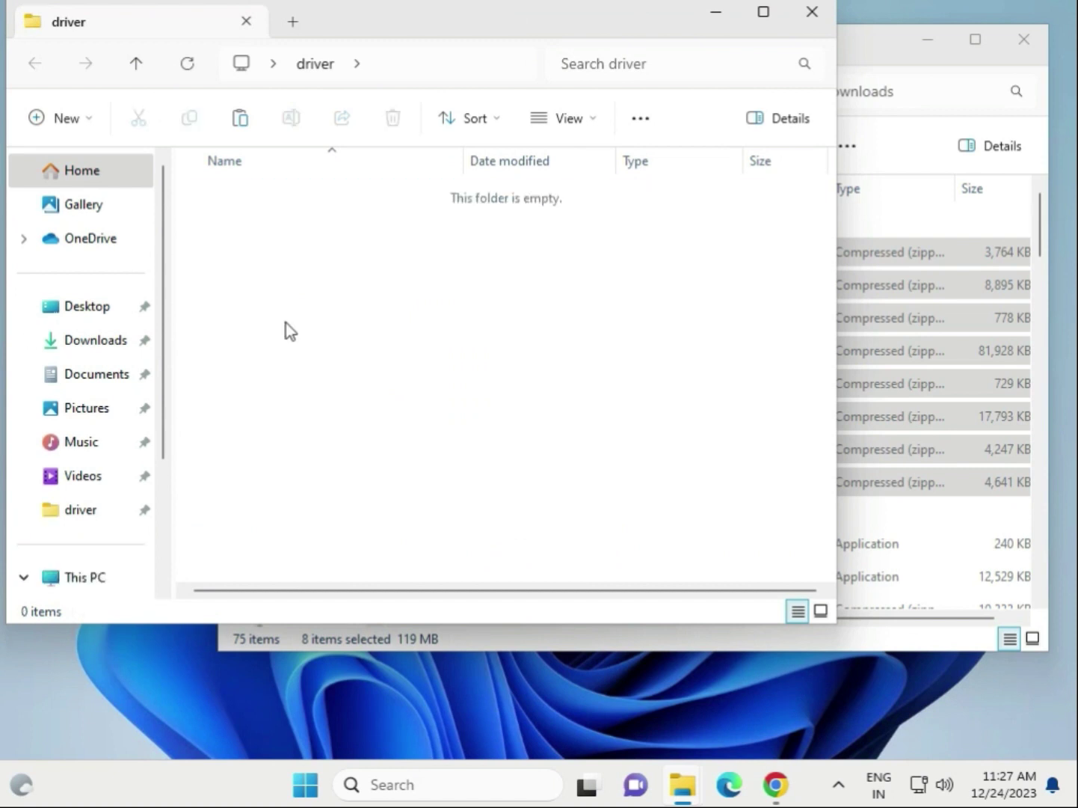
# Step: Paste the copied driver zips into the empty folder, then select 10g_super_lan.zip
pyautogui.rightClick(286, 322)
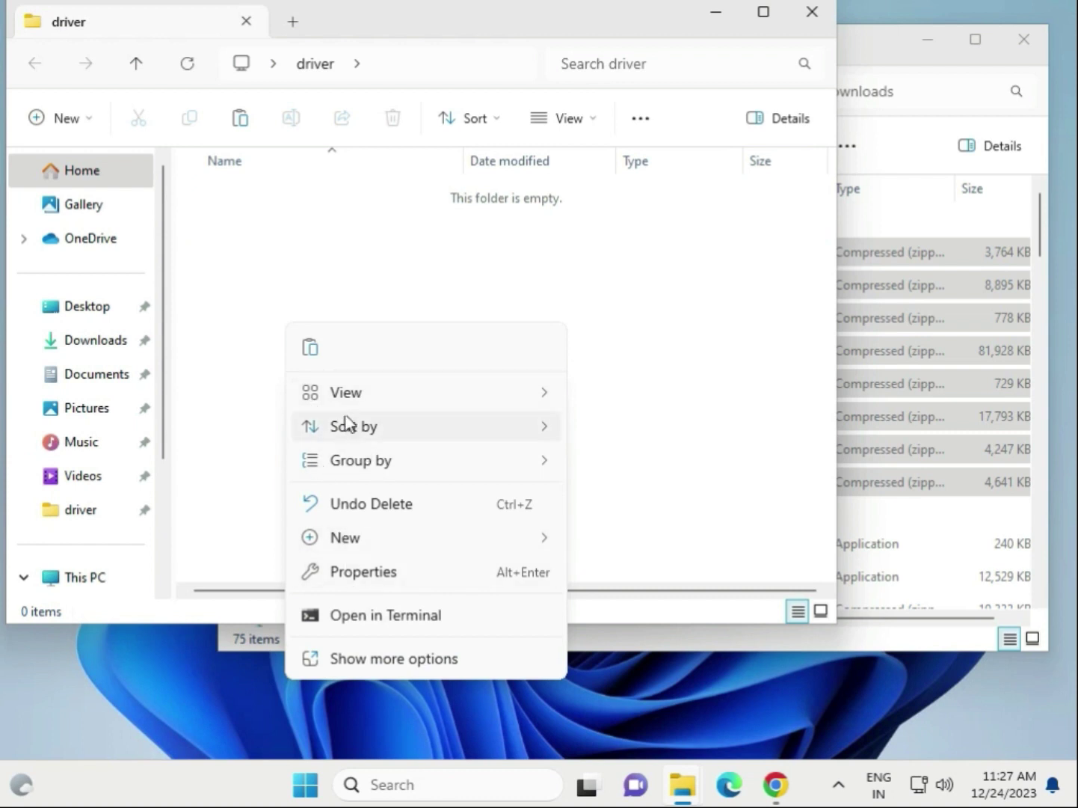
pyautogui.click(310, 347)
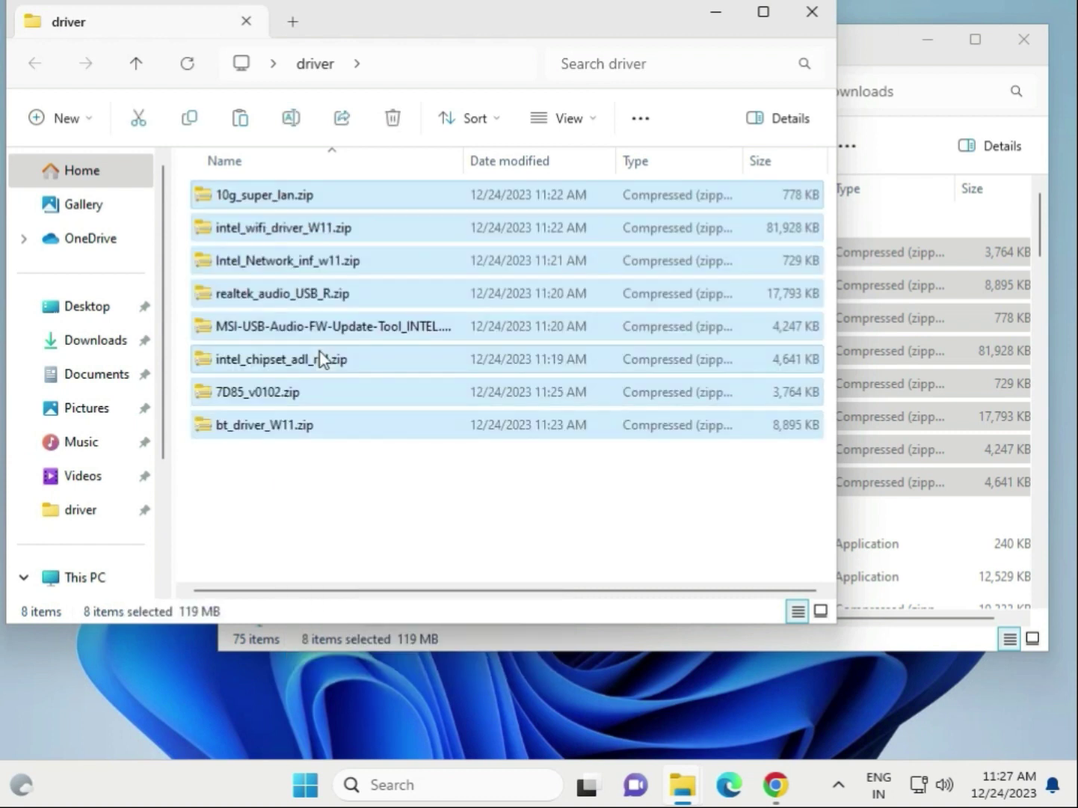
pyautogui.click(450, 493)
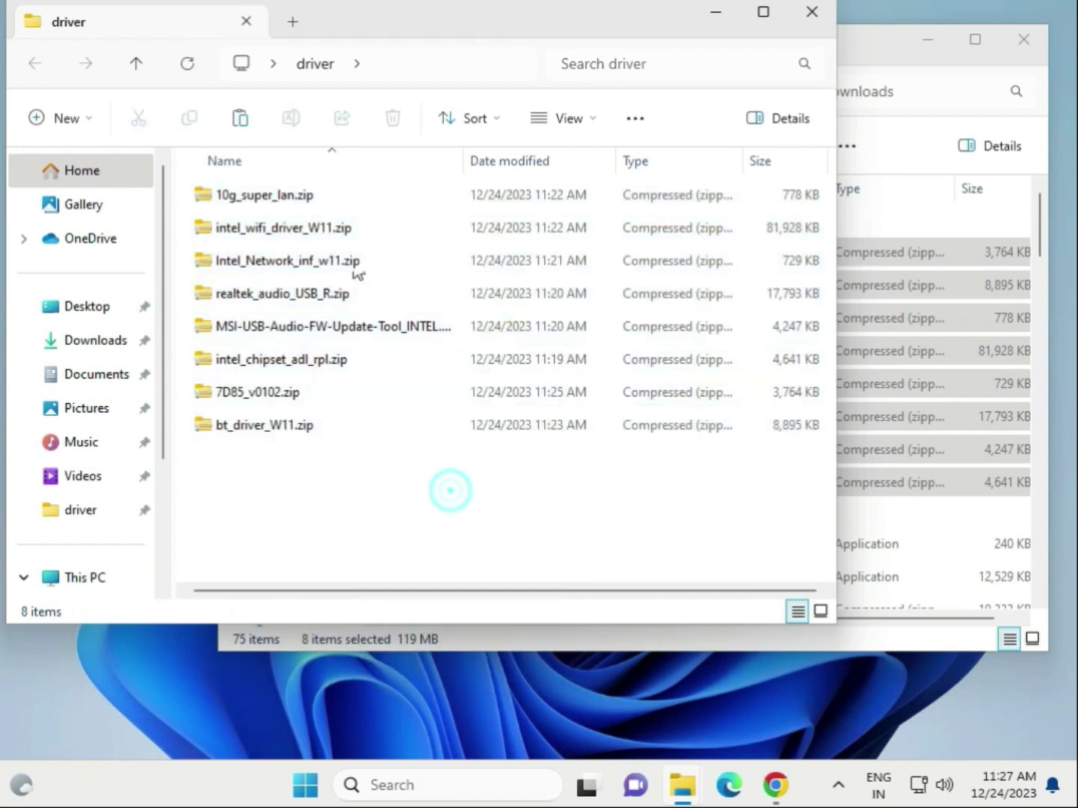
pyautogui.click(279, 195)
# Step: Extract All 10g_super_lan.zip to Desktop\driver, then close the extra folder window
pyautogui.rightClick(306, 199)
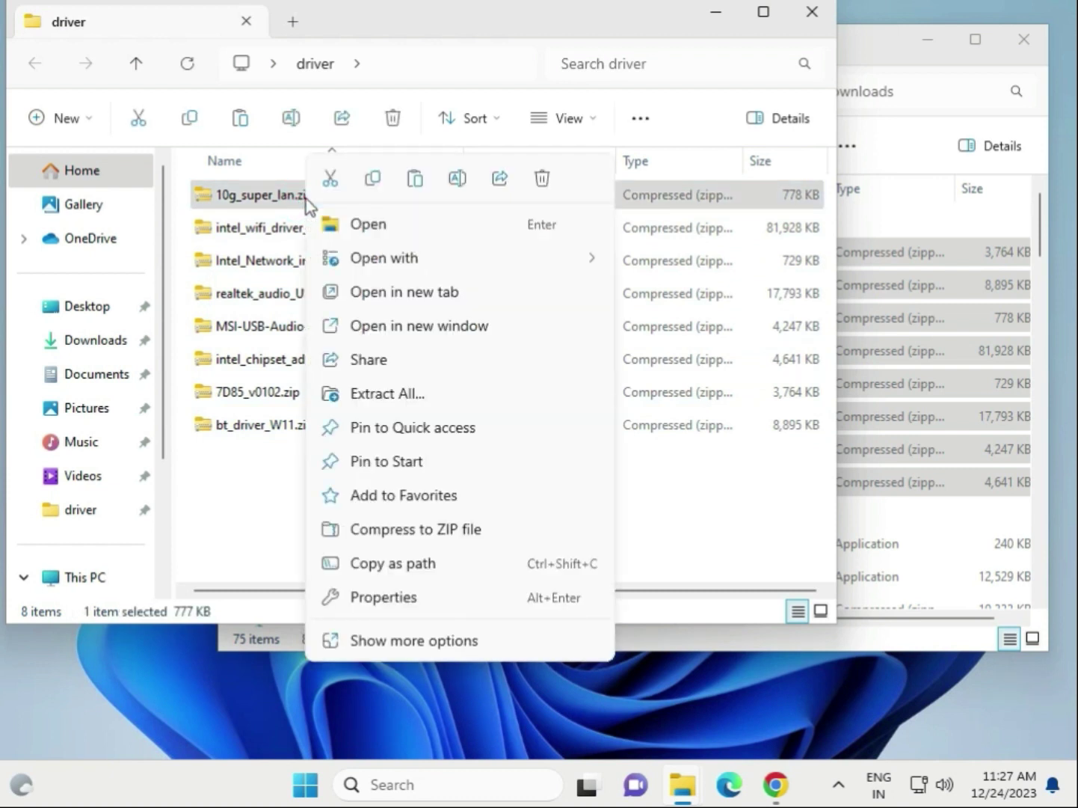
pyautogui.click(375, 637)
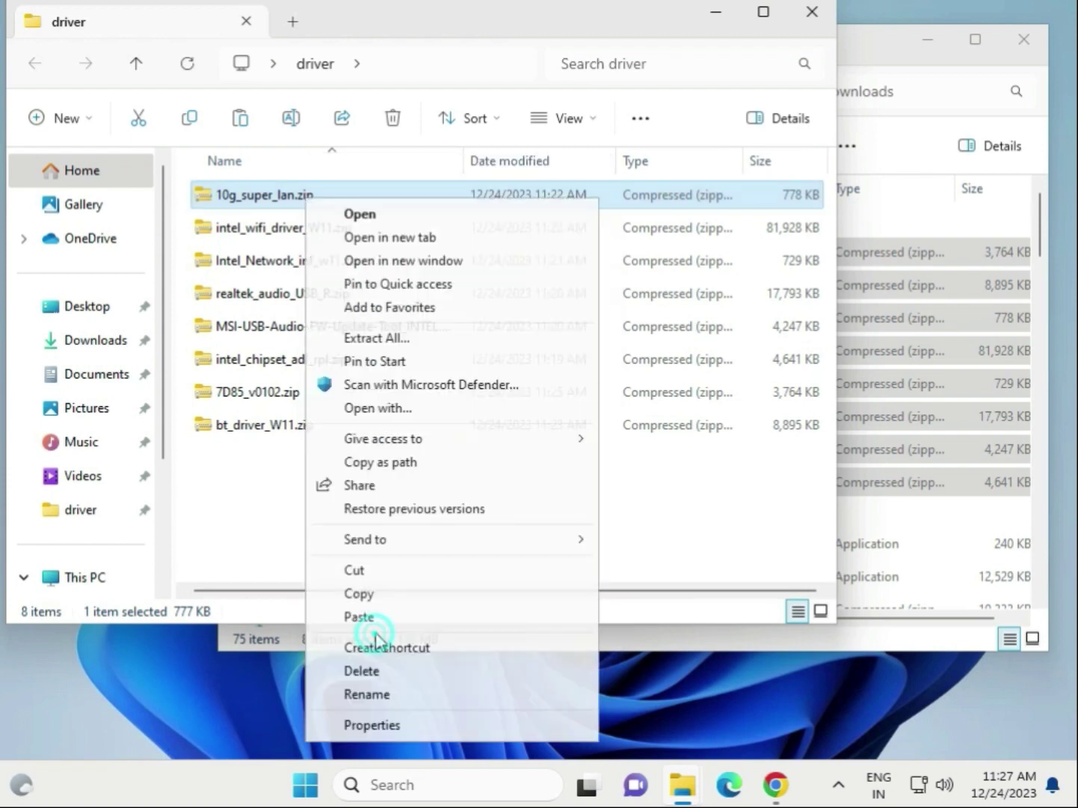
pyautogui.click(376, 337)
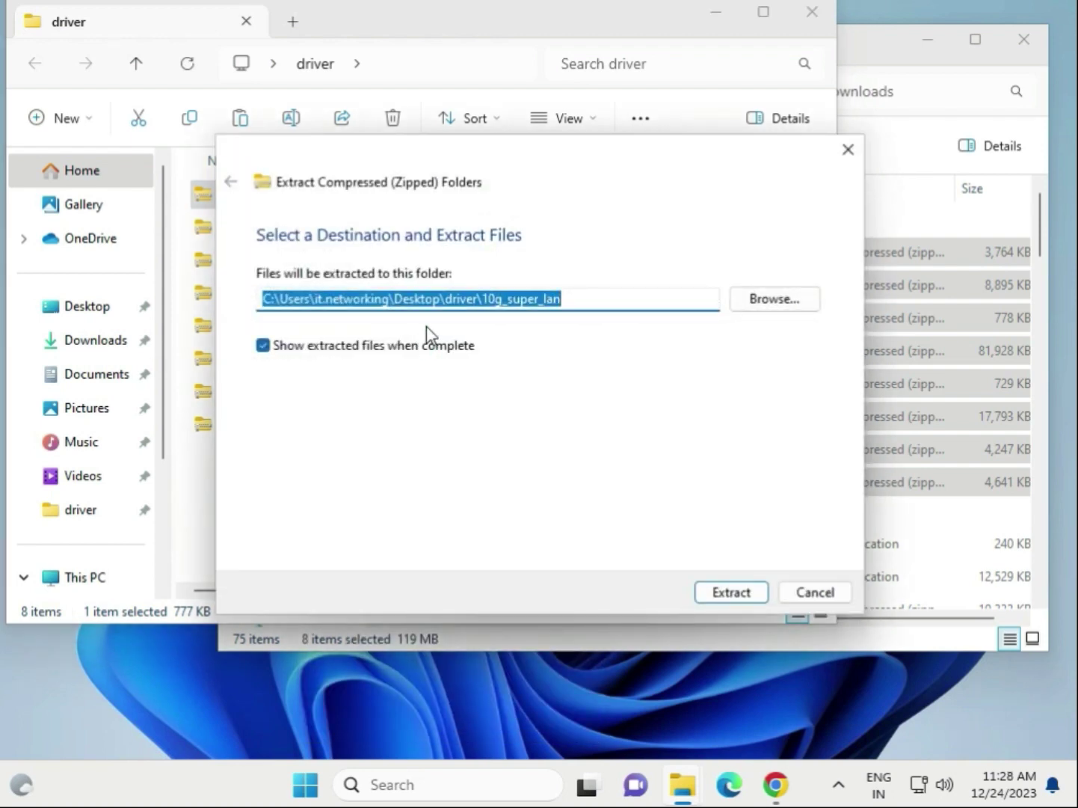
pyautogui.click(774, 298)
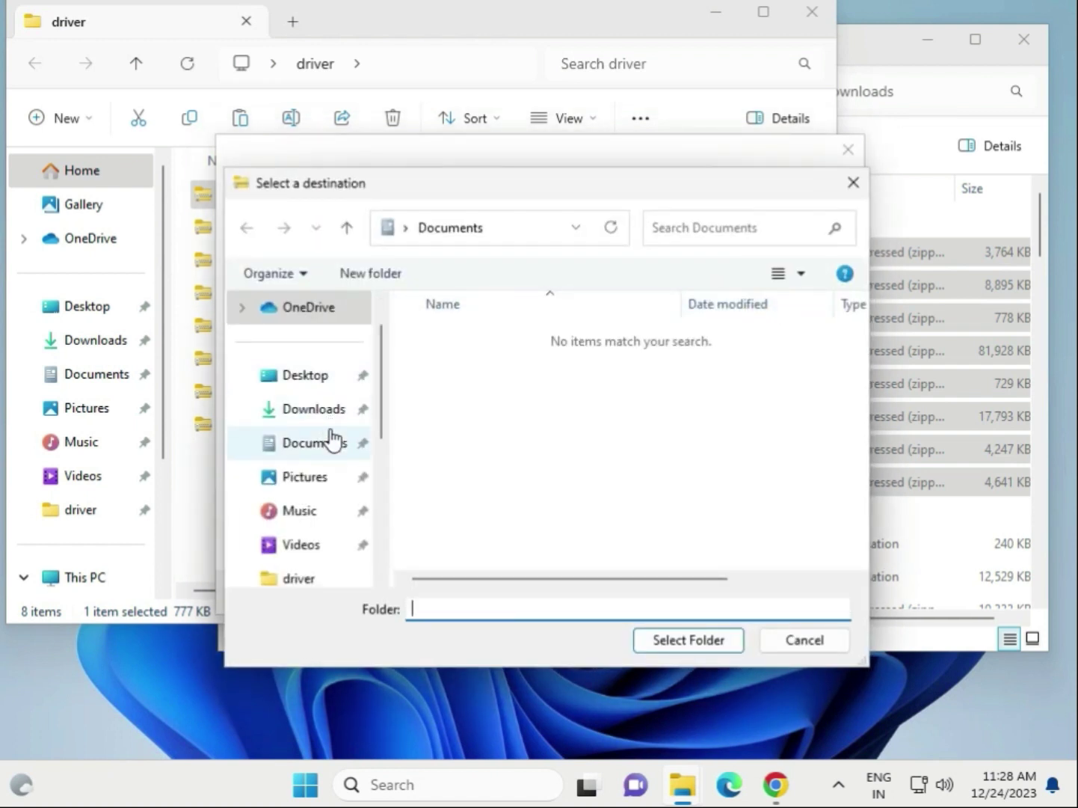
pyautogui.click(305, 376)
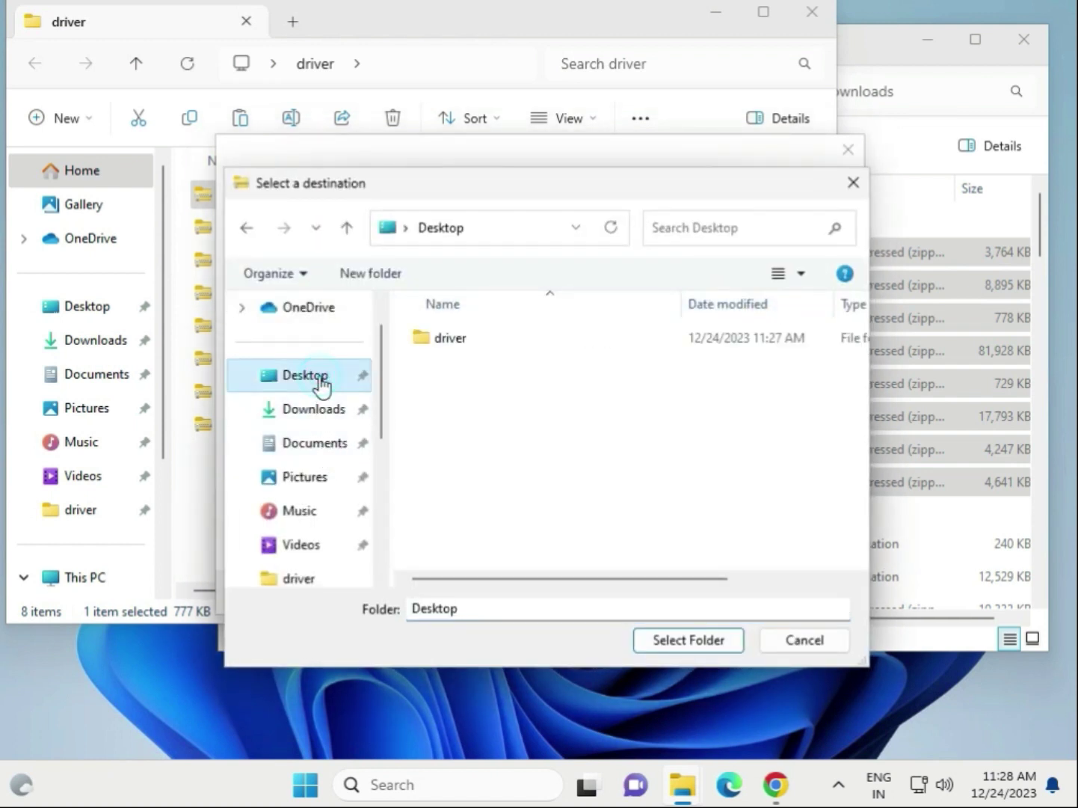
pyautogui.doubleClick(455, 337)
pyautogui.click(689, 640)
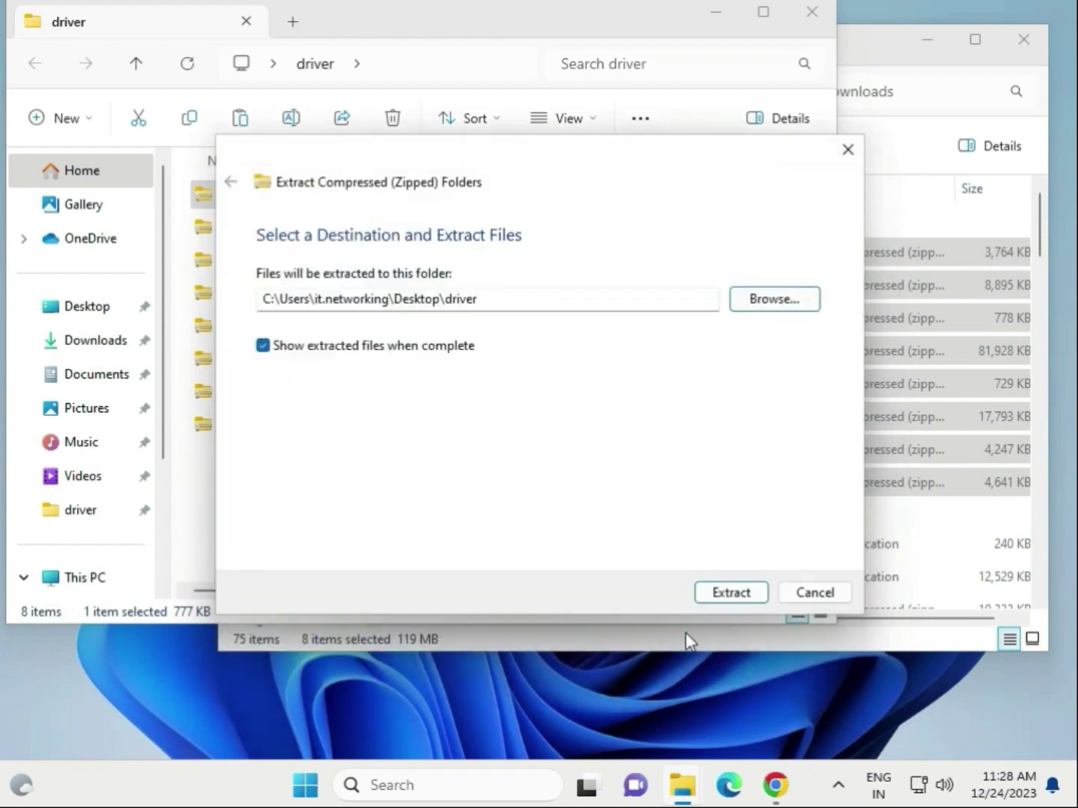
pyautogui.click(731, 592)
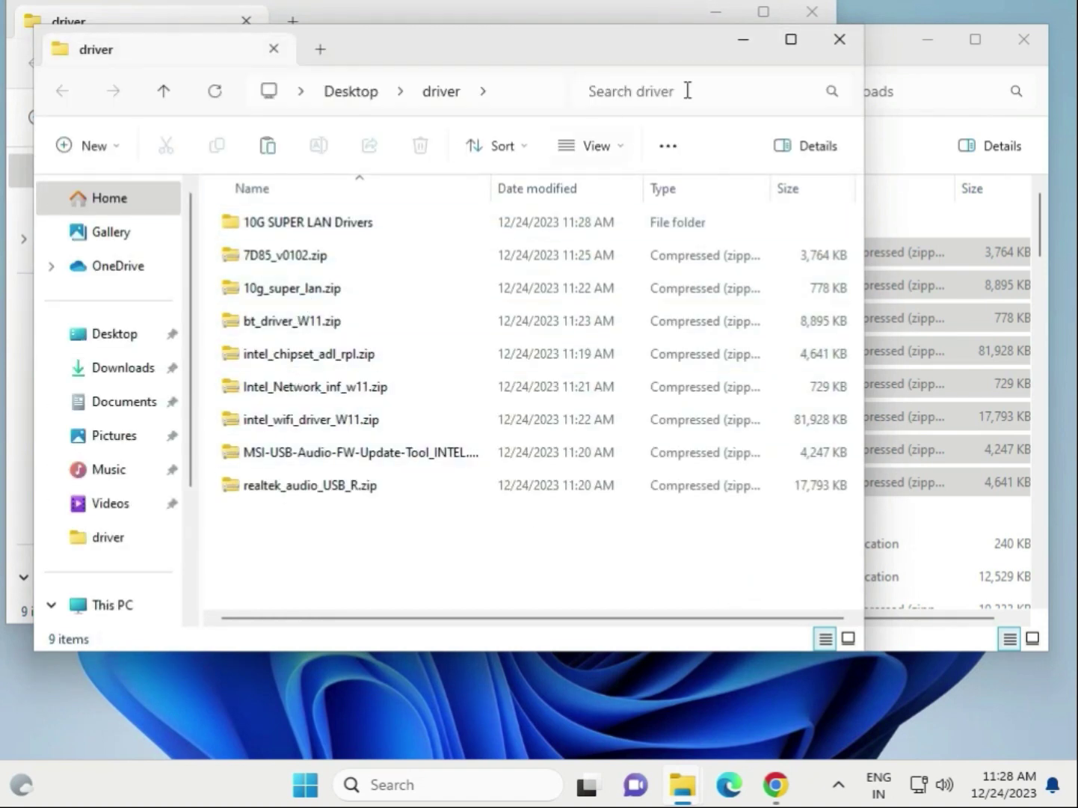
pyautogui.click(839, 39)
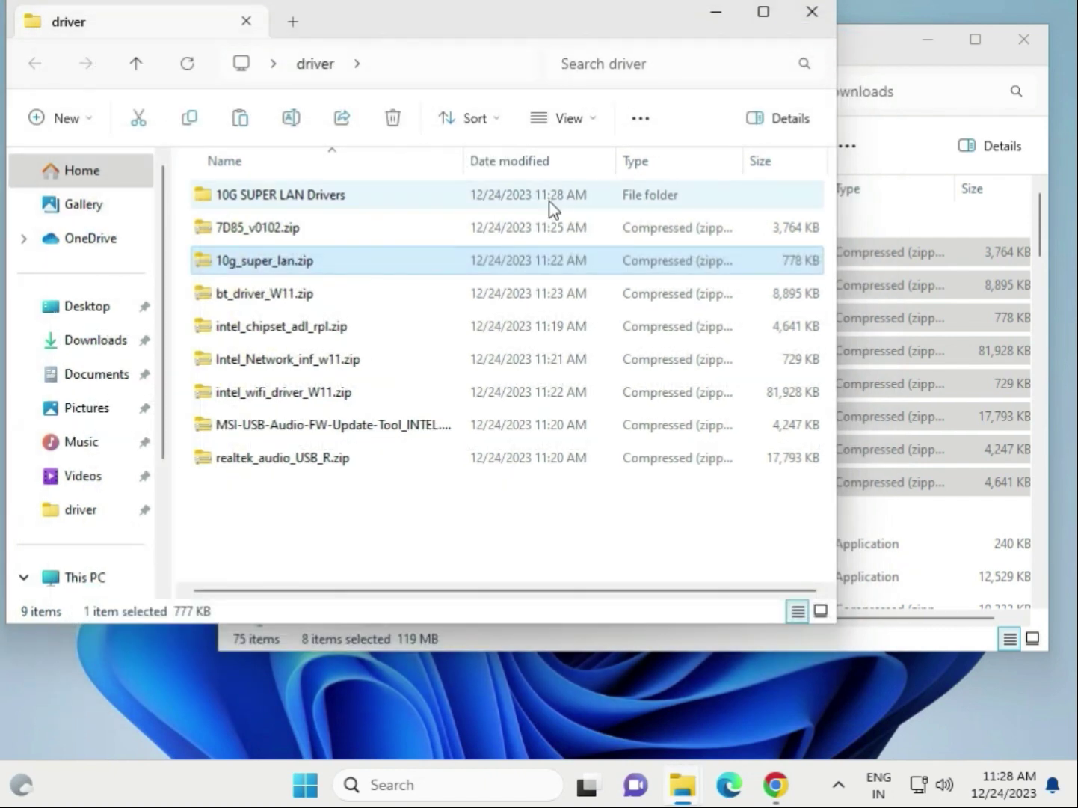
# Step: Extract All 7D85_v0102.zip with Desktop\driver as the destination folder
pyautogui.click(275, 227)
pyautogui.rightClick(276, 227)
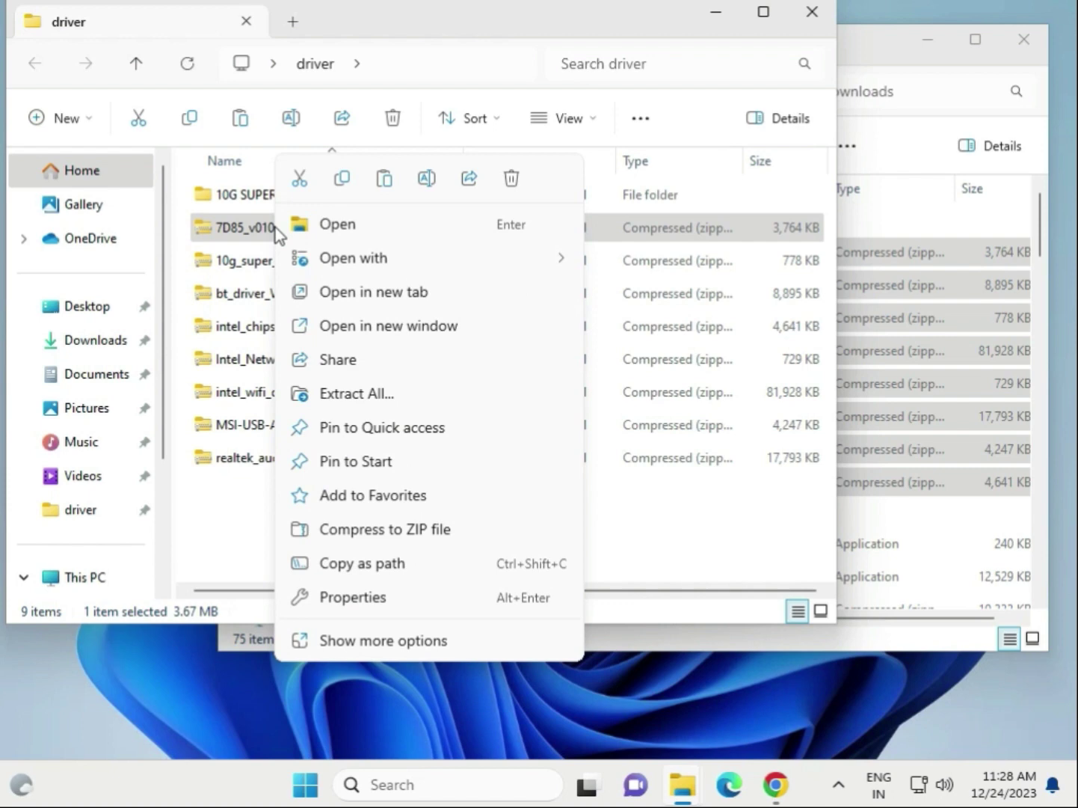
pyautogui.click(361, 641)
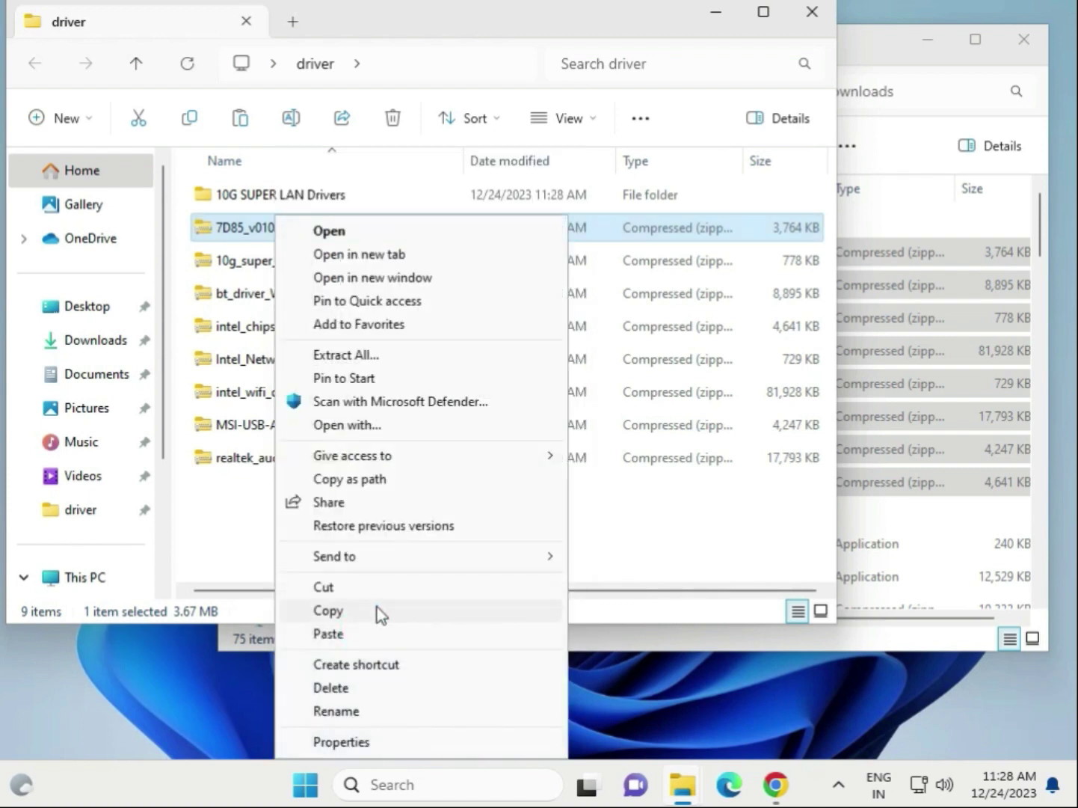
pyautogui.click(396, 356)
pyautogui.click(765, 300)
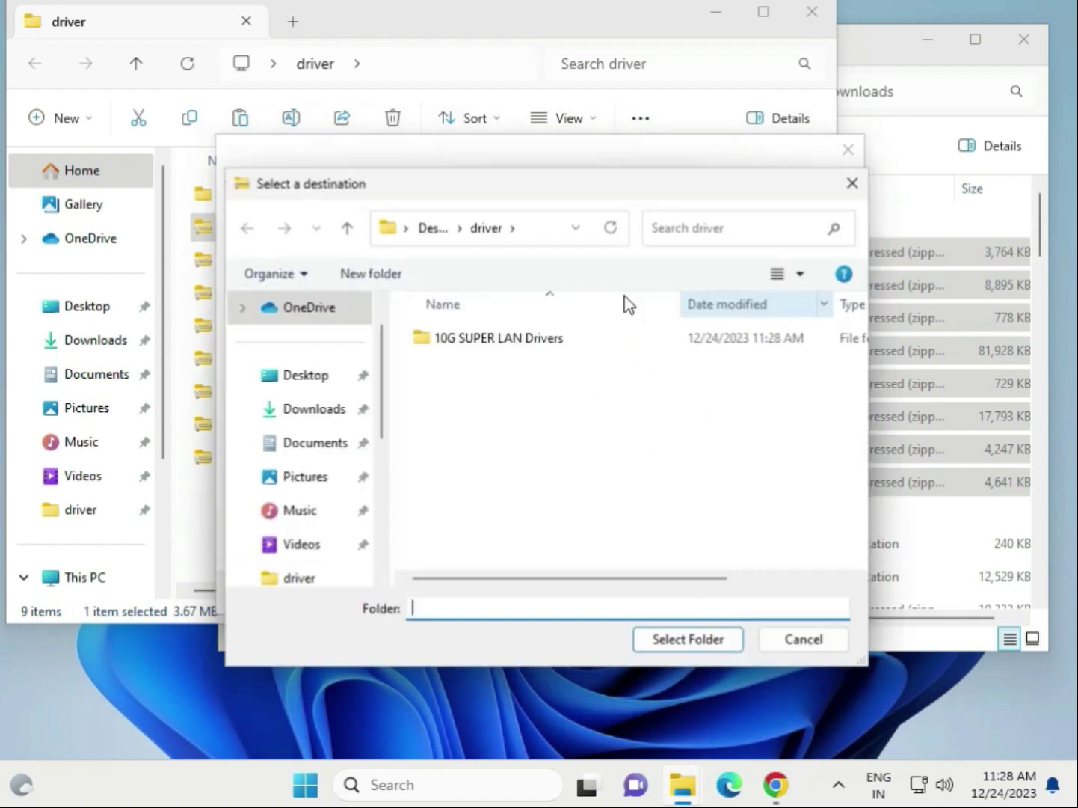
pyautogui.click(306, 376)
pyautogui.doubleClick(455, 337)
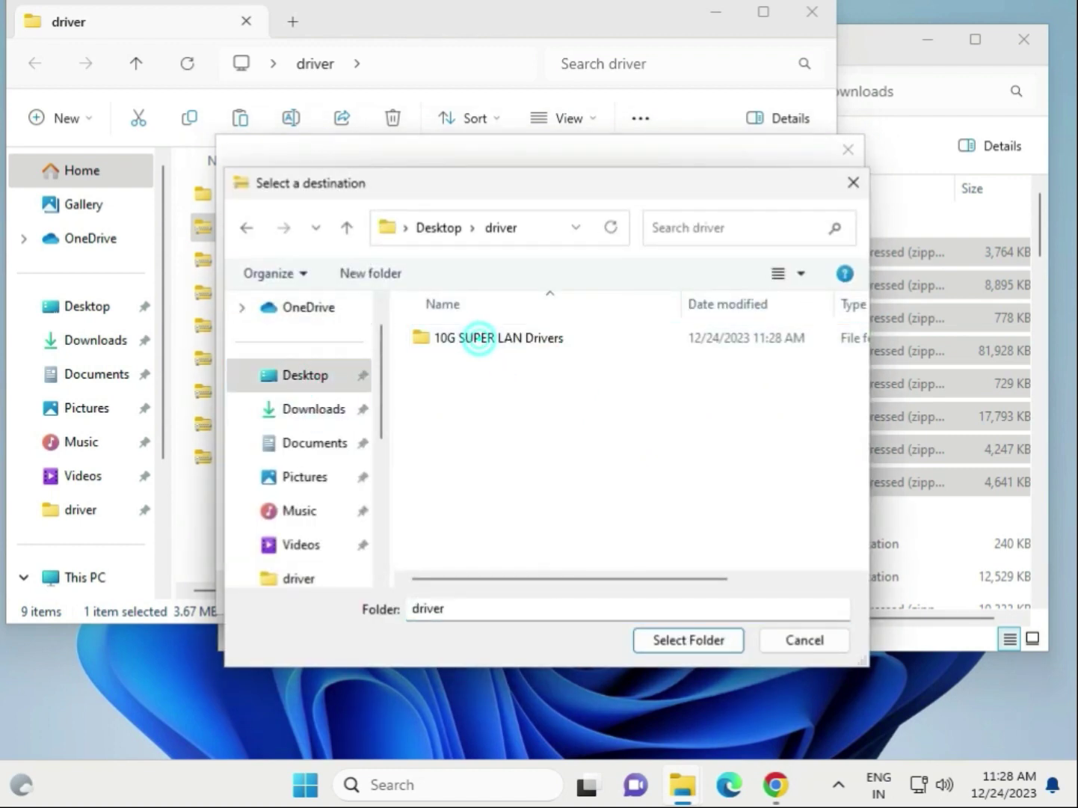
pyautogui.click(688, 640)
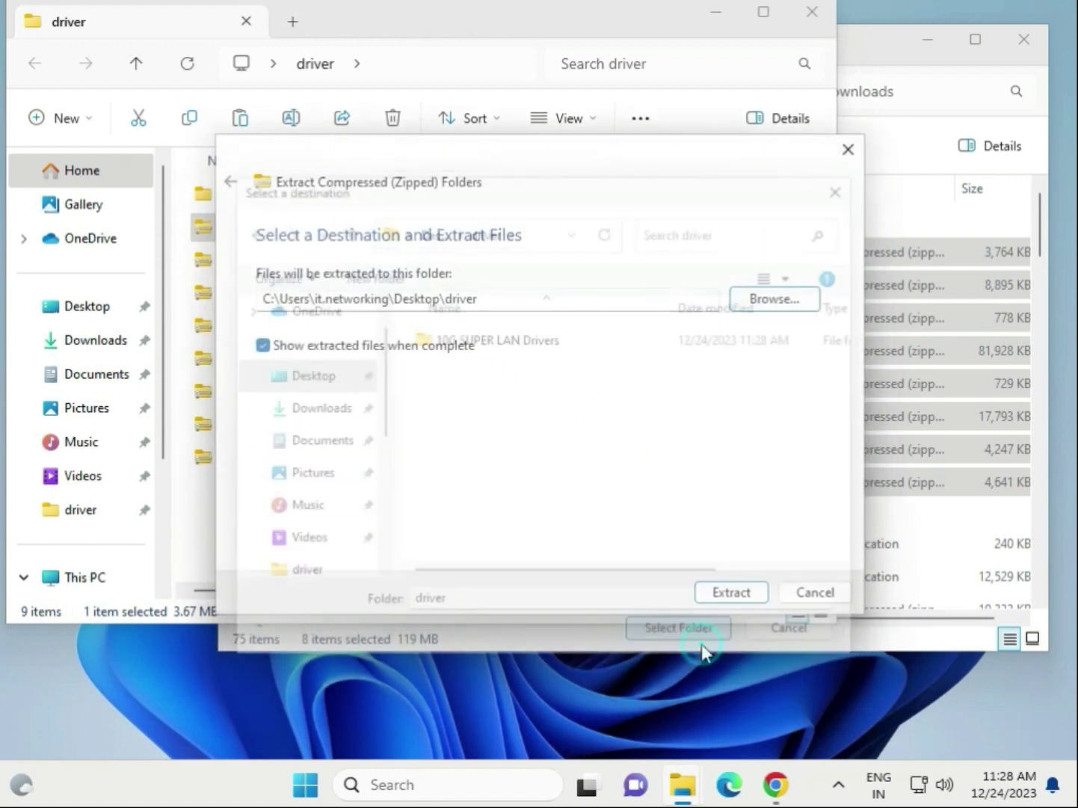
pyautogui.click(731, 591)
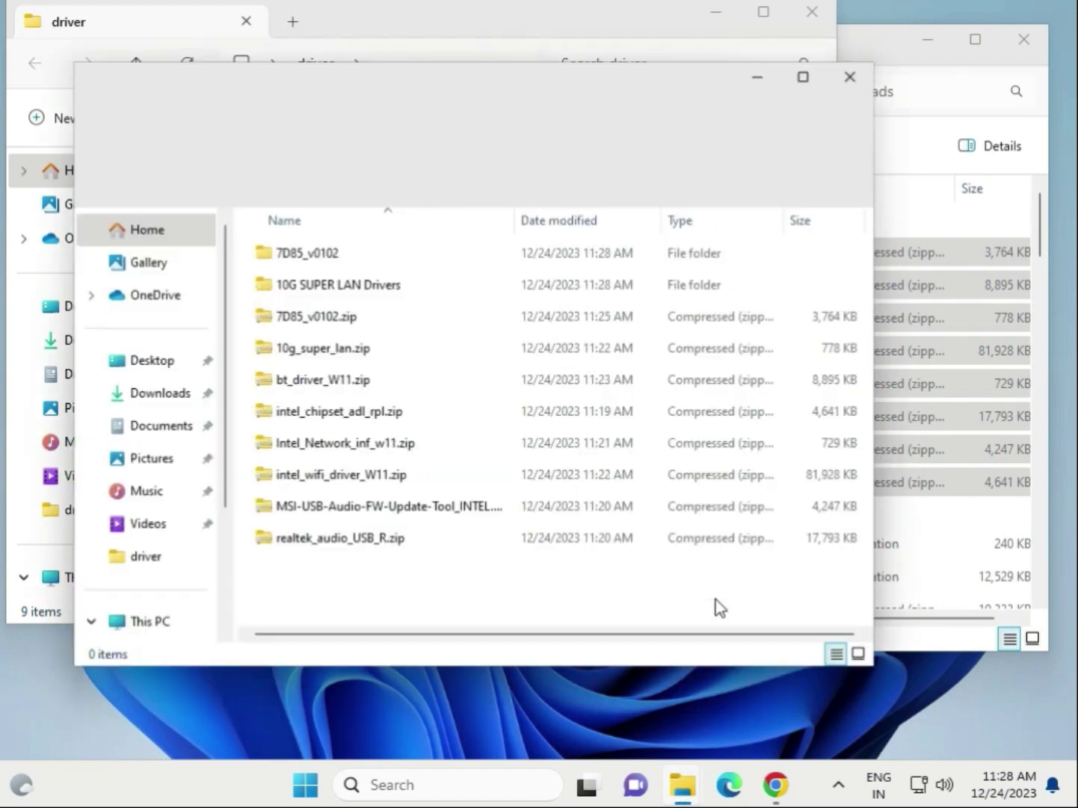
# Step: Close the extracted-folder window and look through the driver folder's items one by one
pyautogui.click(866, 71)
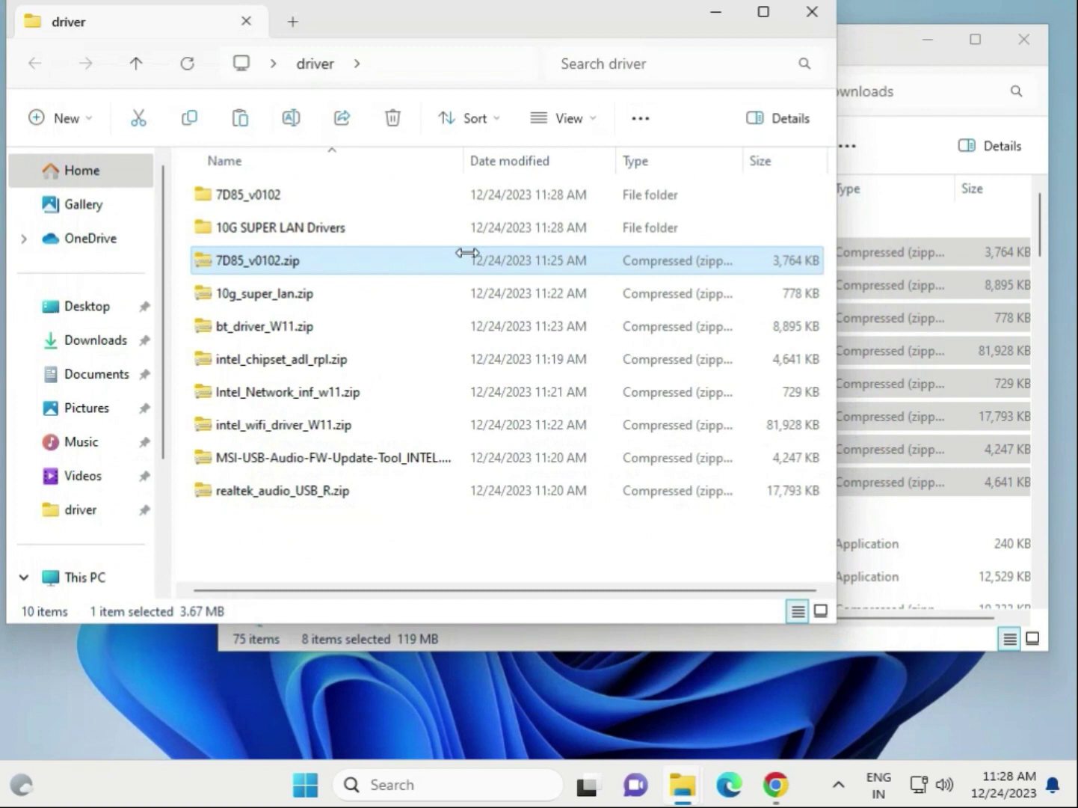
pyautogui.click(271, 230)
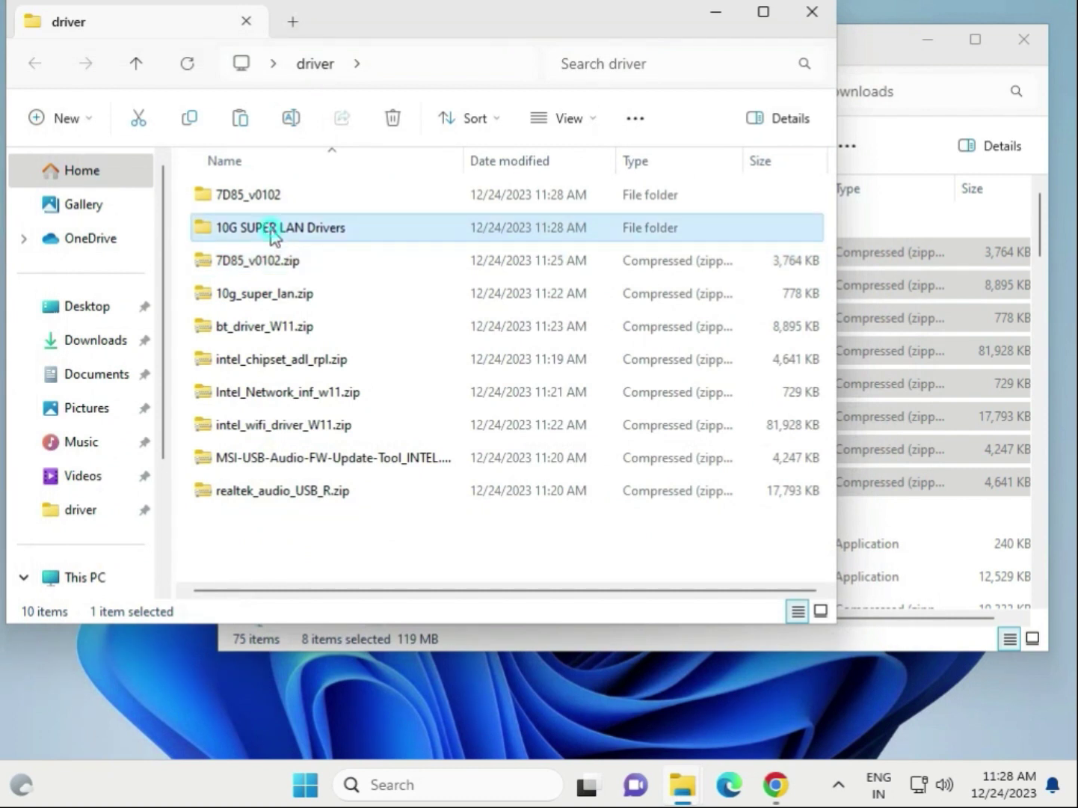
pyautogui.click(272, 298)
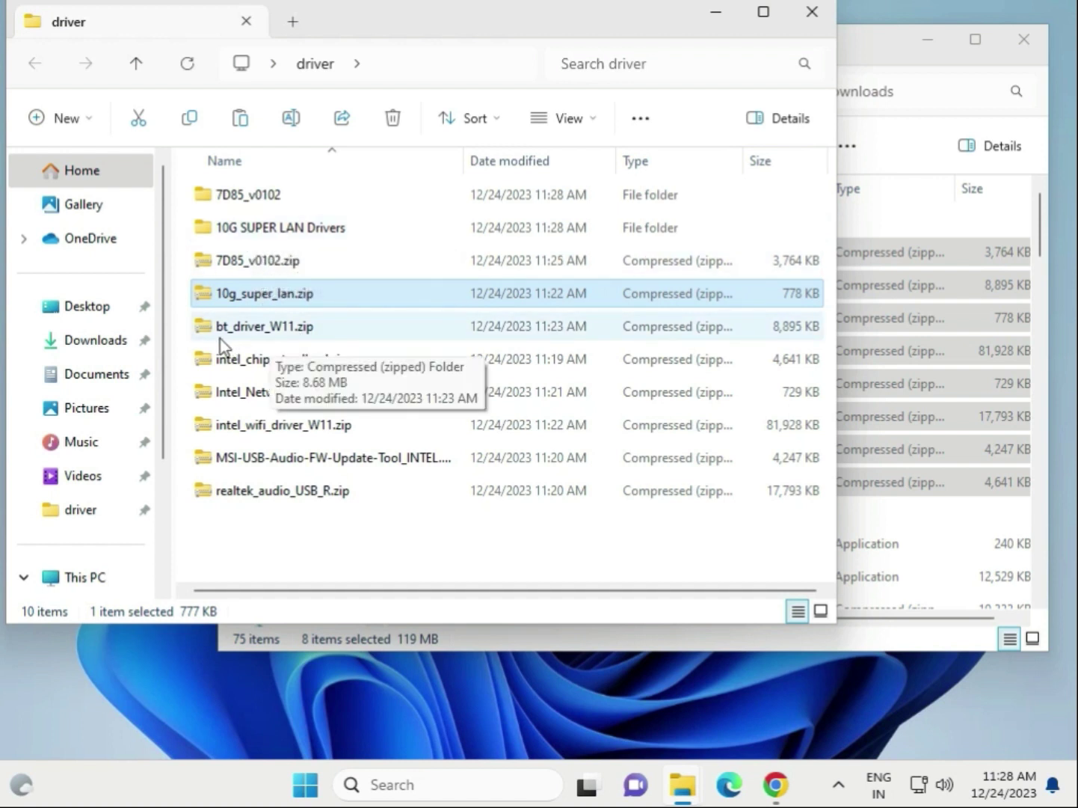
pyautogui.click(236, 326)
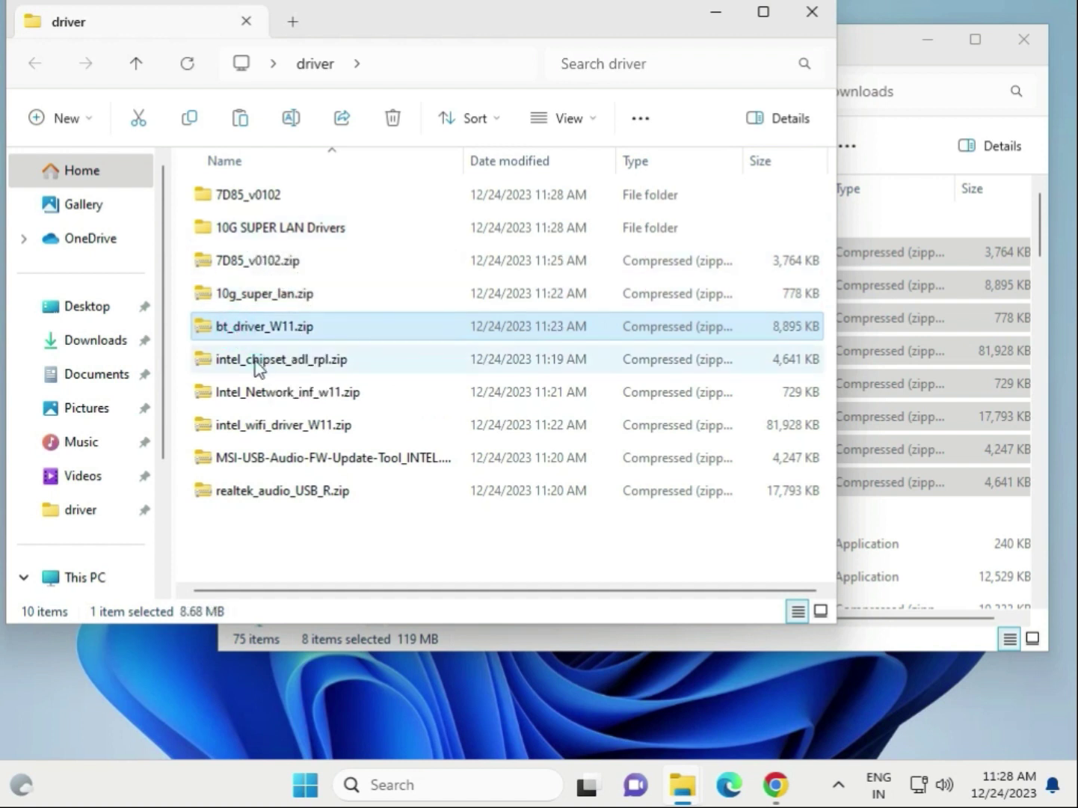
pyautogui.click(253, 358)
pyautogui.click(257, 391)
pyautogui.click(261, 425)
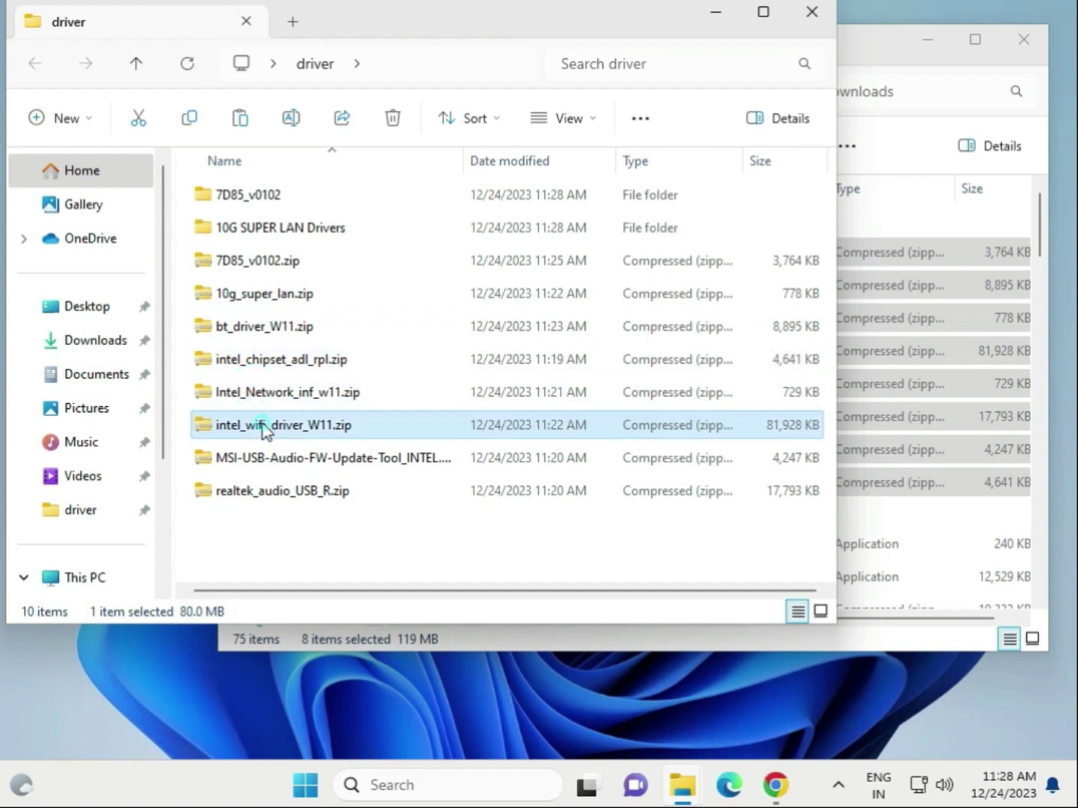
pyautogui.click(283, 457)
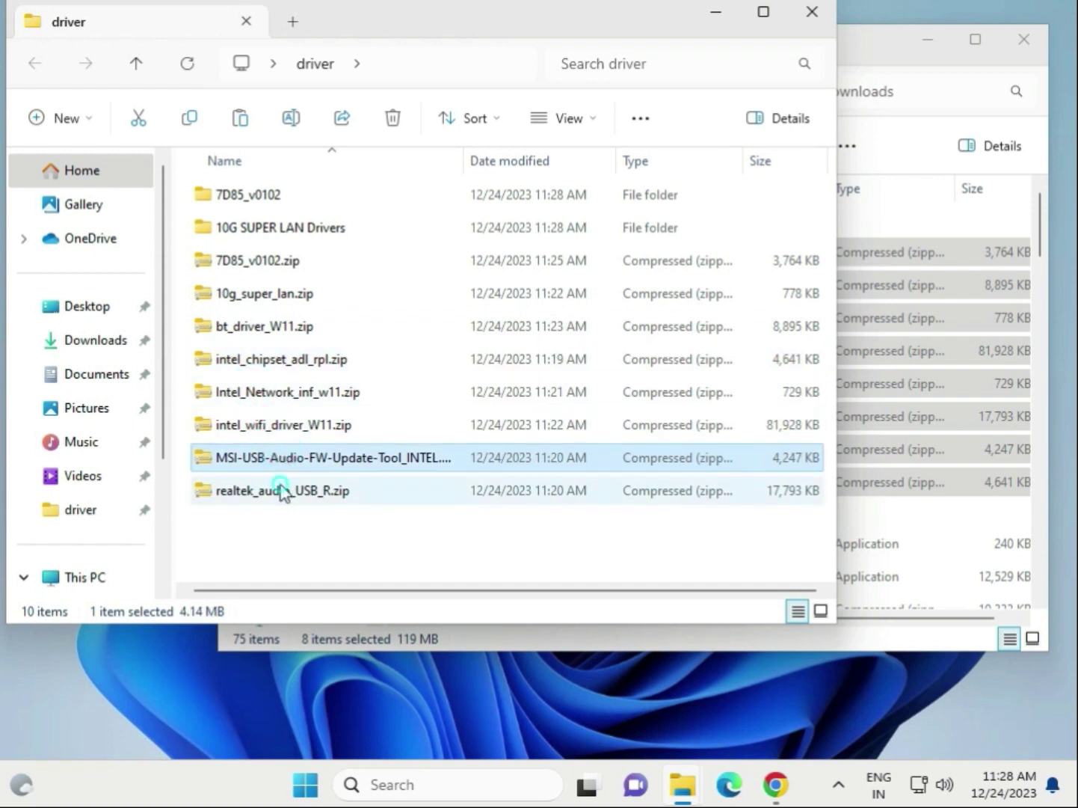
pyautogui.click(283, 490)
# Step: Delete the MSI-USB-Audio-FW-Update-Tool zip, then check and dismiss realtek_audio_USB_R.zip's menu
pyautogui.click(321, 459)
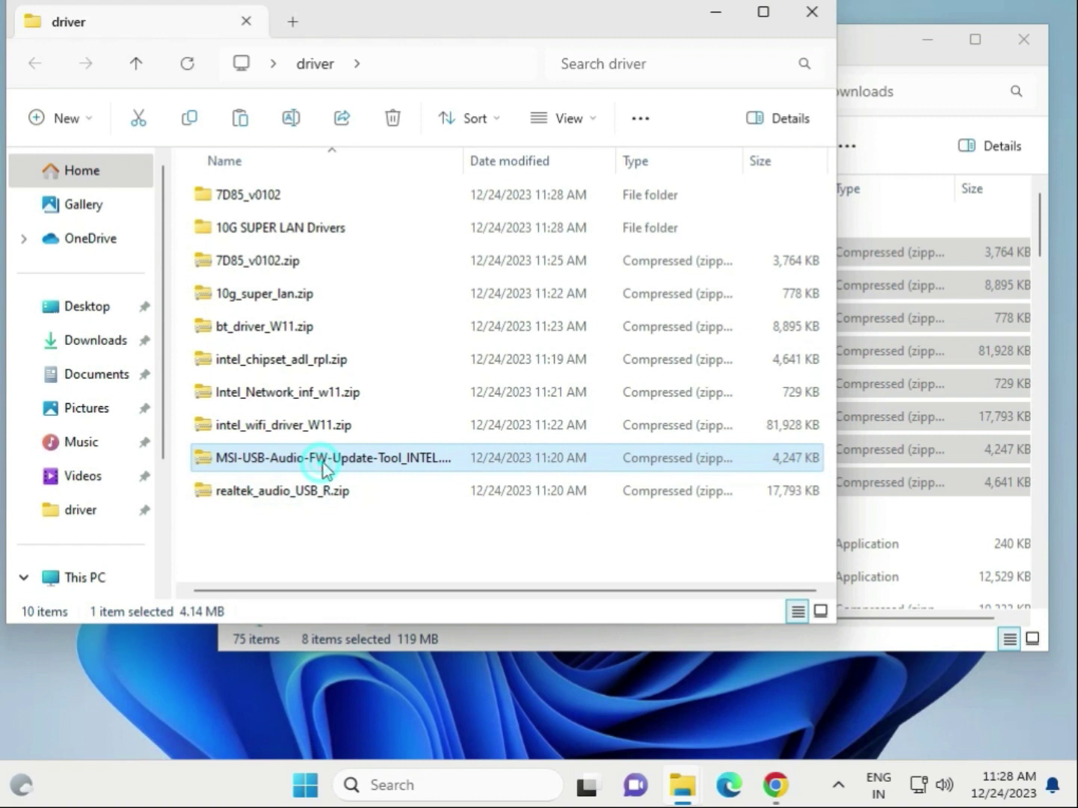
pyautogui.press('Delete')
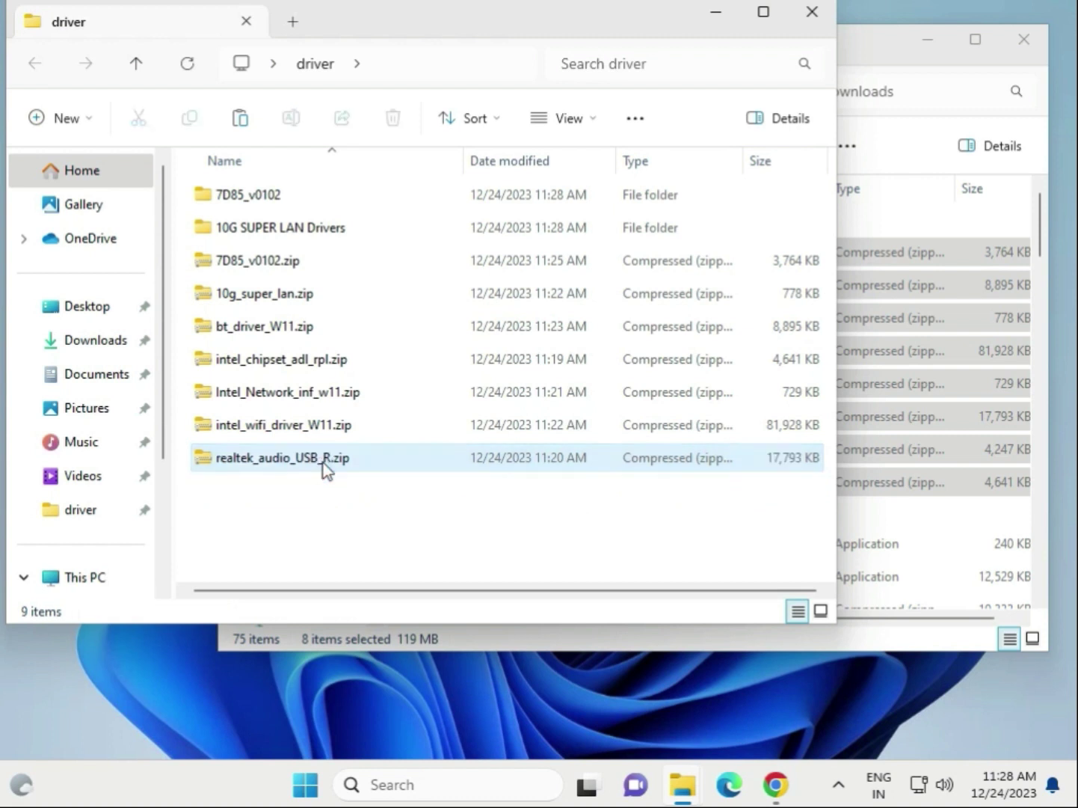
pyautogui.click(322, 462)
pyautogui.rightClick(322, 462)
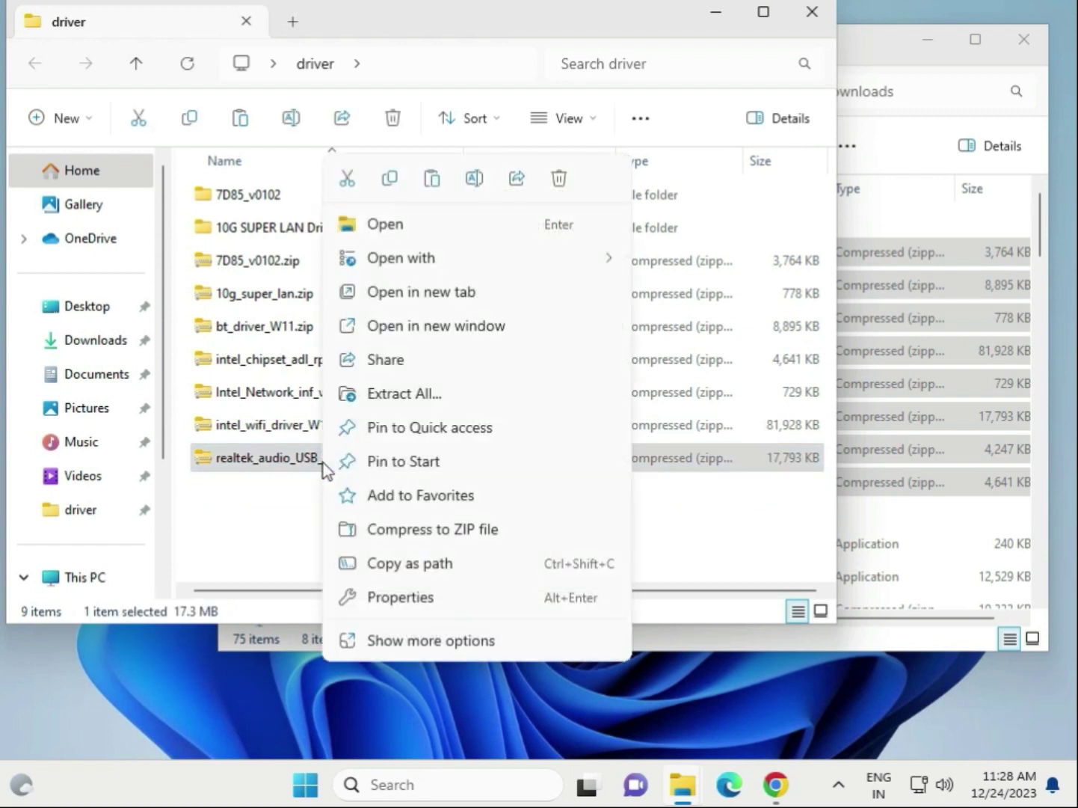
pyautogui.click(275, 503)
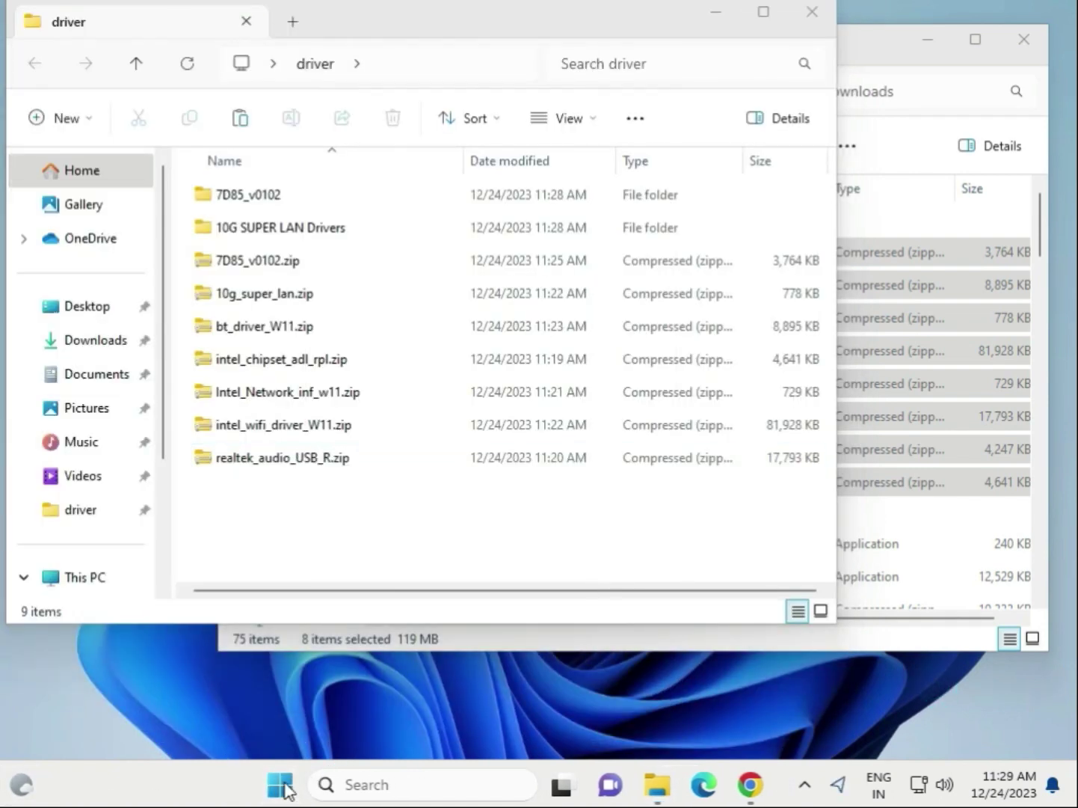
# Step: Open Device Manager, expand Network adapters, and select the Intel PRO/1000 MT Desktop Adapter
pyautogui.rightClick(281, 784)
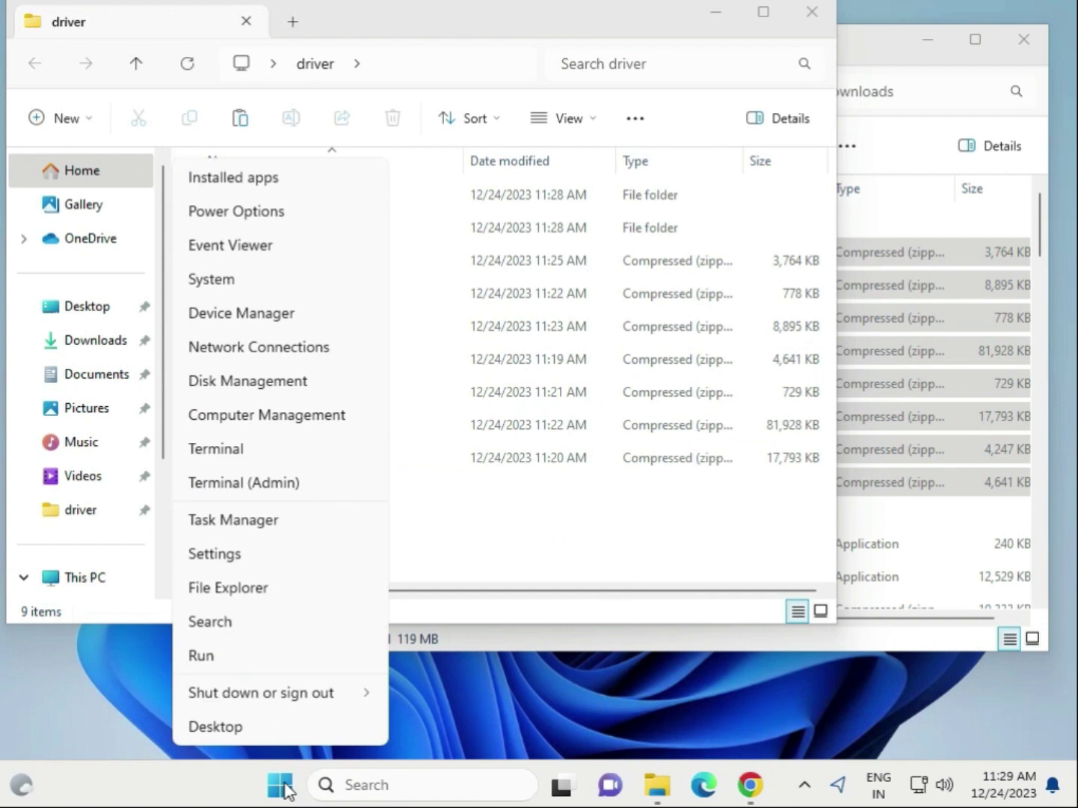
pyautogui.click(269, 319)
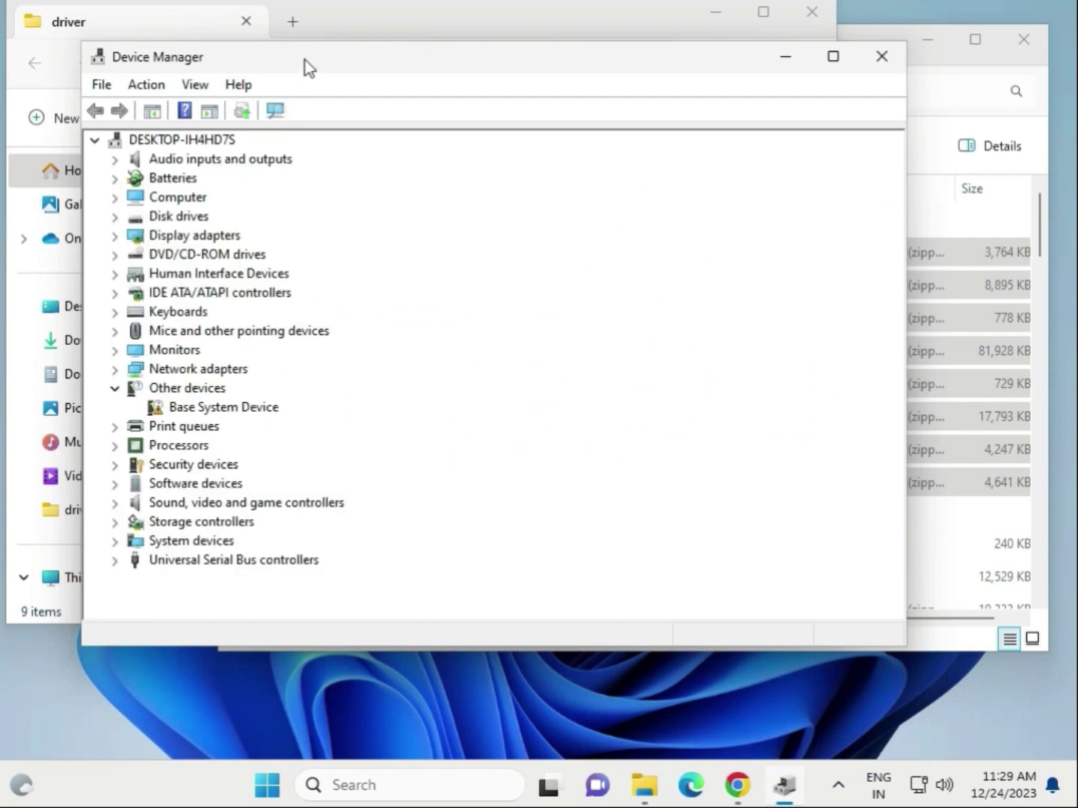
pyautogui.moveTo(305, 60); pyautogui.dragTo(621, 56)
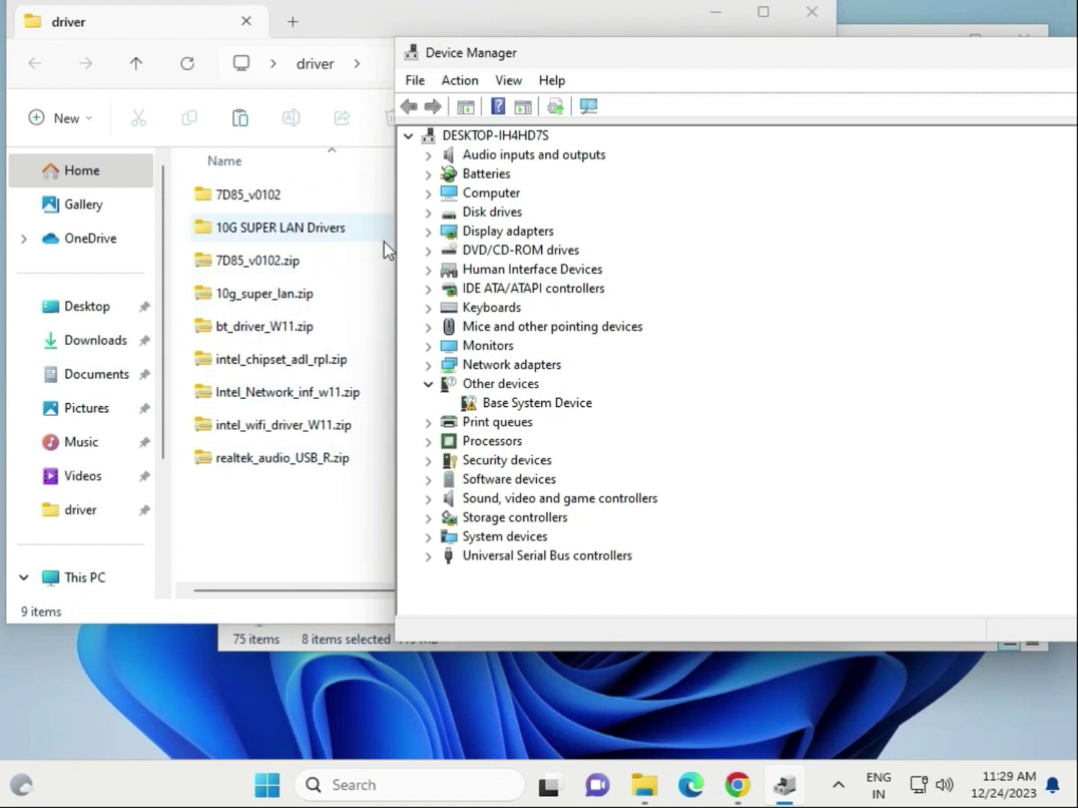
pyautogui.click(429, 364)
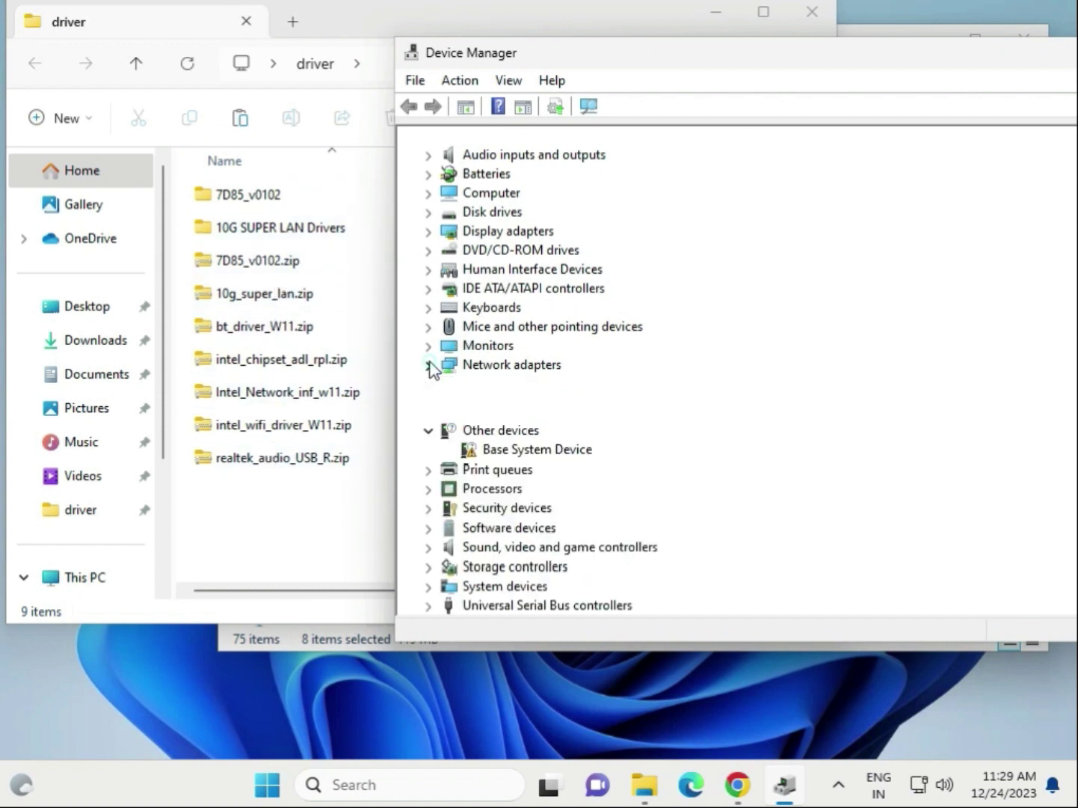
pyautogui.click(555, 383)
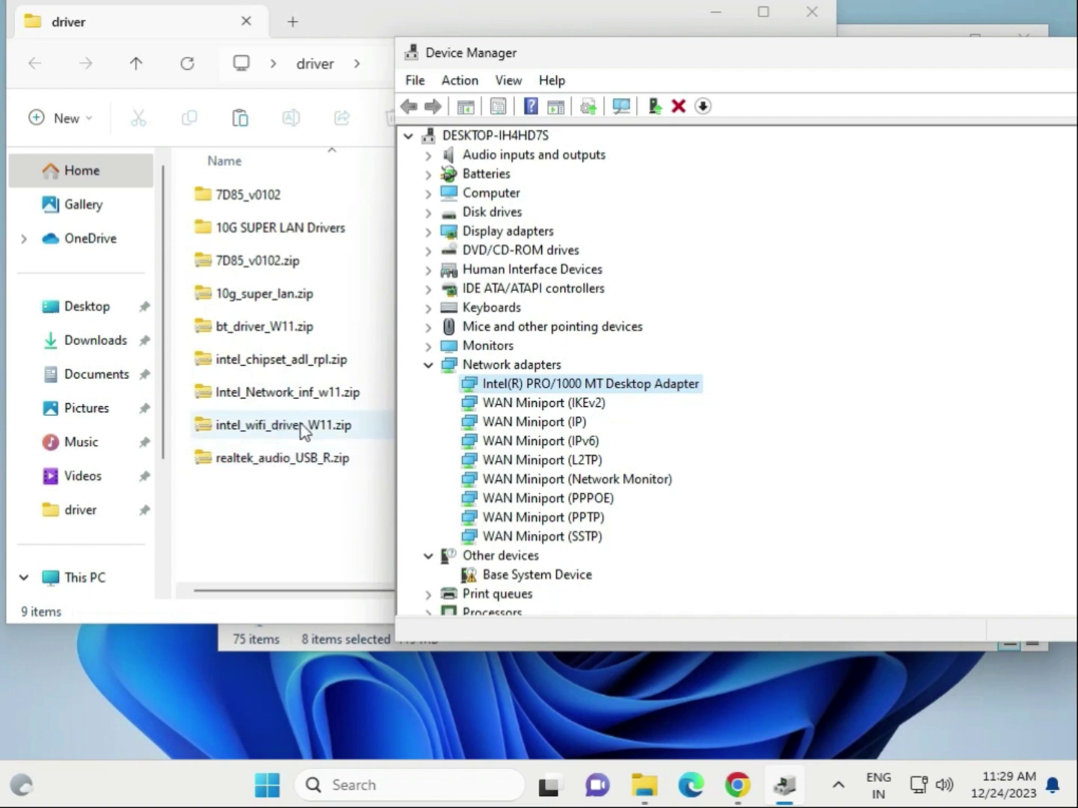
# Step: Start a browse-my-computer driver update for the Intel PRO/1000 MT Desktop Adapter
pyautogui.rightClick(524, 386)
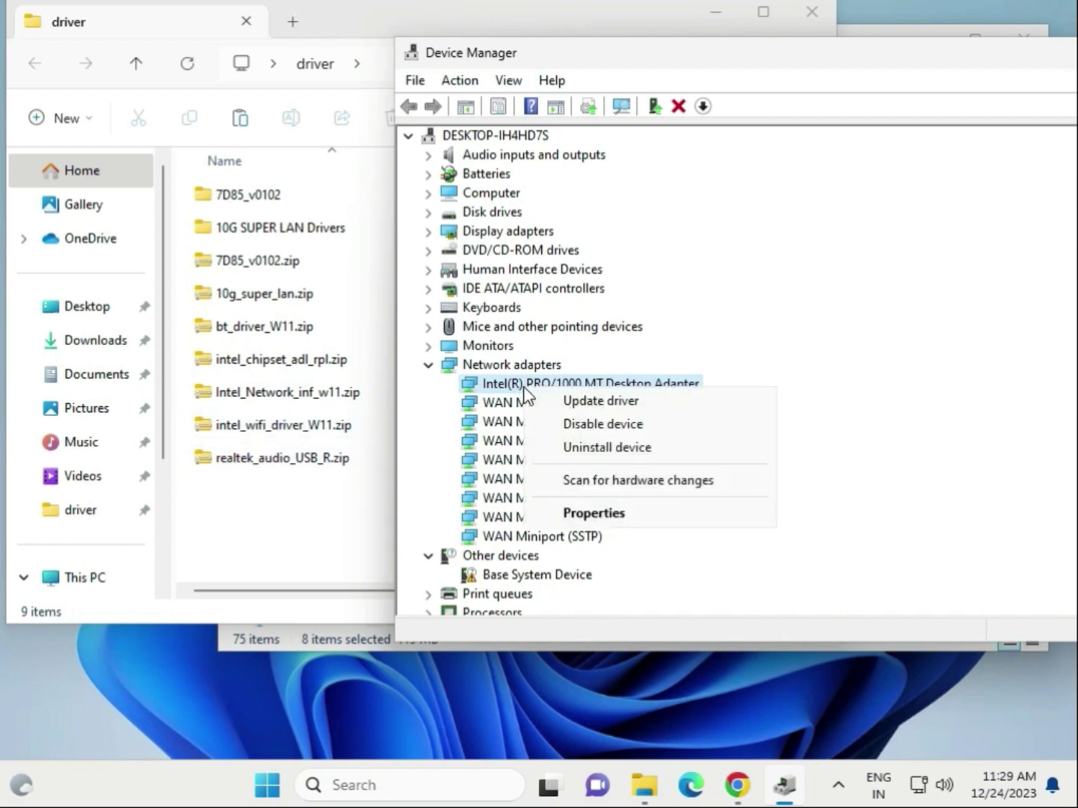
pyautogui.click(571, 408)
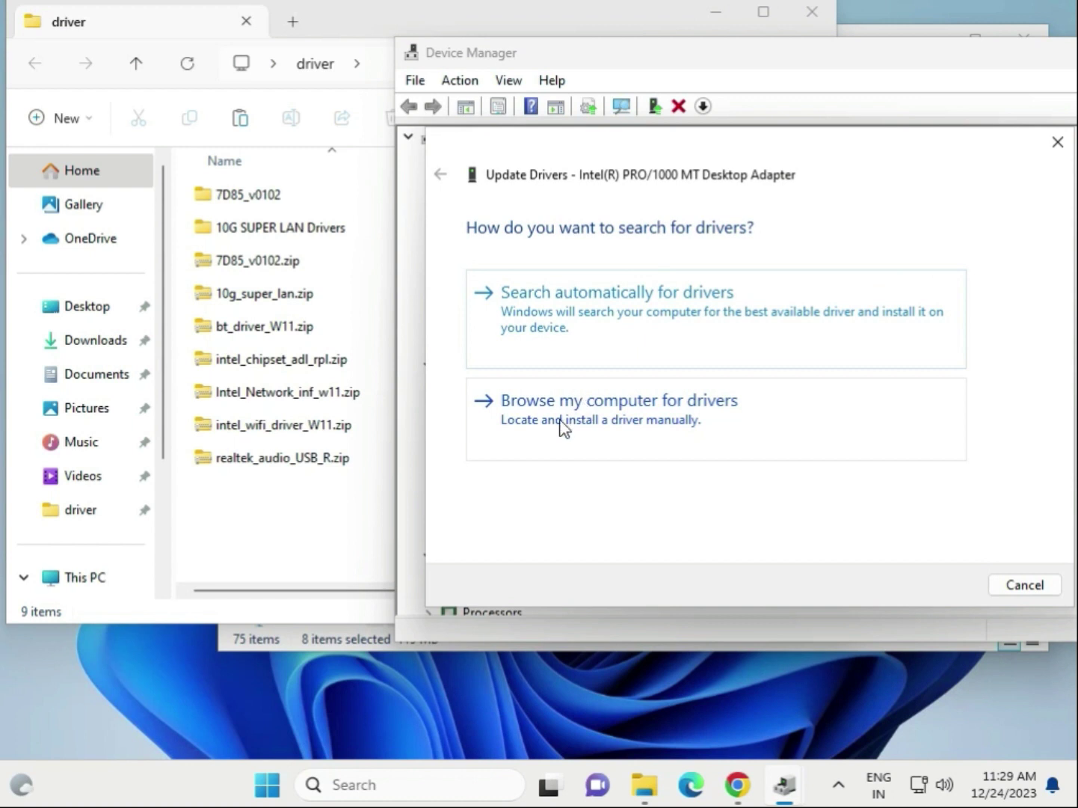
pyautogui.click(699, 442)
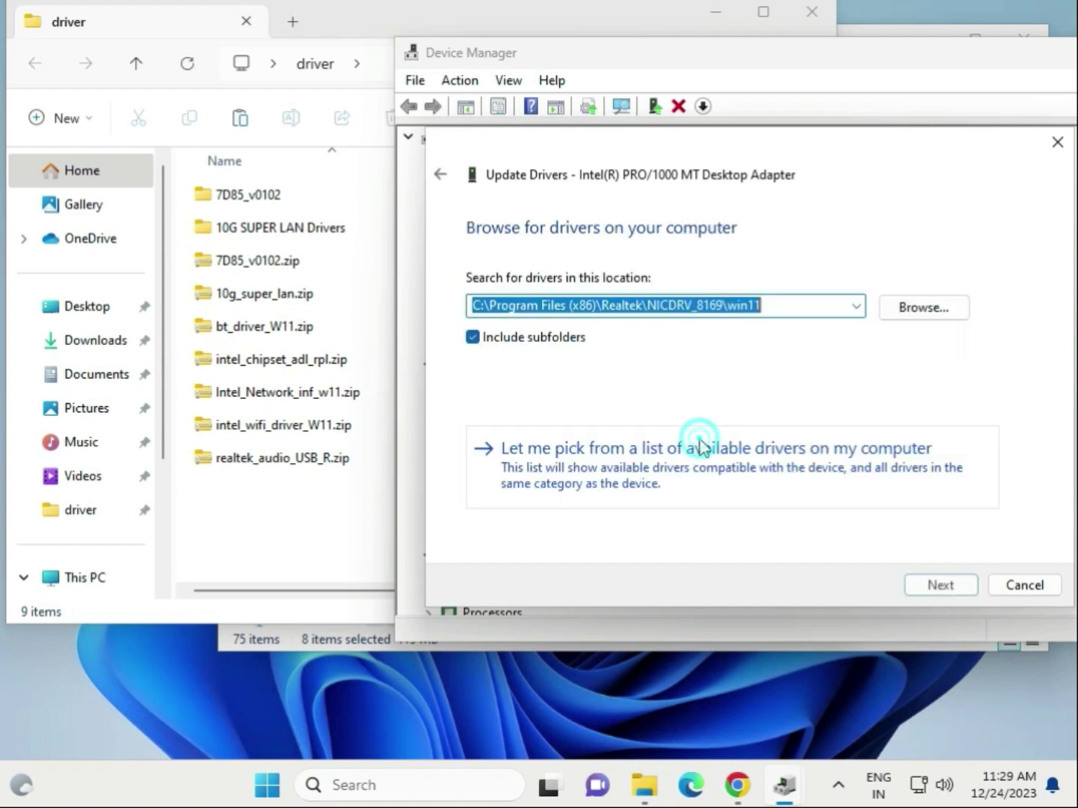
pyautogui.click(924, 307)
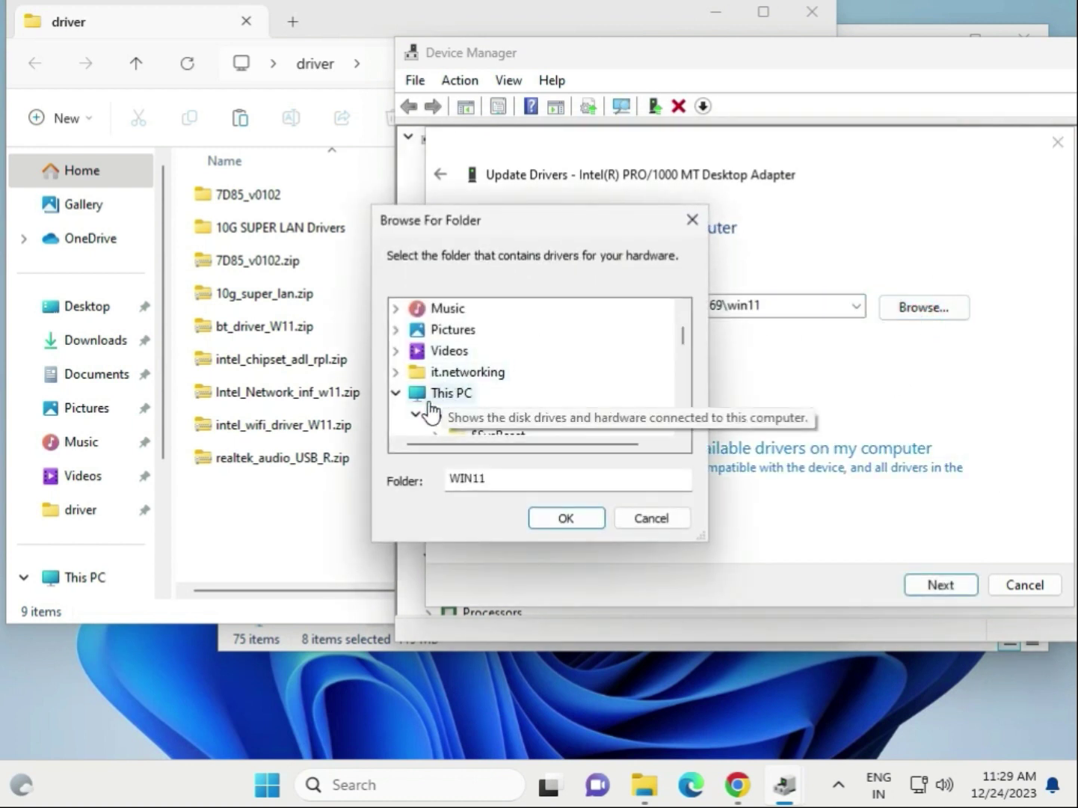
pyautogui.scroll(-2, 437, 379)
pyautogui.scroll(-3, 446, 379)
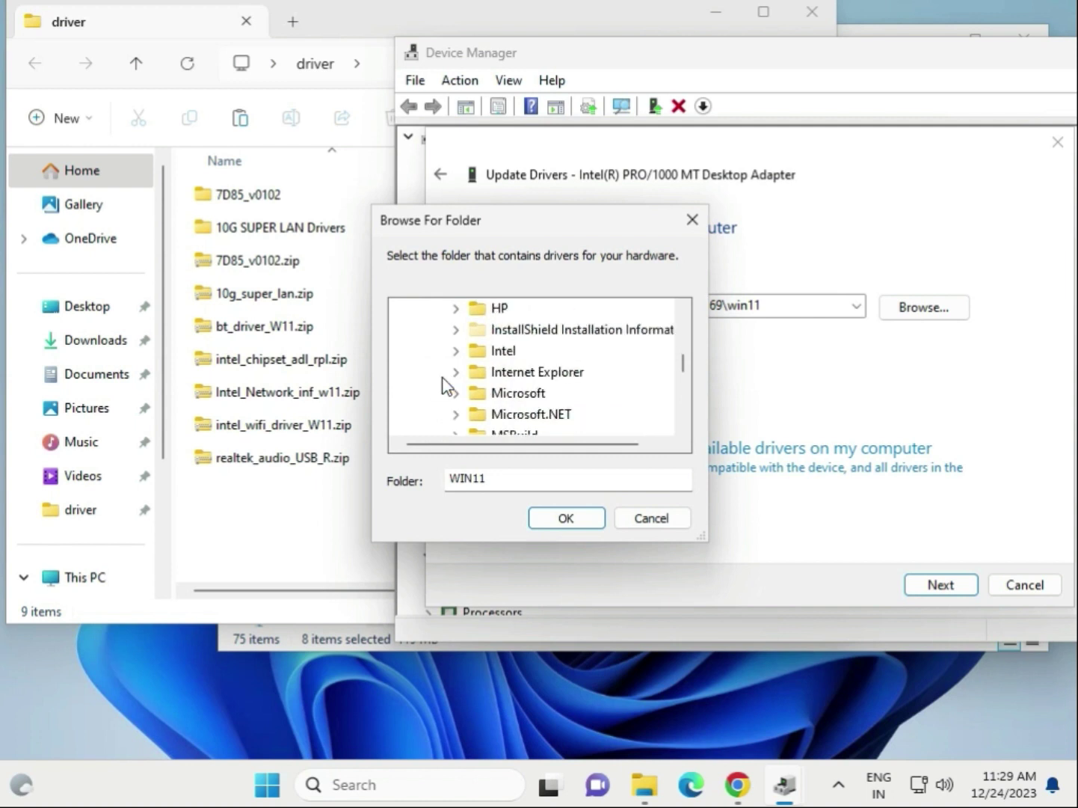
pyautogui.scroll(-3, 447, 380)
pyautogui.scroll(4, 446, 388)
pyautogui.scroll(4, 447, 393)
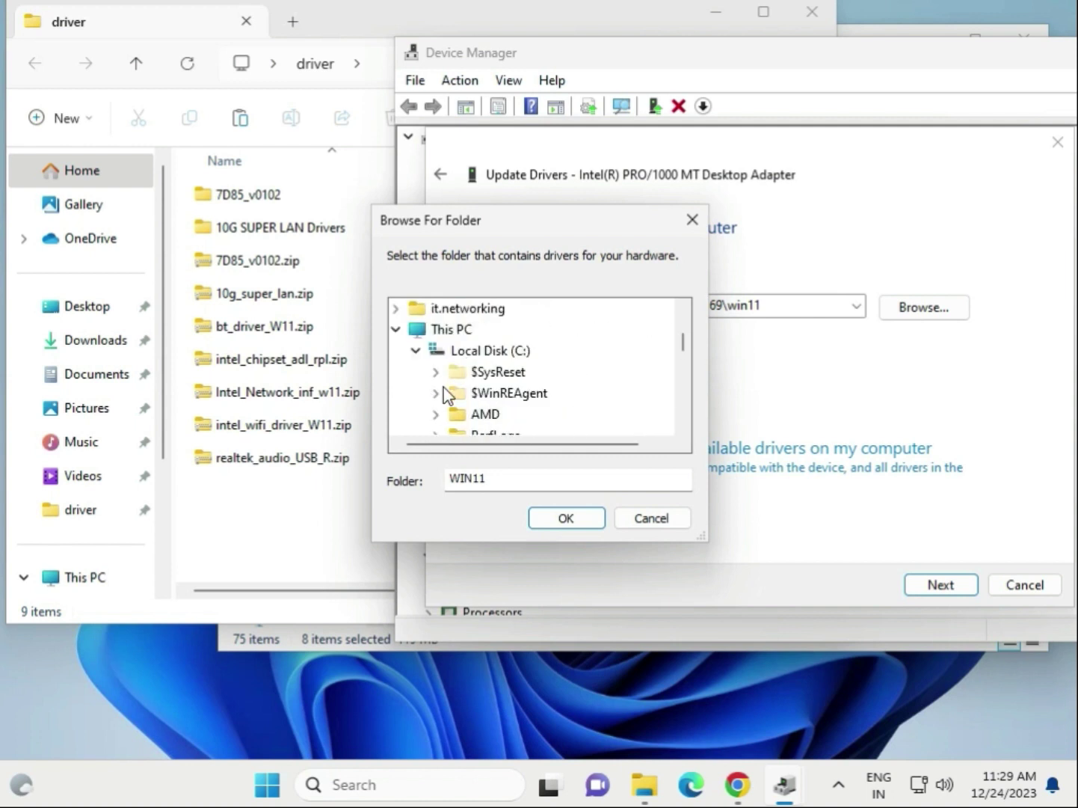
# Step: Choose Desktop\driver as the search location and search it for a driver
pyautogui.click(416, 350)
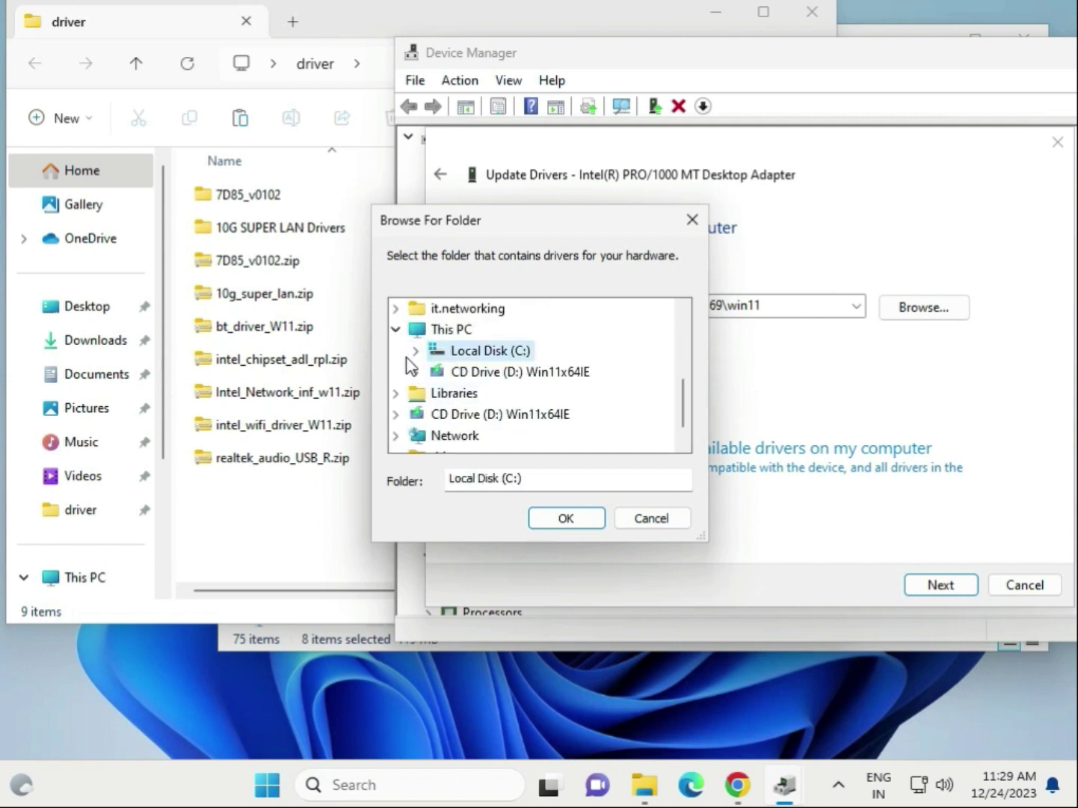
pyautogui.scroll(3, 409, 362)
pyautogui.scroll(3, 412, 358)
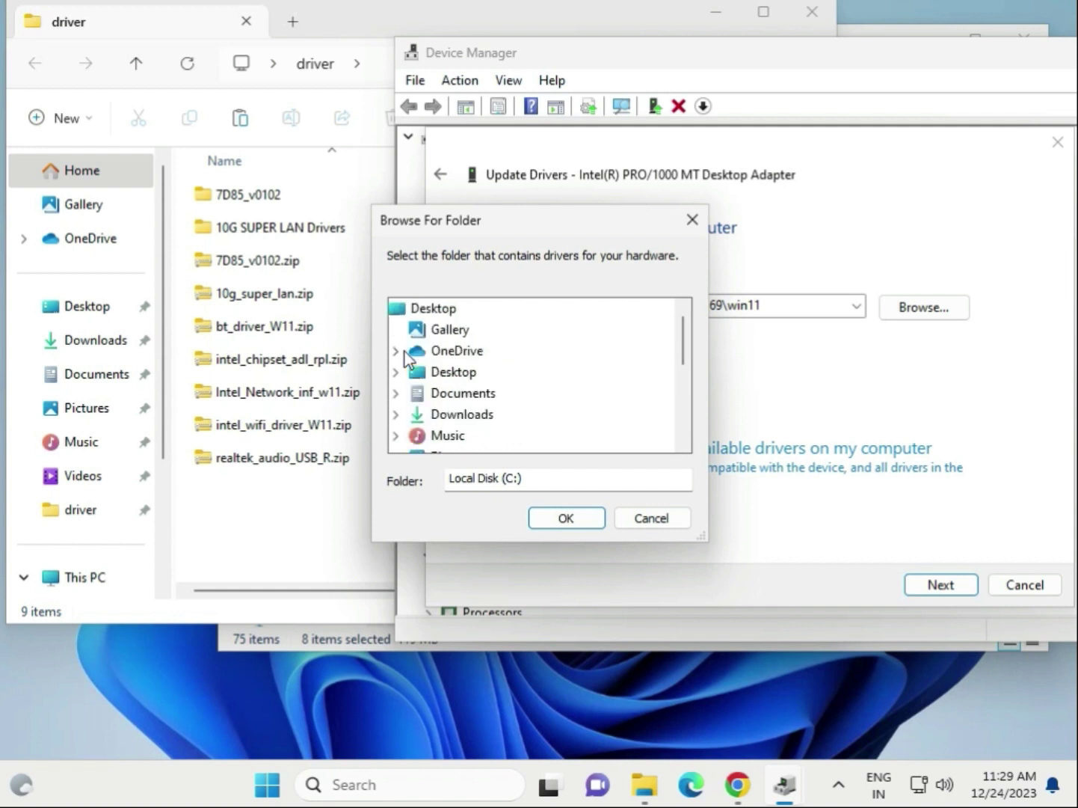
pyautogui.doubleClick(454, 372)
pyautogui.doubleClick(466, 393)
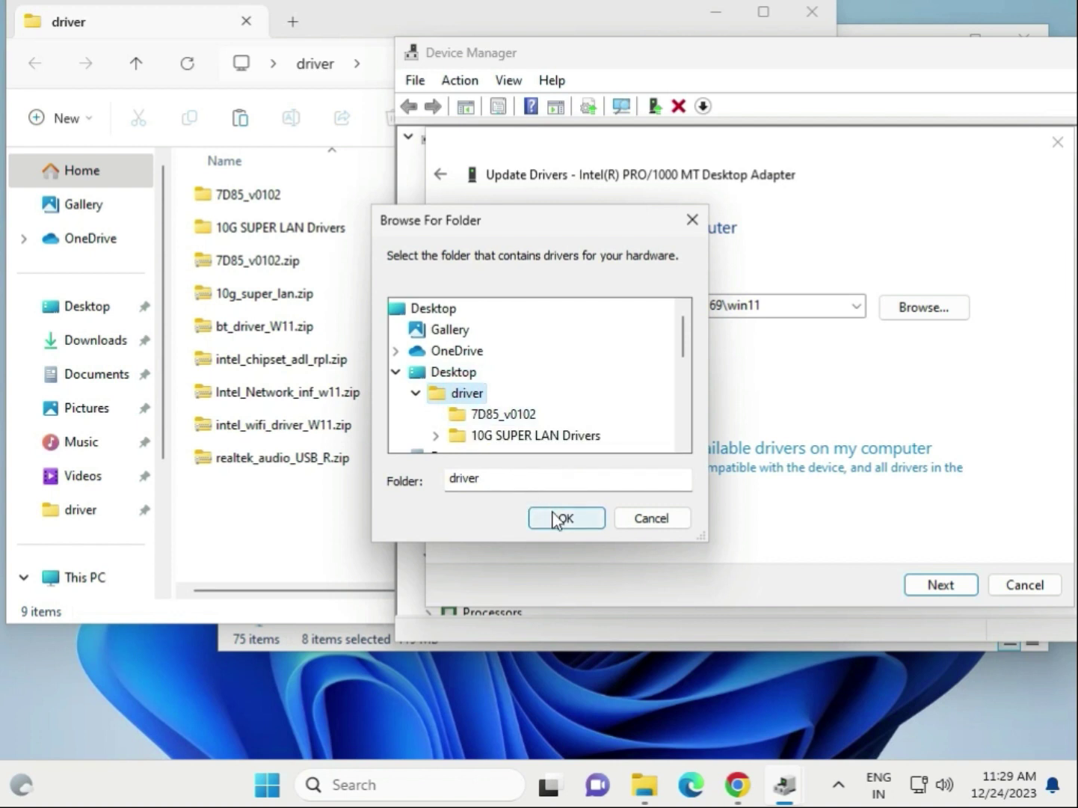
pyautogui.scroll(-1, 621, 400)
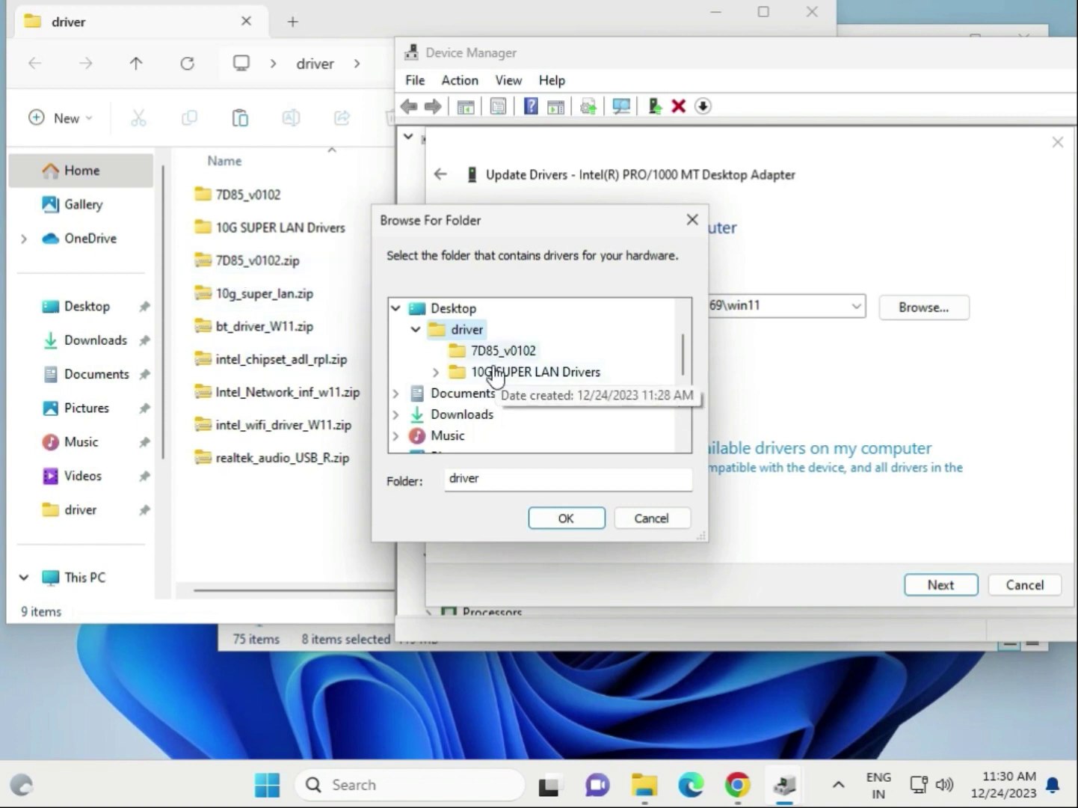
pyautogui.click(558, 517)
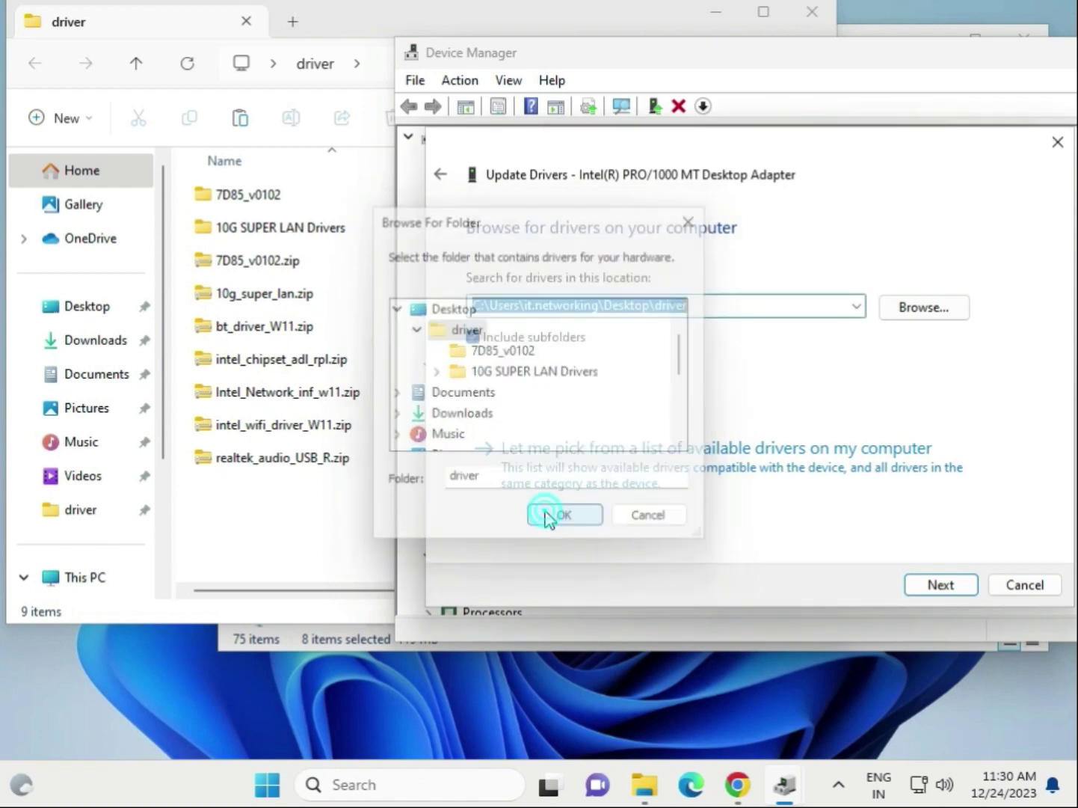
pyautogui.click(940, 584)
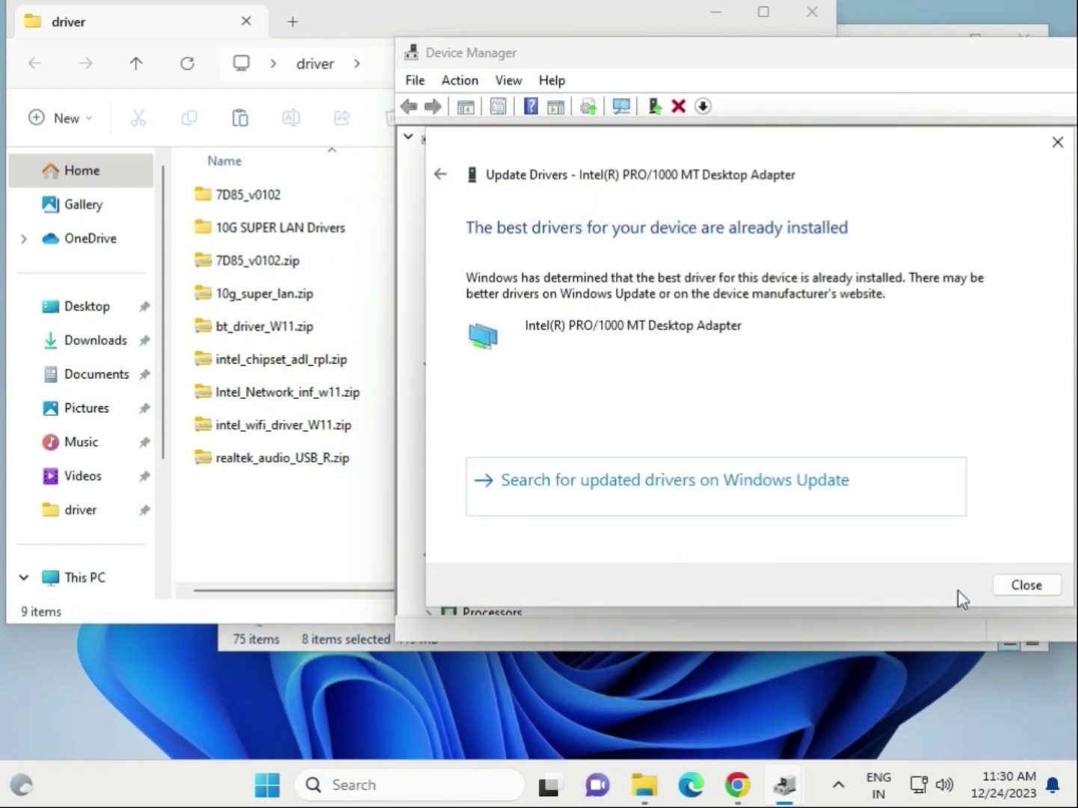
# Step: Close the update results and check the Microsoft Basic Display Adapter under Display adapters
pyautogui.click(1019, 584)
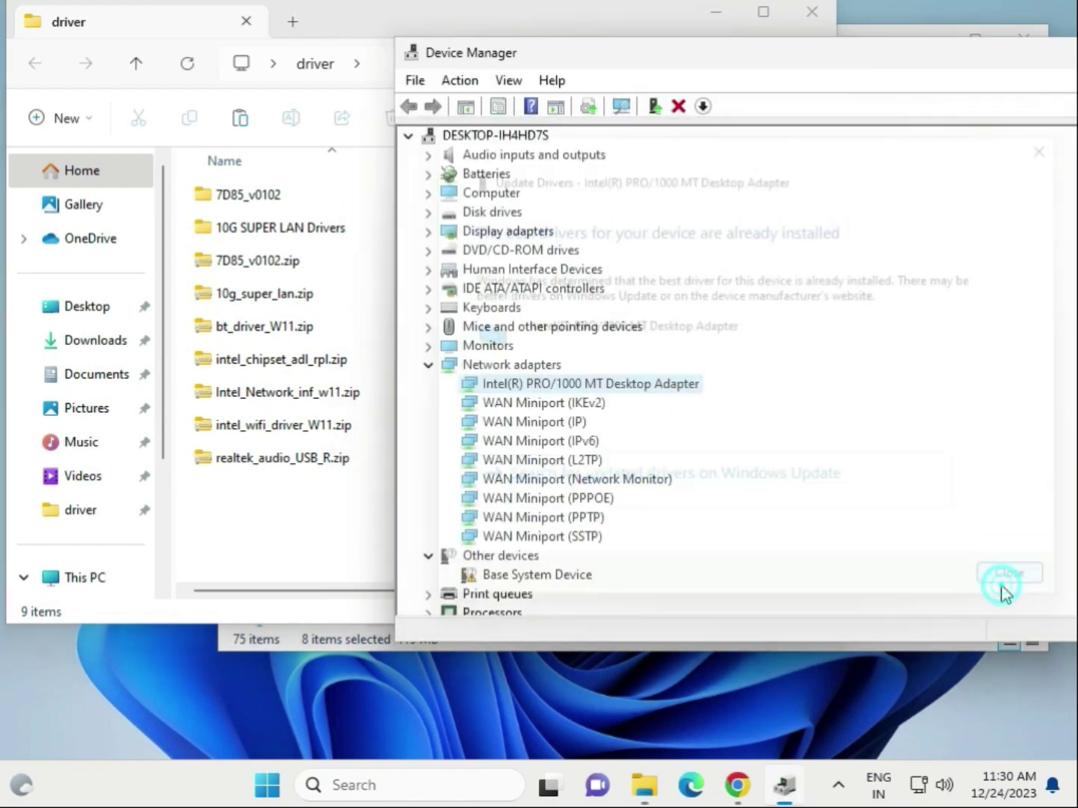
pyautogui.click(428, 364)
pyautogui.click(428, 231)
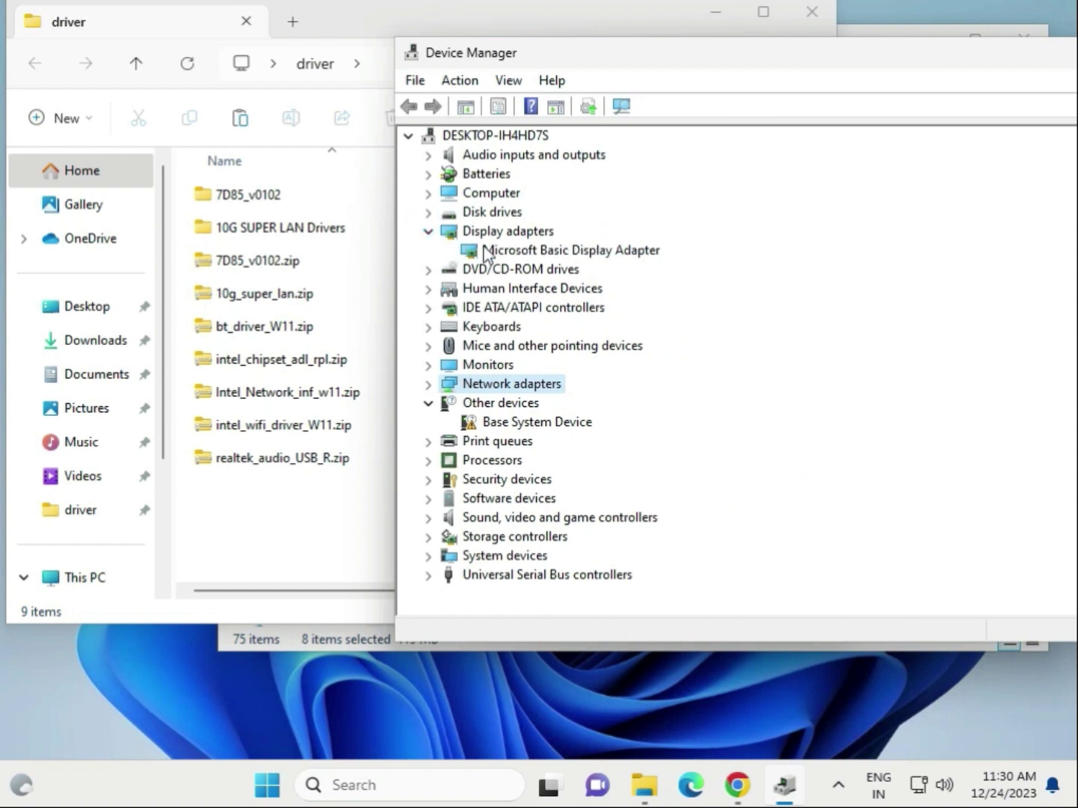
pyautogui.click(492, 250)
pyautogui.click(429, 231)
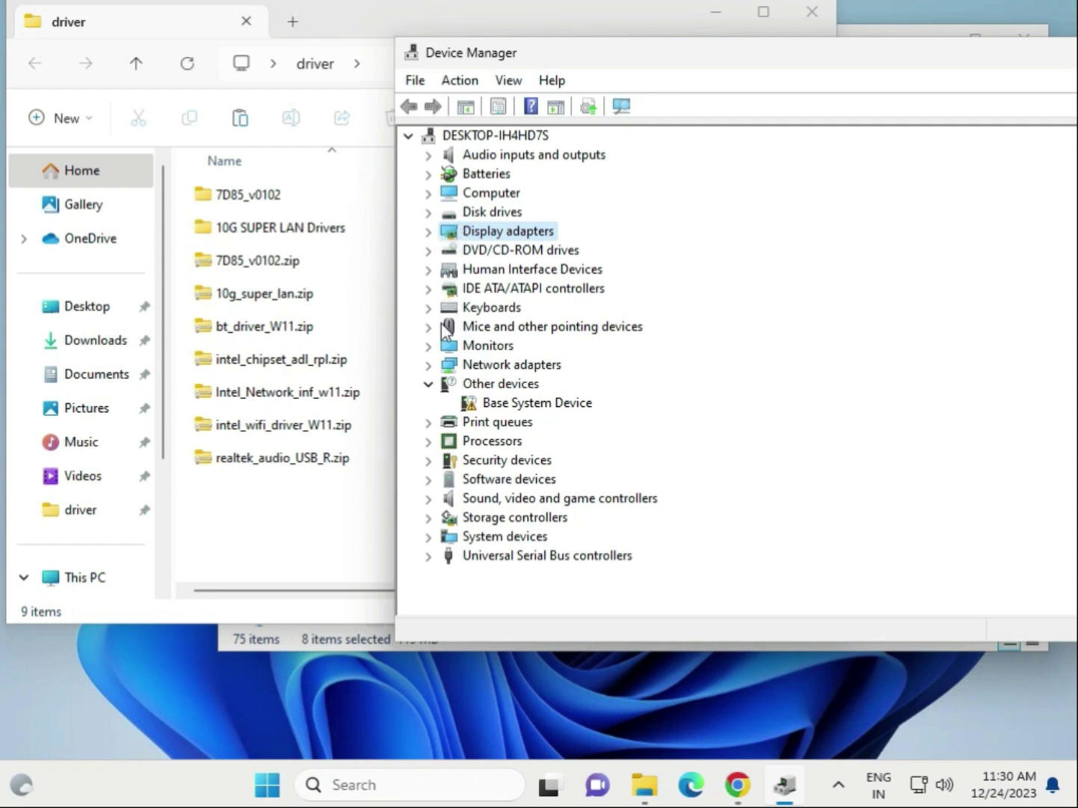
# Step: Inspect the Intel adapter, both i3-6098P CPUs, and the High Definition Audio Device
pyautogui.click(428, 364)
pyautogui.click(552, 383)
pyautogui.scroll(-1, 518, 412)
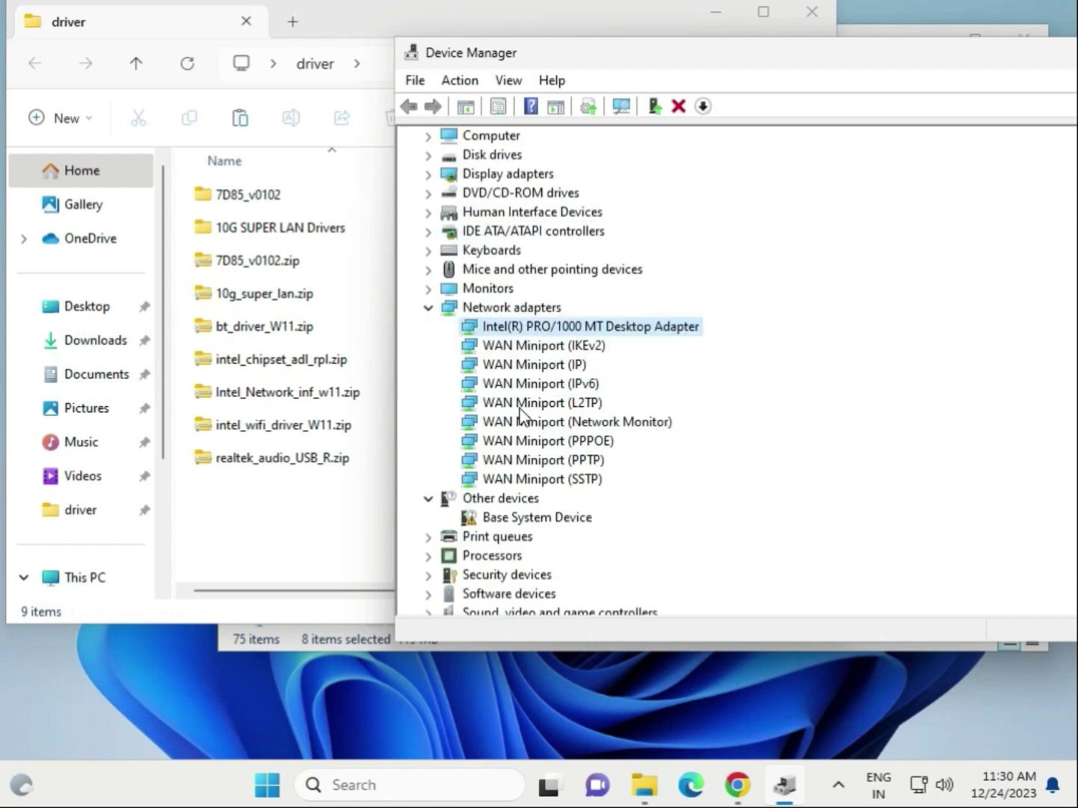
pyautogui.scroll(-1, 523, 438)
pyautogui.scroll(-1, 526, 459)
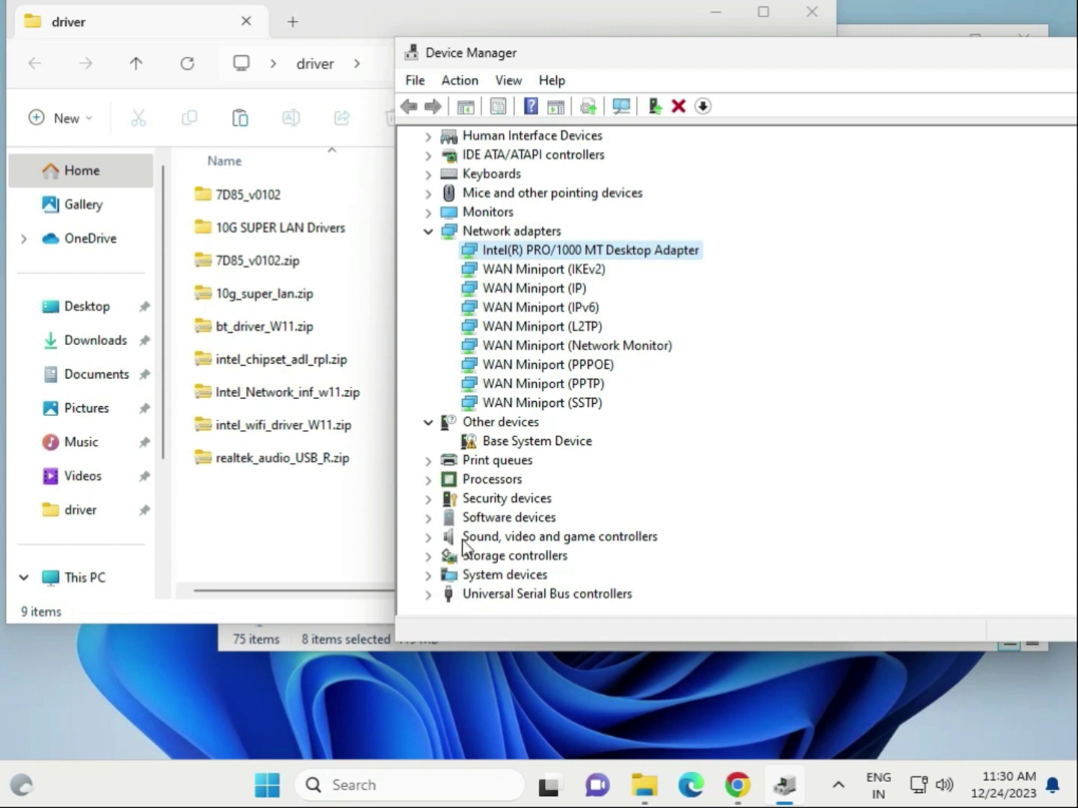
pyautogui.click(429, 478)
pyautogui.click(628, 497)
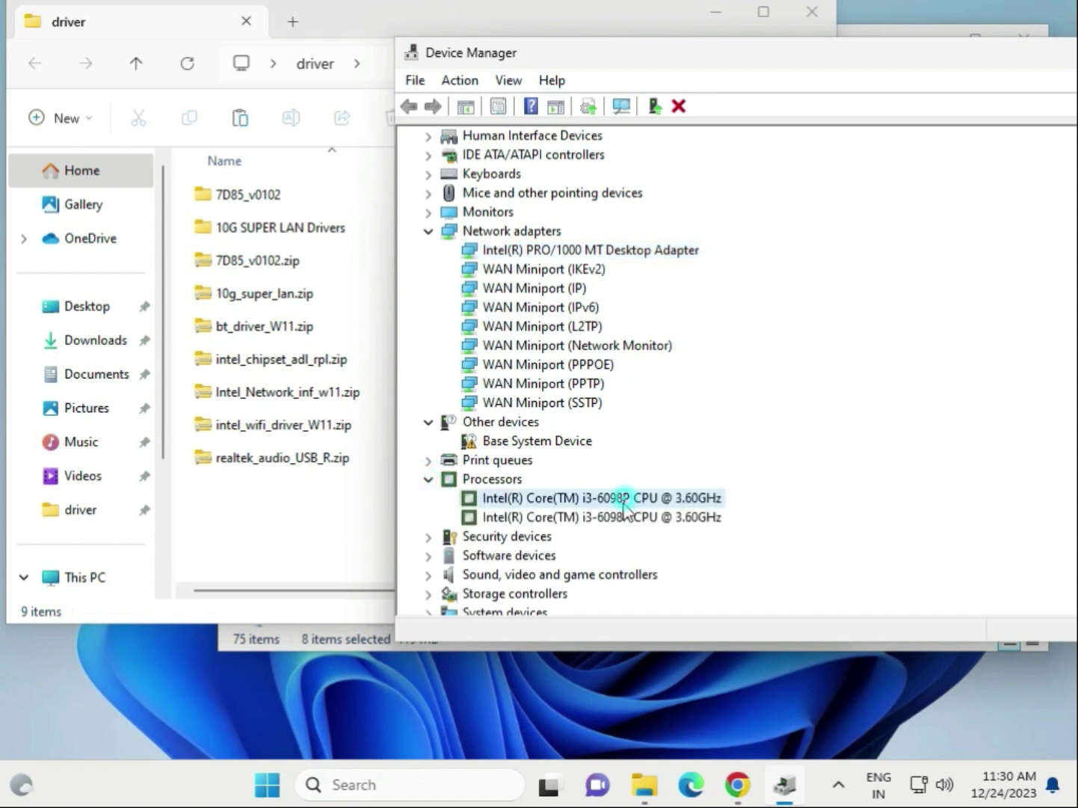
pyautogui.click(621, 516)
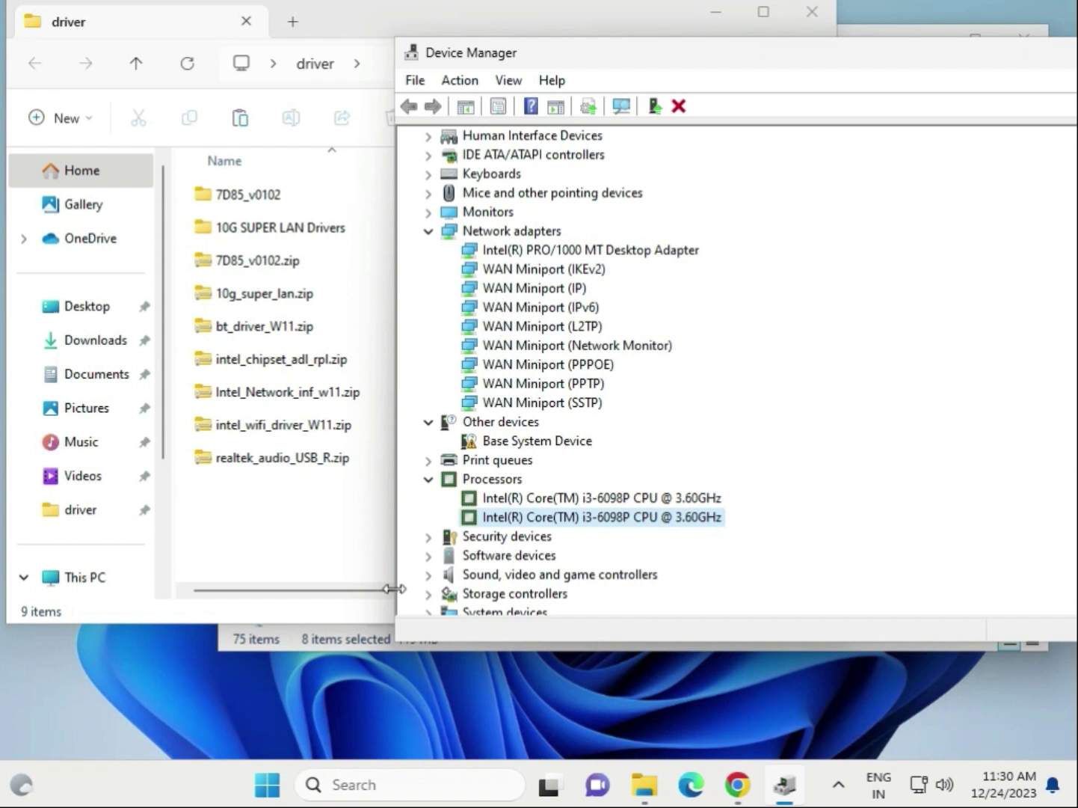
pyautogui.click(428, 575)
pyautogui.click(566, 536)
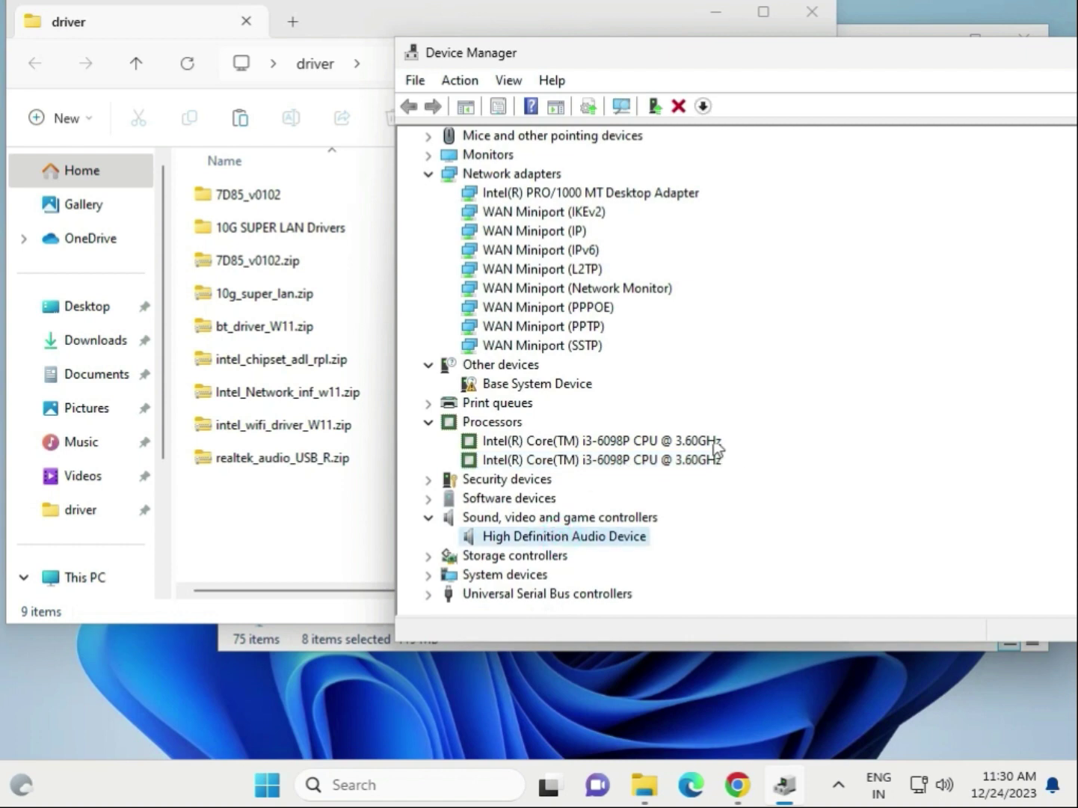
pyautogui.moveTo(951, 59); pyautogui.dragTo(681, 58)
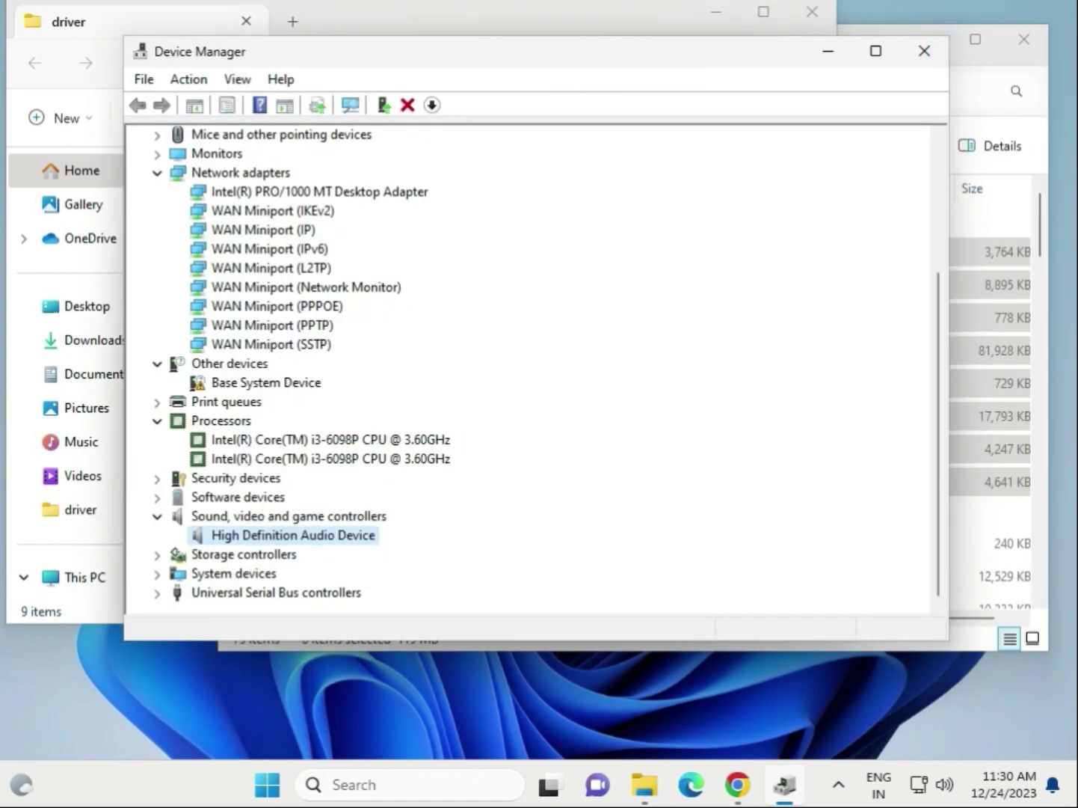